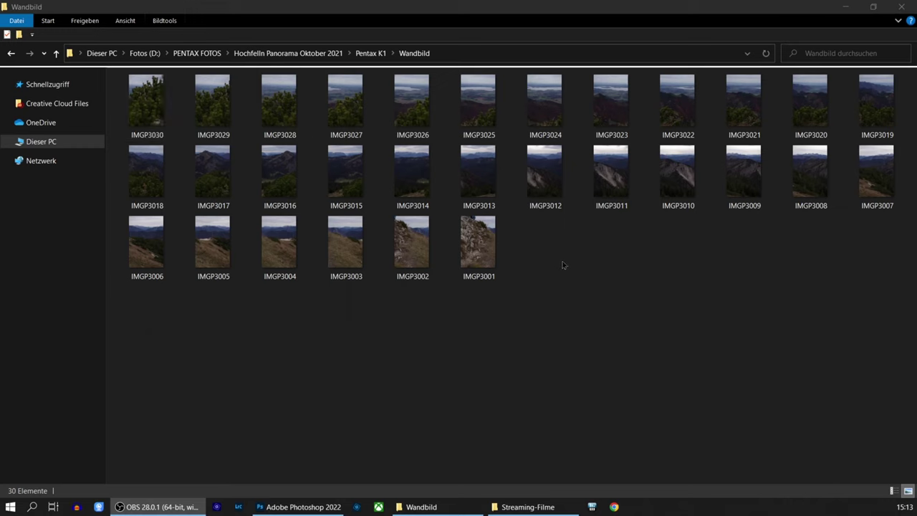
Select all 30 PEF photos in the Wandbild folder and drop them into Photoshop's Camera Raw.
click(592, 268)
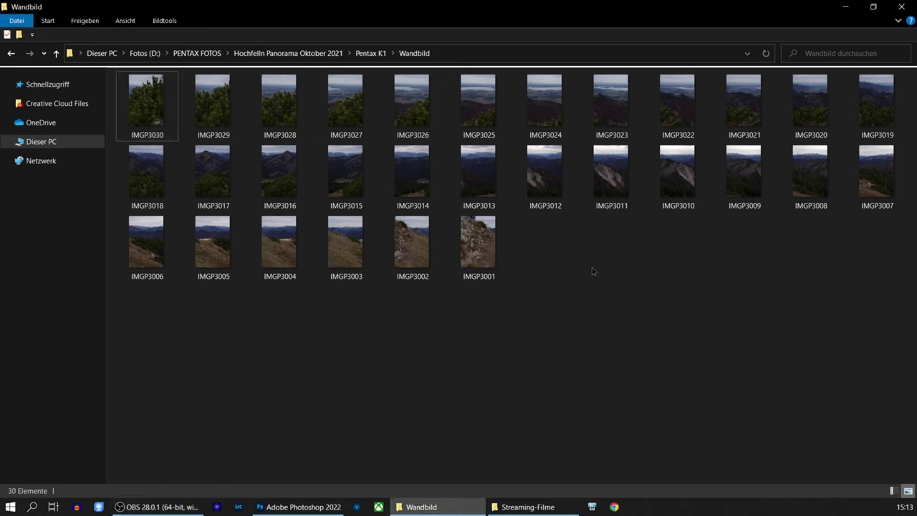
key(ctrl+a)
drag(490, 249, 414, 250)
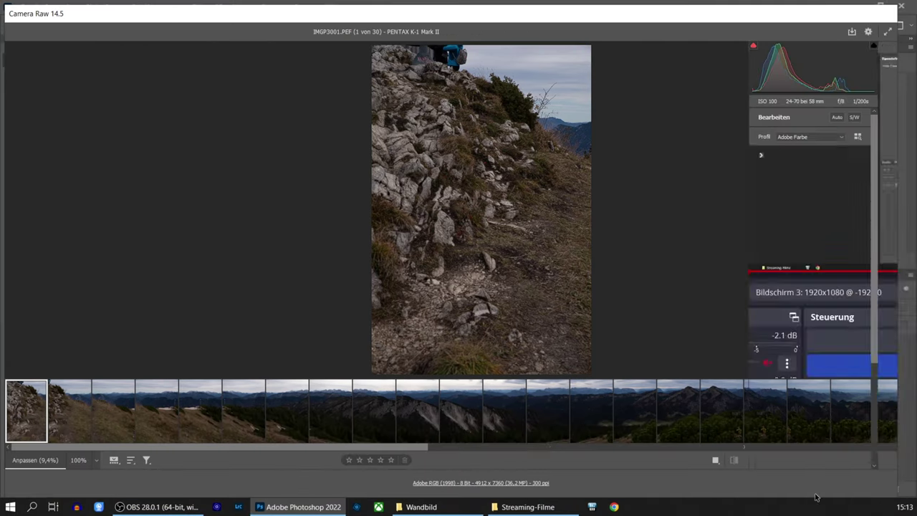
drag(395, 449, 484, 446)
On IMGP3015, set exposure +0.45, raise contrast, highlights −60 and shadows near +100.
click(478, 425)
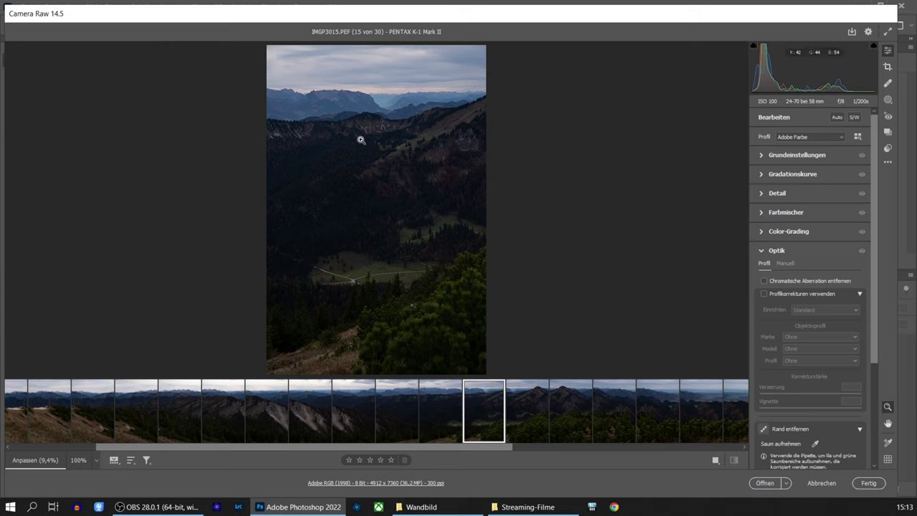
click(762, 158)
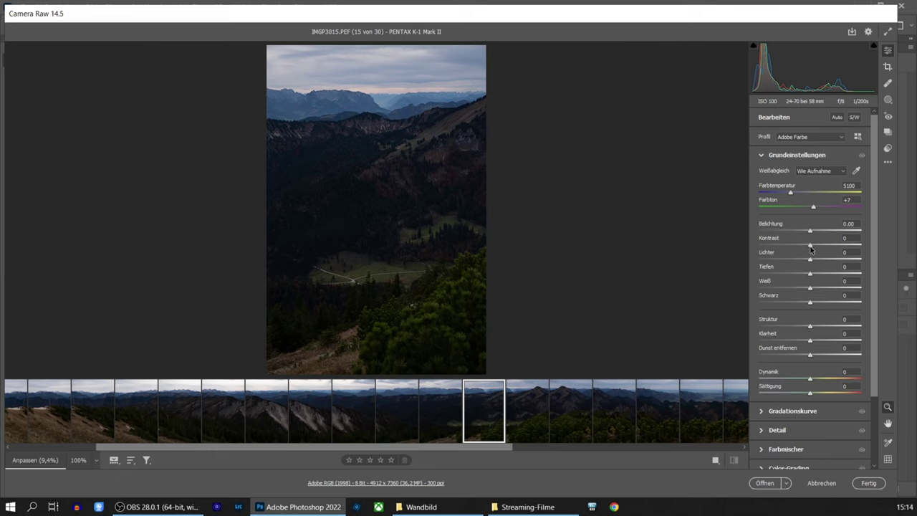
drag(811, 247, 817, 246)
drag(812, 269, 870, 274)
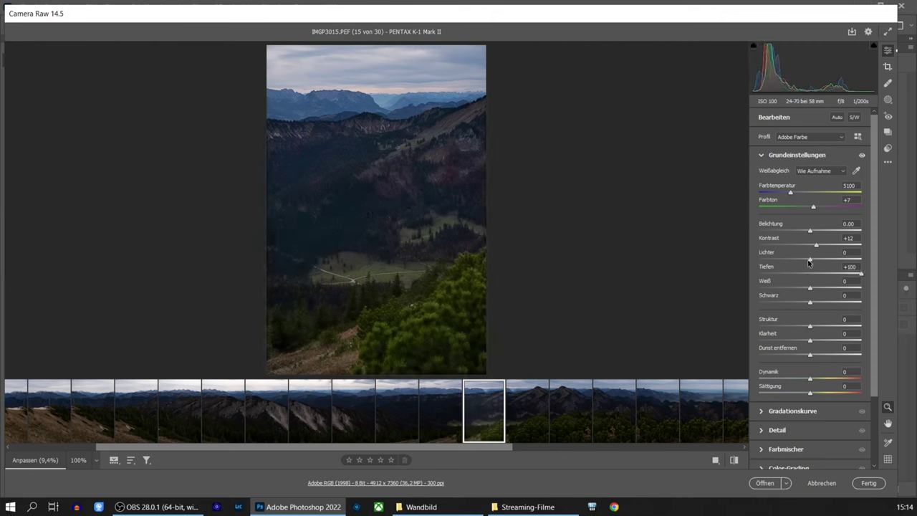
drag(809, 264, 790, 262)
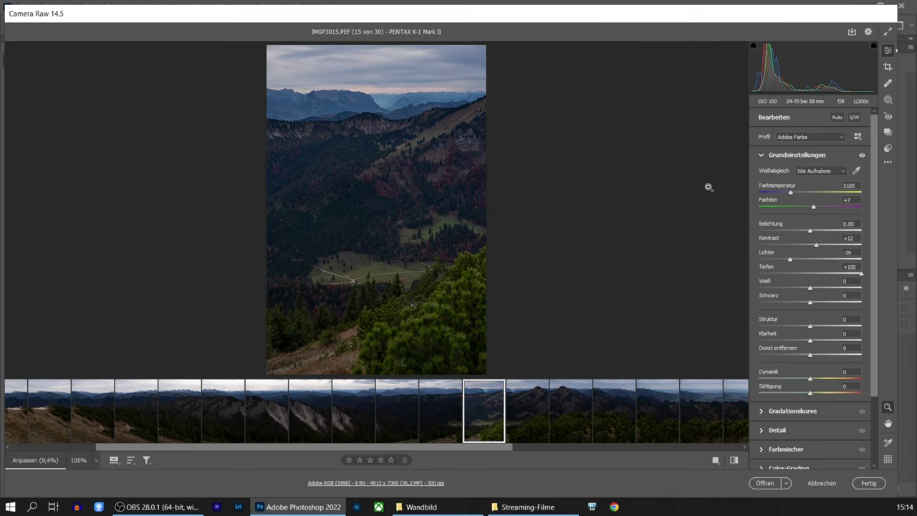
drag(809, 230, 814, 231)
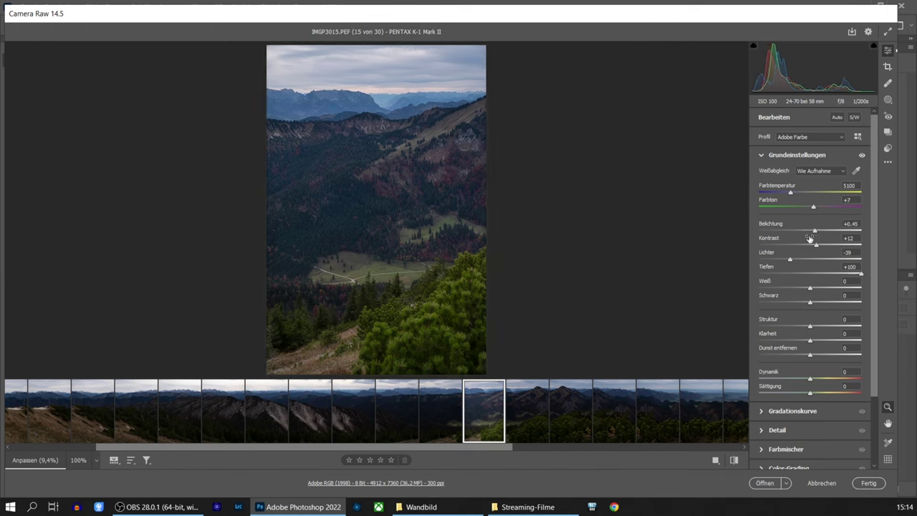
mouse_move(788, 263)
mouse_down()
mouse_move(780, 263)
mouse_move(820, 248)
mouse_up()
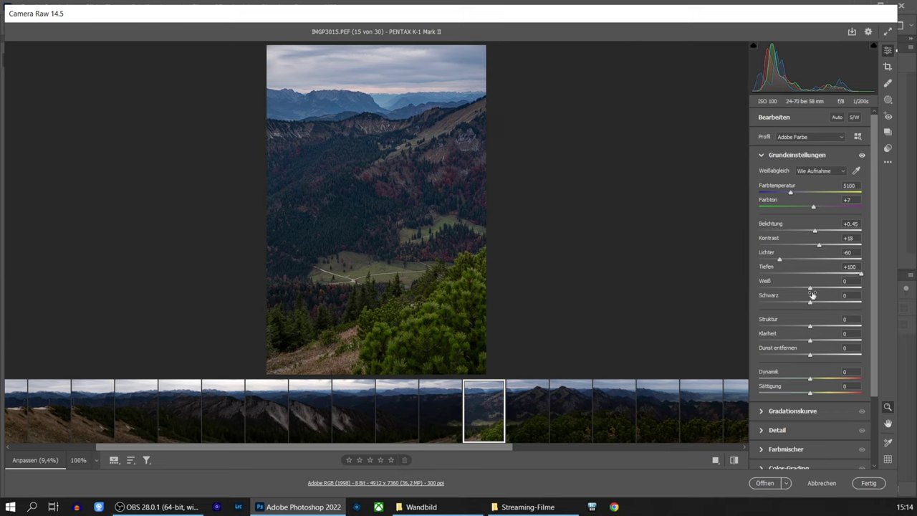
Add texture +23, a little clarity and dehaze, vibrance +12 and saturation +11.
drag(810, 327, 818, 327)
drag(811, 342, 815, 343)
drag(814, 344, 819, 332)
drag(813, 358, 816, 393)
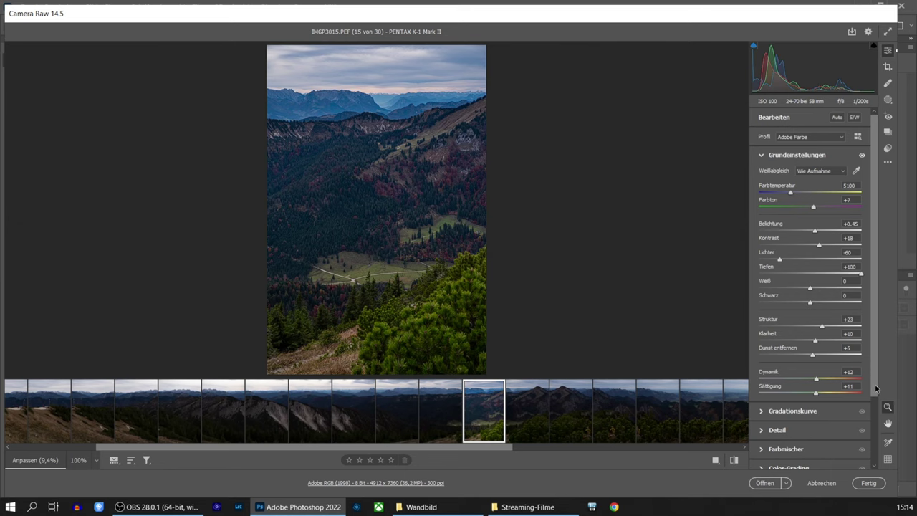
drag(875, 387, 877, 444)
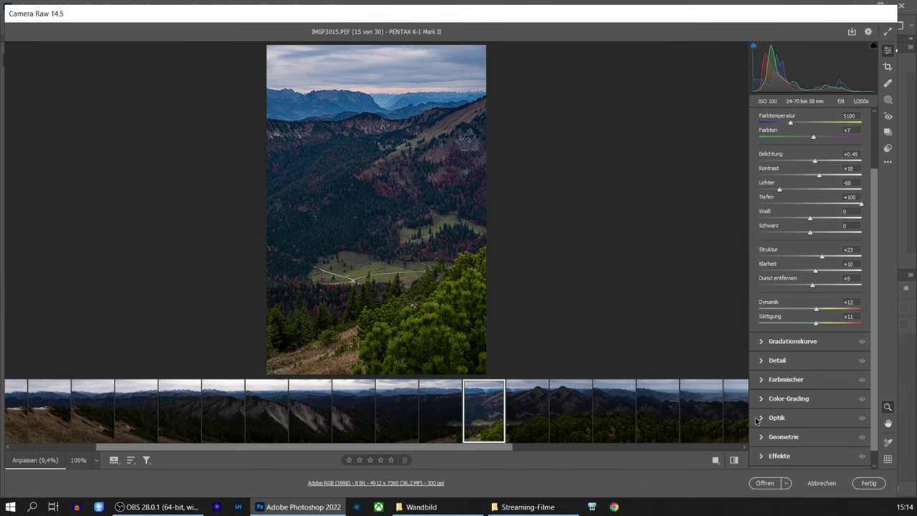
click(760, 418)
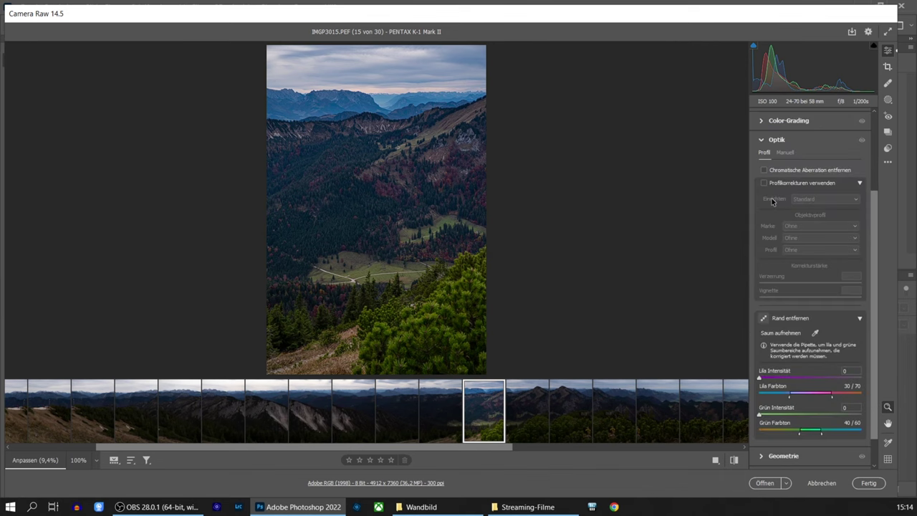
Enable lens profile corrections, sync IMGP3015's settings to all 30 photos, and finish with Fertig.
click(764, 184)
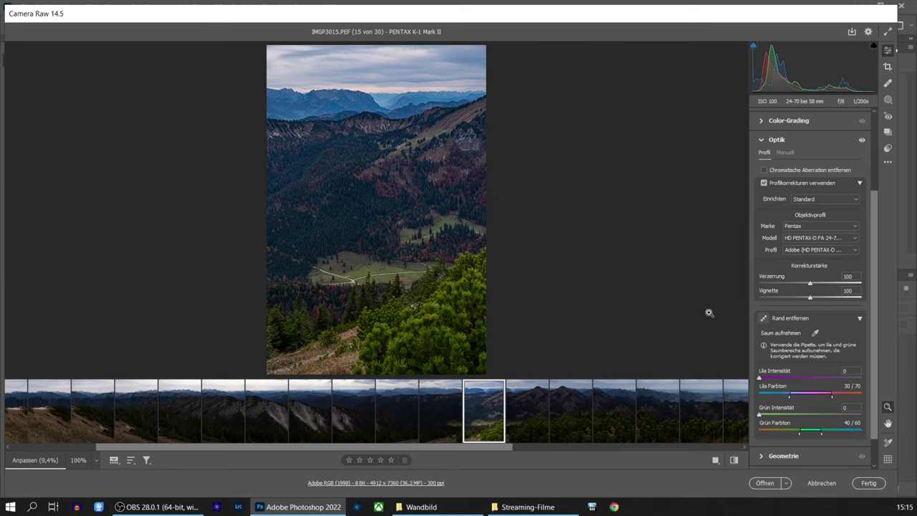
mouse_move(484, 410)
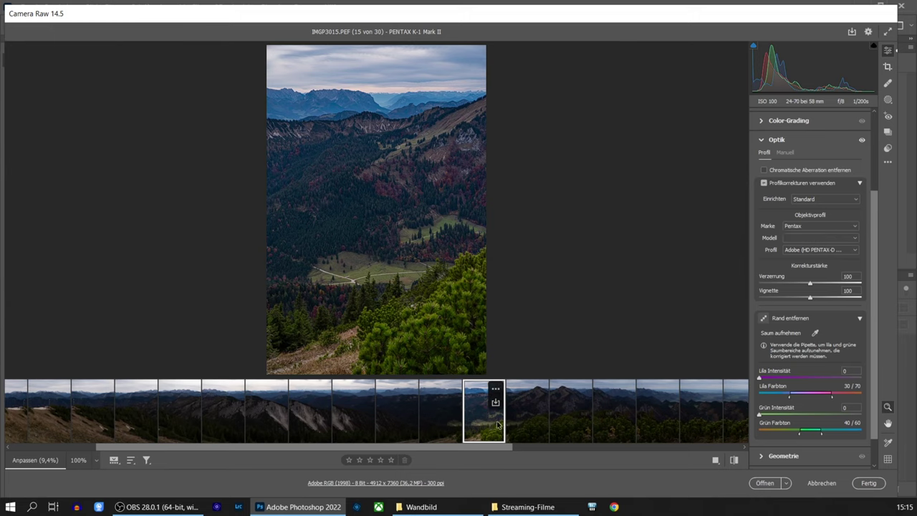
key(ctrl+a)
right_click(478, 429)
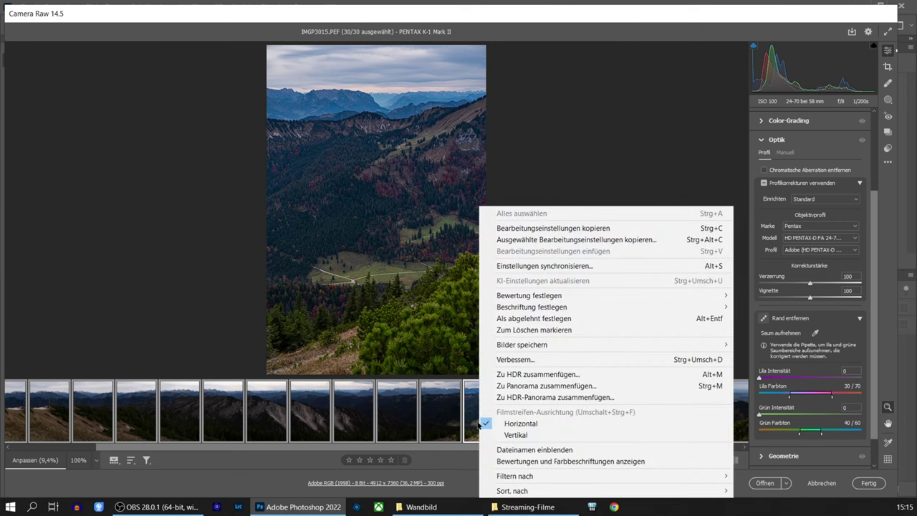
click(514, 271)
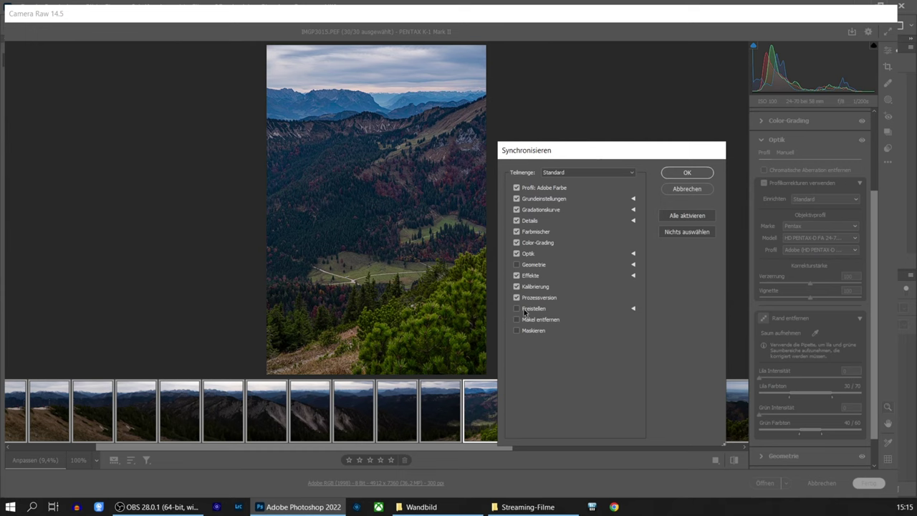
click(688, 172)
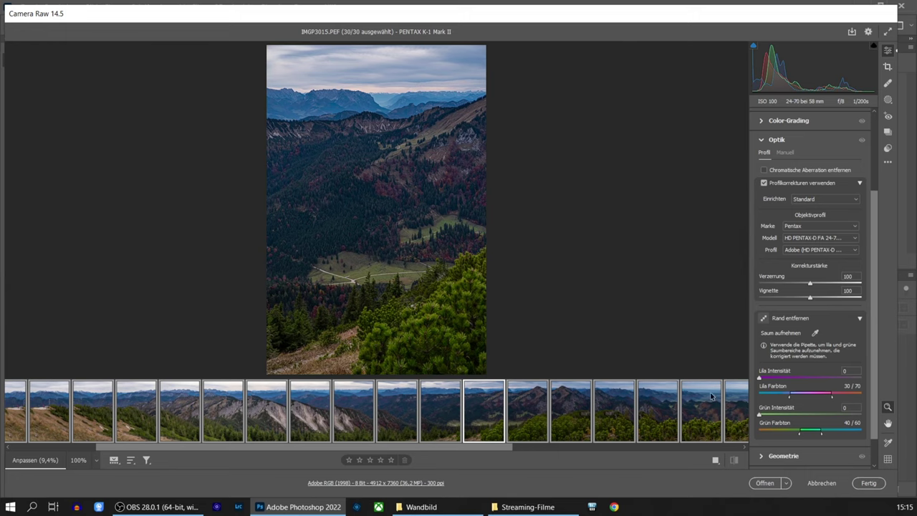
click(867, 482)
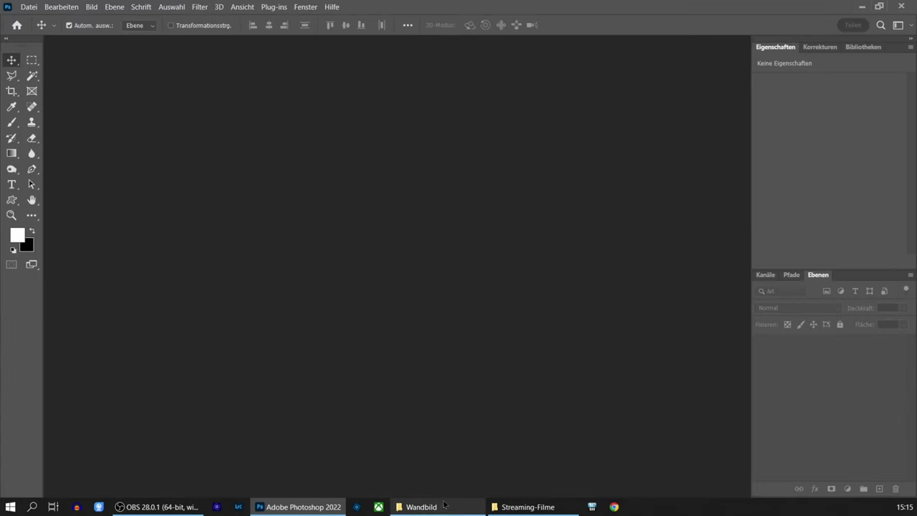
Check the new XMP sidecar files in Wandbild, then launch Datei > Automatisieren > Photomerge.
click(428, 507)
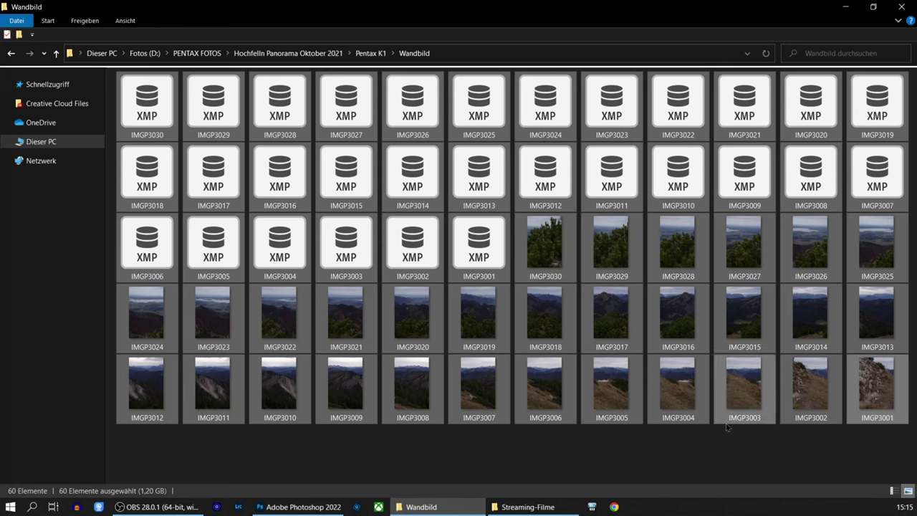
click(760, 448)
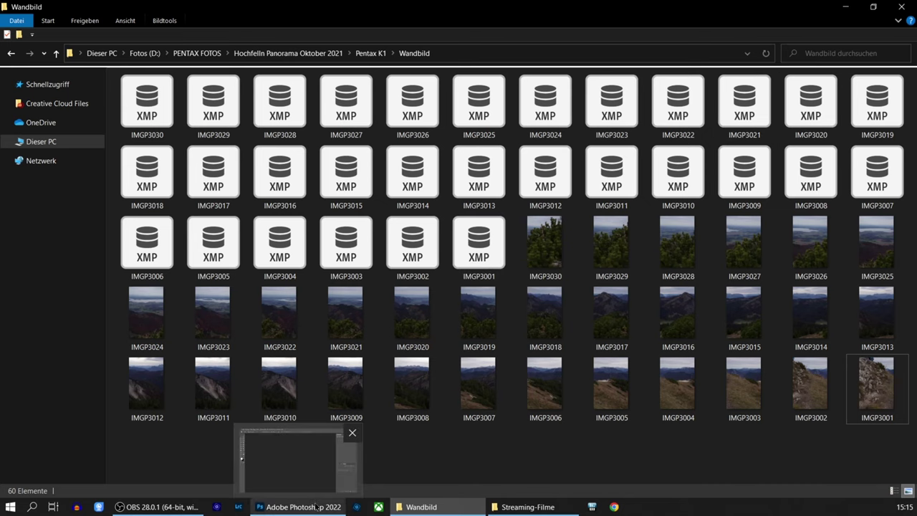
mouse_move(300, 506)
click(315, 487)
click(47, 7)
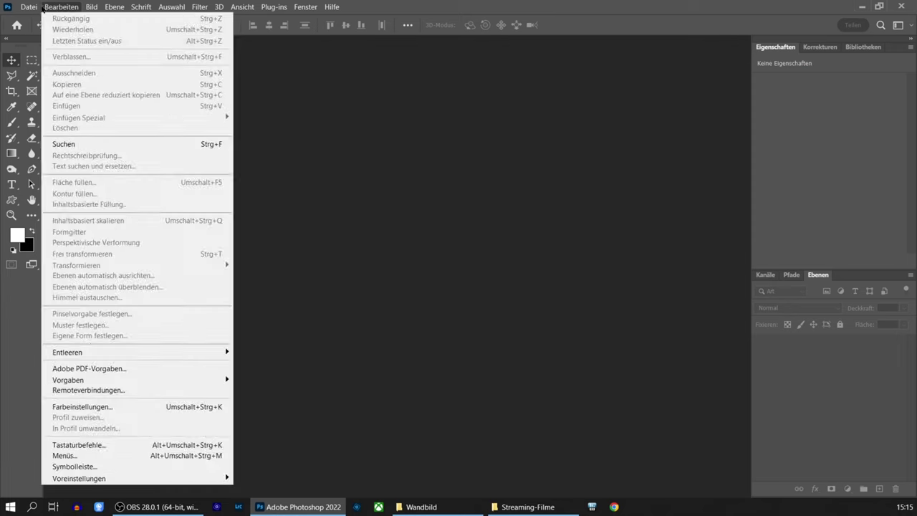
mouse_move(52, 271)
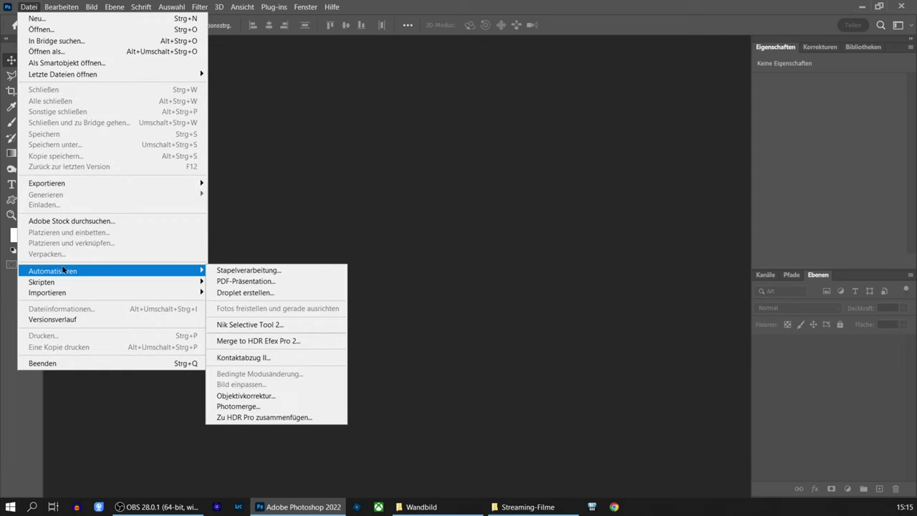
click(263, 410)
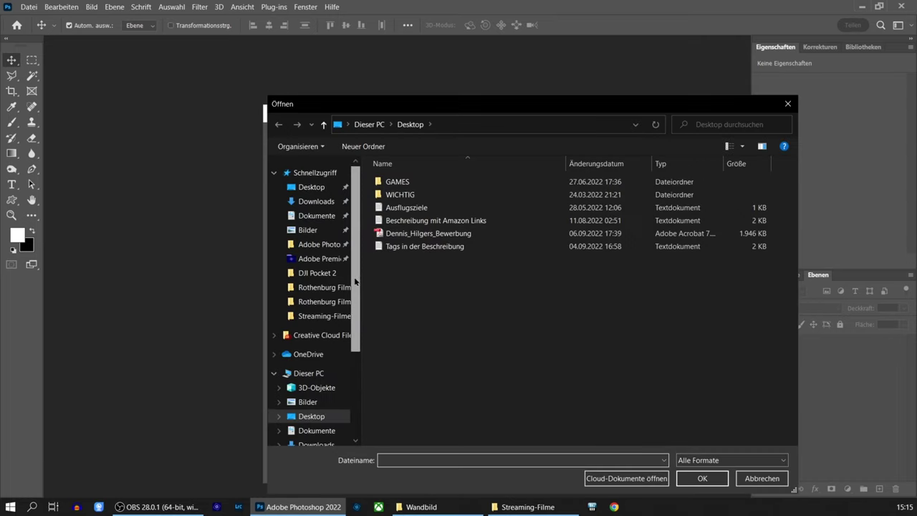
Browse to Fotos (D:) > PENTAX FOTOS > Hochfelln Panorama Oktober 2021 > Pentax K1 > Wandbild.
drag(357, 281, 357, 344)
click(313, 406)
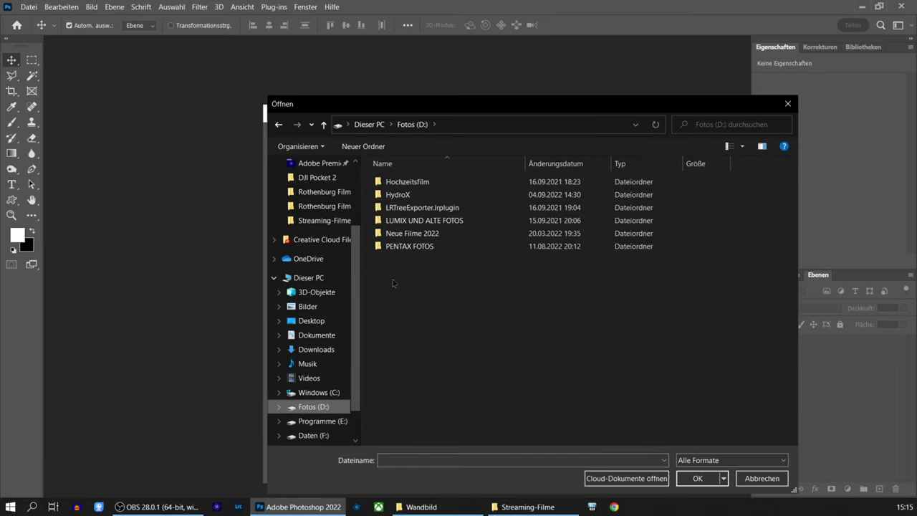
double_click(409, 246)
scroll(416, 323, down, 3)
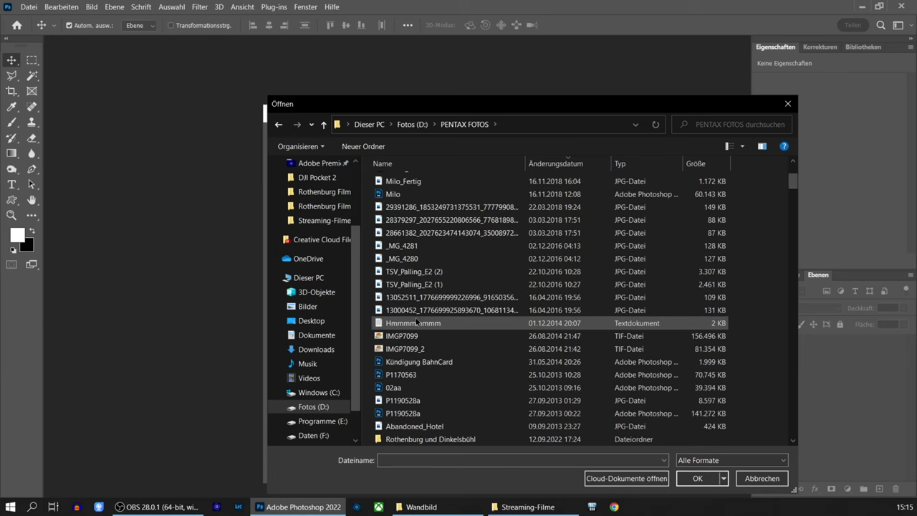
scroll(417, 323, down, 2)
scroll(416, 323, down, 2)
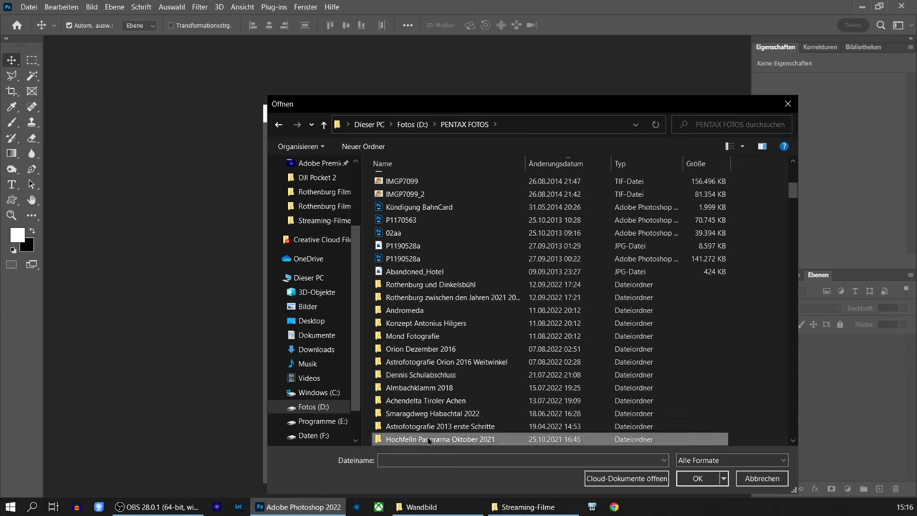
double_click(428, 438)
double_click(401, 196)
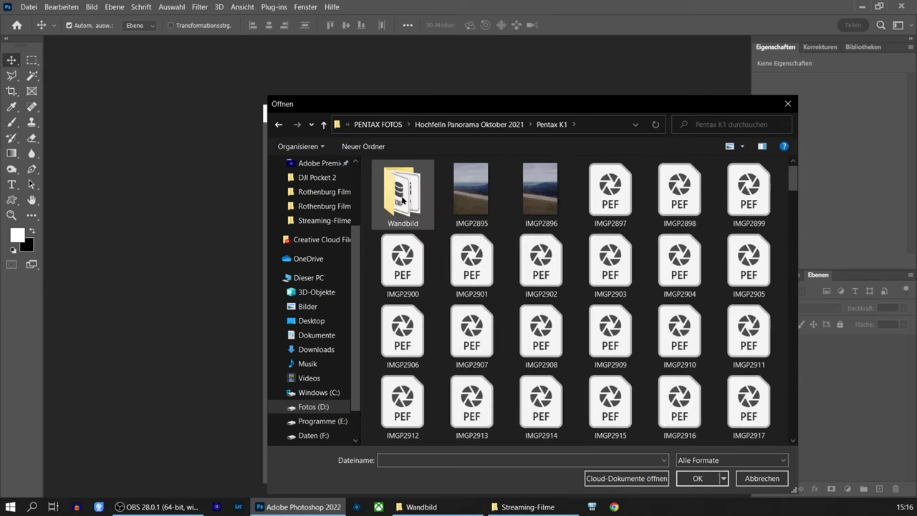
double_click(403, 201)
Add IMGP3001 through IMGP3030 as source files and run the Auto-layout merge.
click(409, 204)
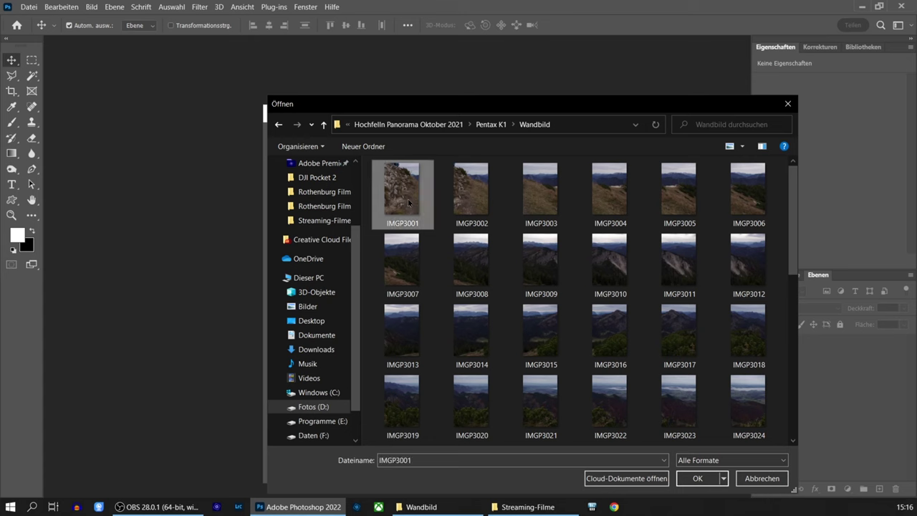
scroll(518, 261, down, 3)
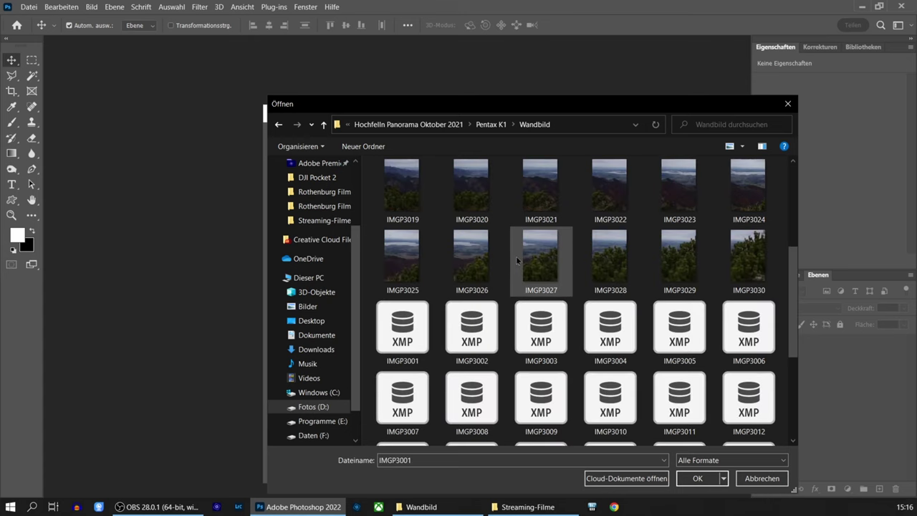
shift+click(752, 274)
click(697, 478)
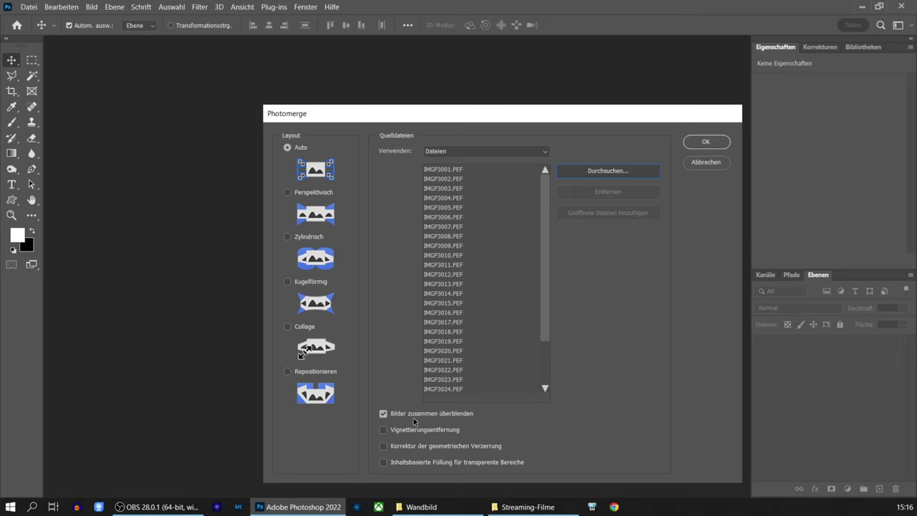
click(706, 142)
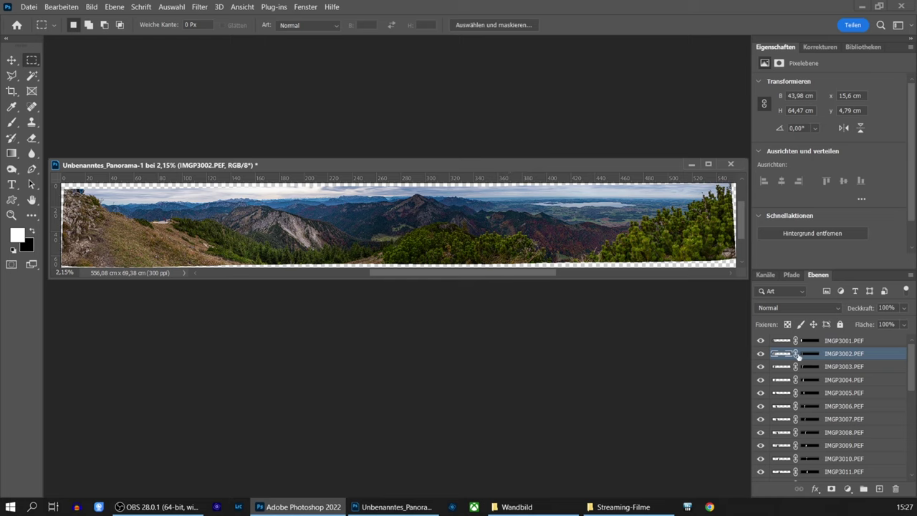
Select layers IMGP3001.PEF through IMGP3030.PEF and merge them into one layer with Ctrl+E.
click(838, 343)
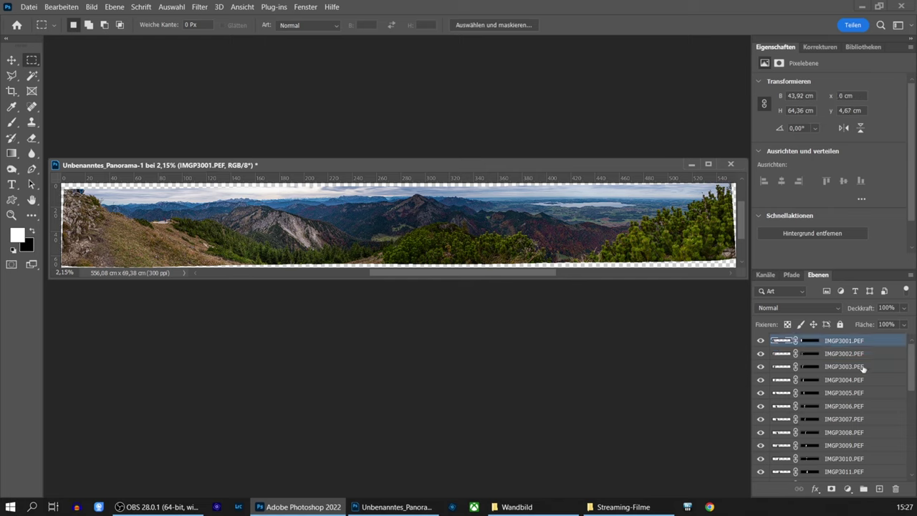
scroll(864, 353, down, 2)
scroll(864, 356, down, 2)
scroll(865, 359, down, 2)
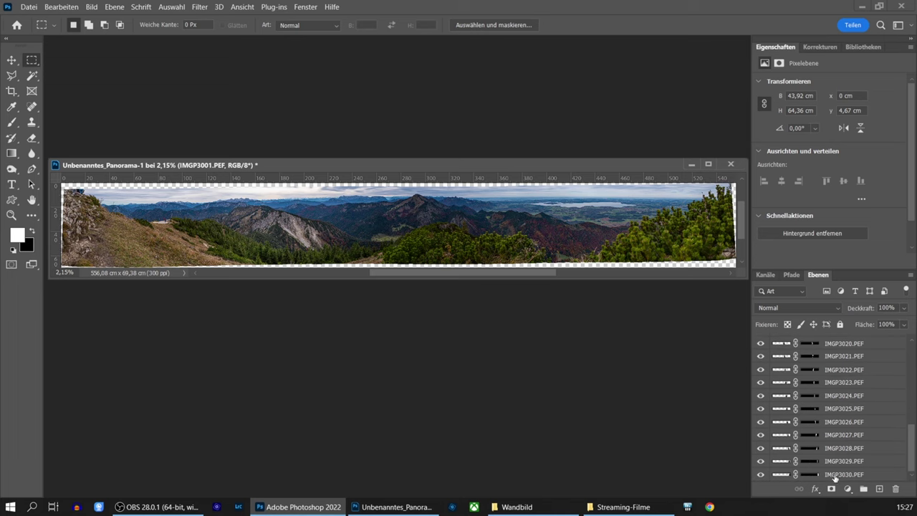
shift+click(845, 475)
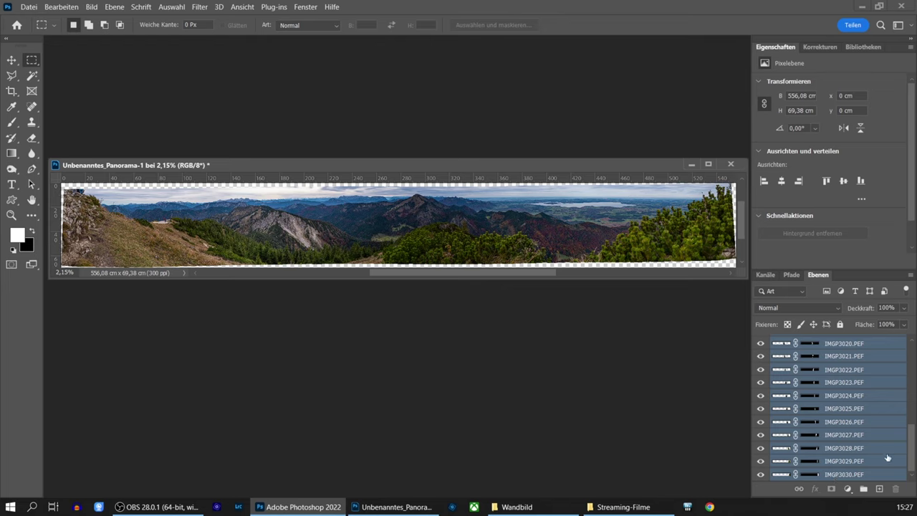
key(ctrl+e)
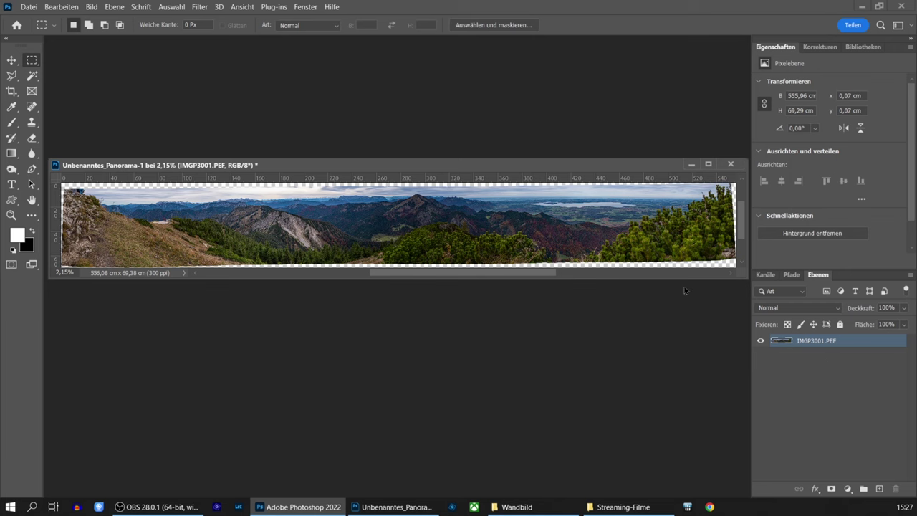
drag(682, 280, 679, 368)
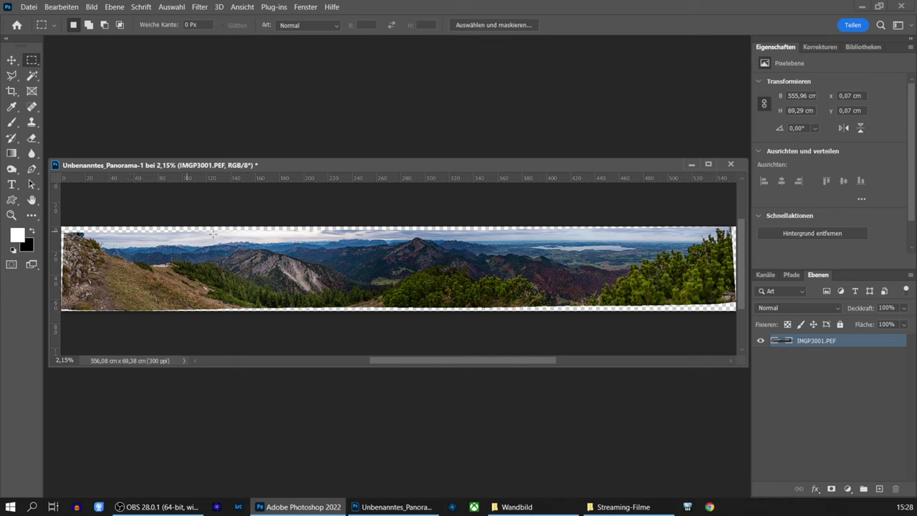
Select the Magic Wand colour-selection tool at tolerance 25.
click(32, 76)
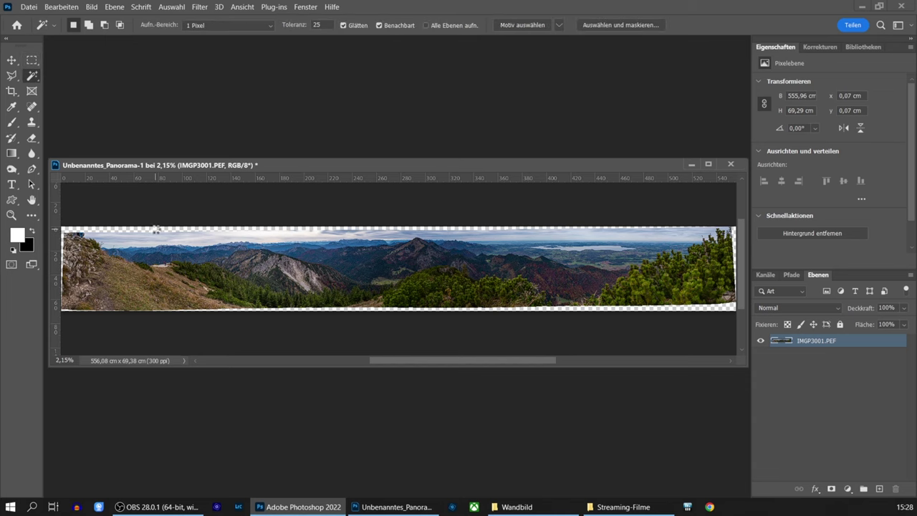
Magic-Wand-select the transparent border and fill it with Fläche füllen set to Inhaltsbasiert.
click(156, 229)
click(61, 6)
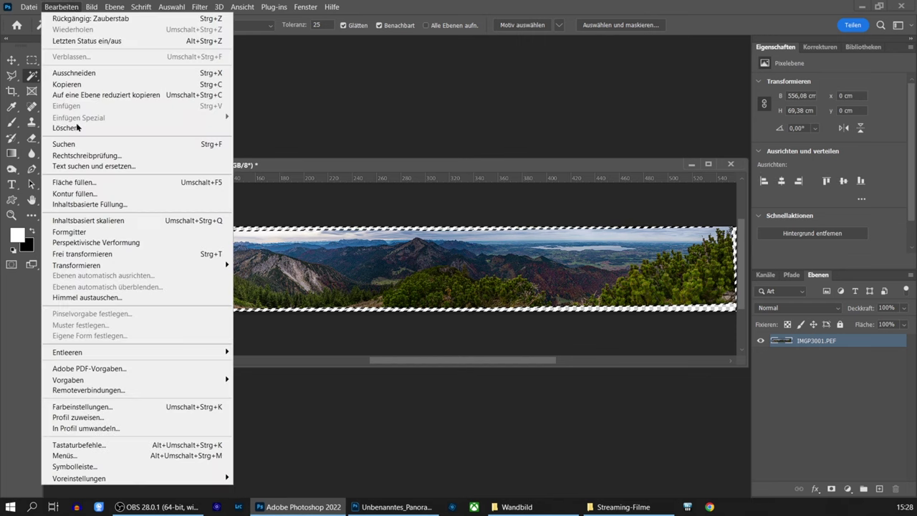
click(81, 182)
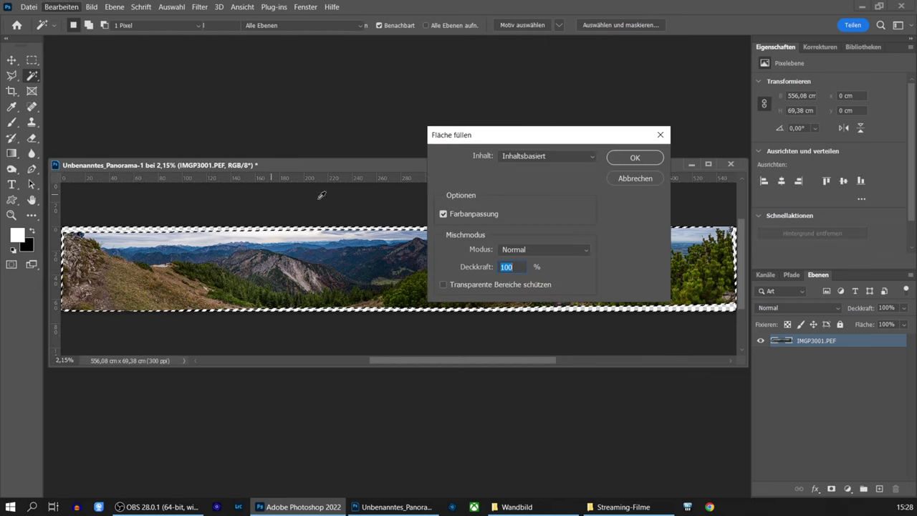
click(548, 156)
click(527, 207)
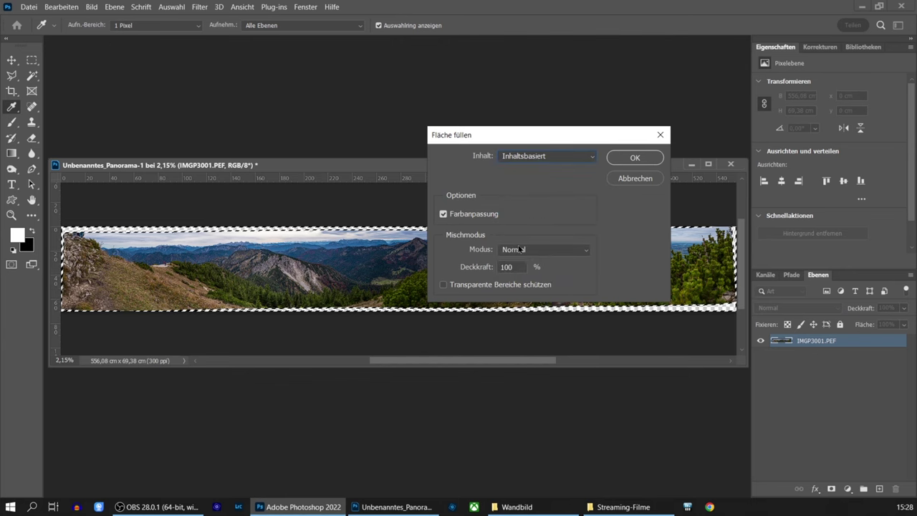
click(633, 156)
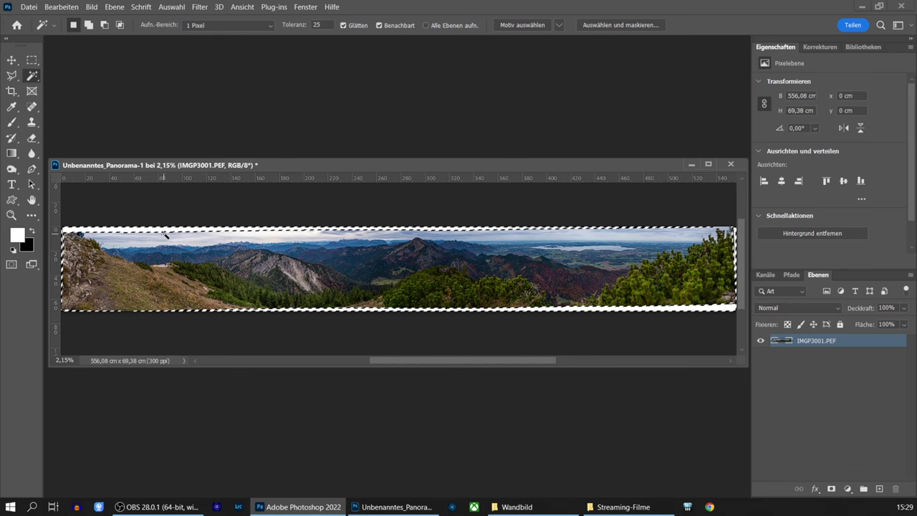
click(61, 6)
Undo the content-aware fill and deselect using the Rectangular Marquee.
click(59, 19)
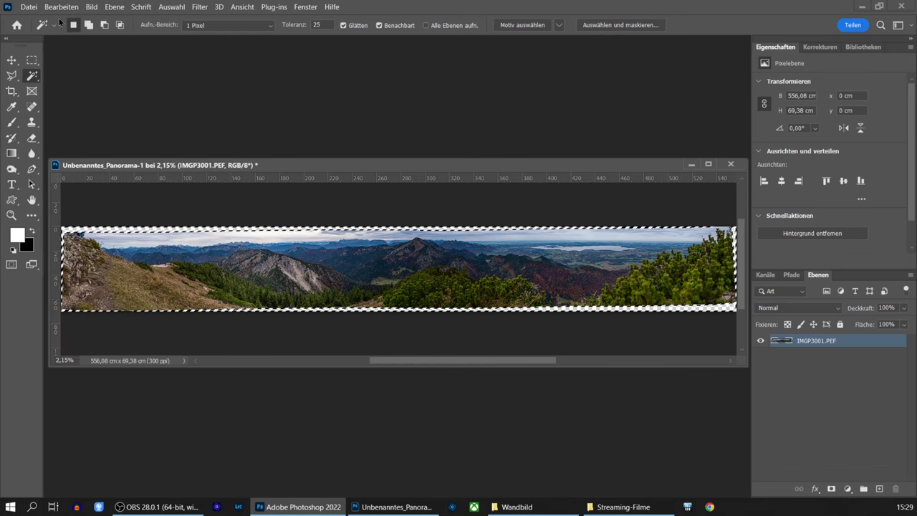
click(33, 62)
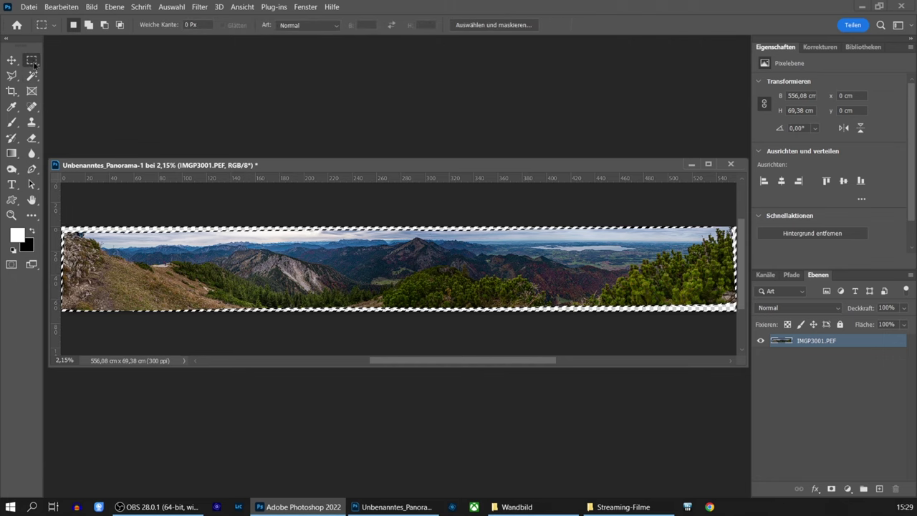
click(217, 244)
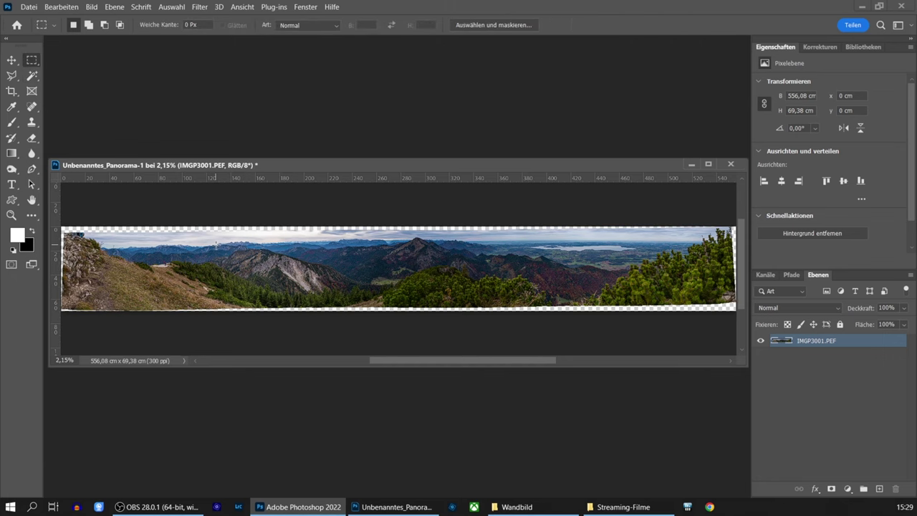
Set the image resolution to 150 ppi in Bildgröße, keeping 556,08 × 69,38 cm.
click(91, 8)
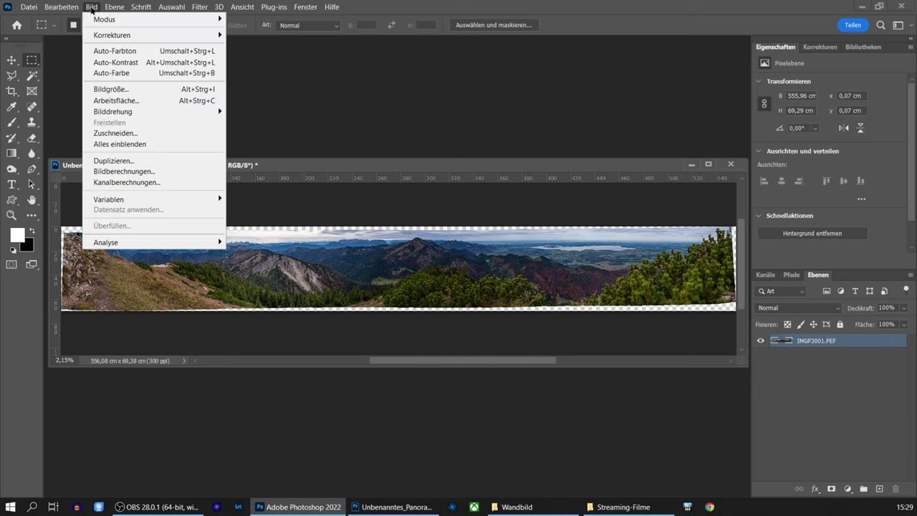
click(99, 90)
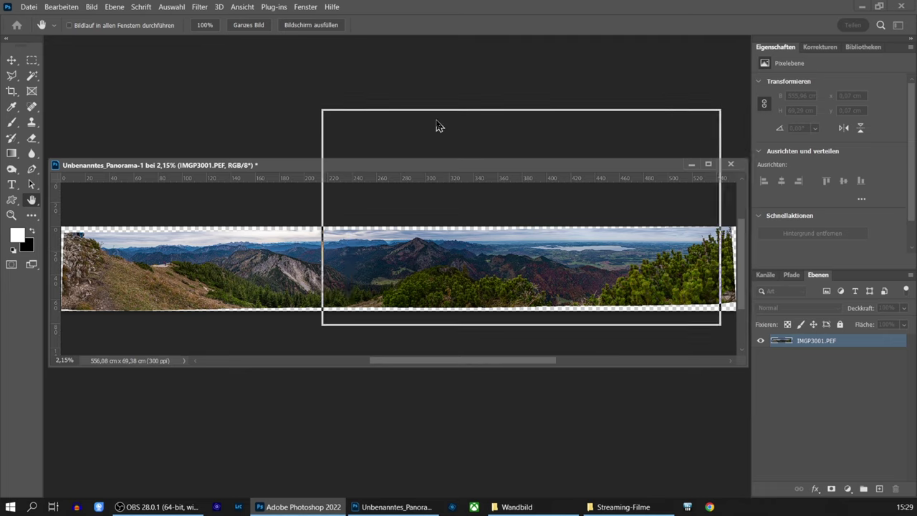
click(587, 227)
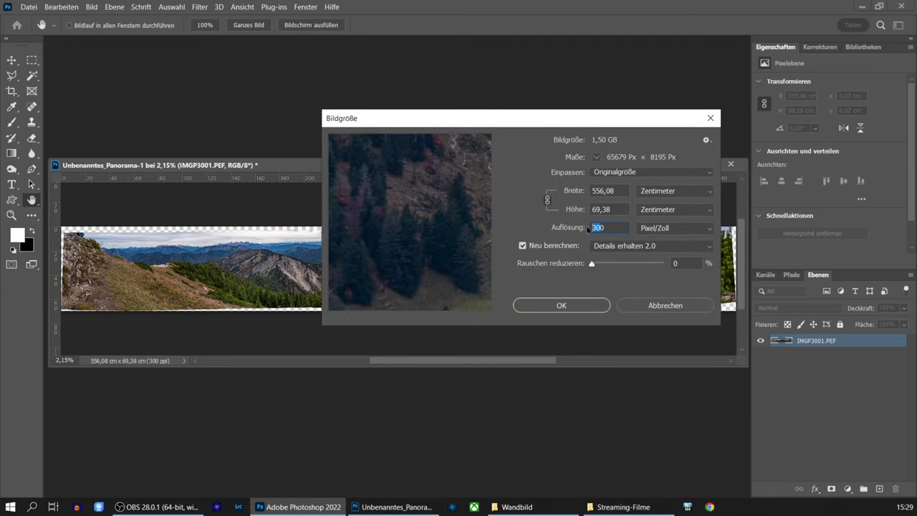
text(150)
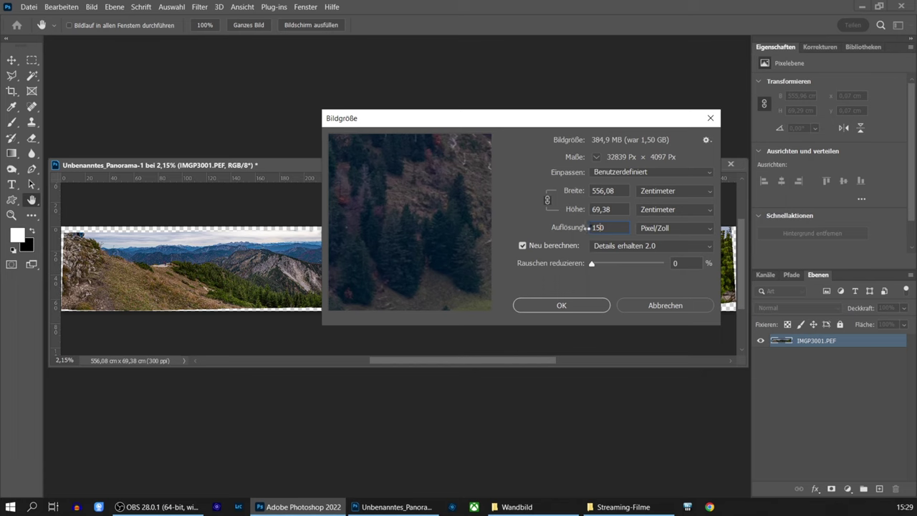
click(547, 306)
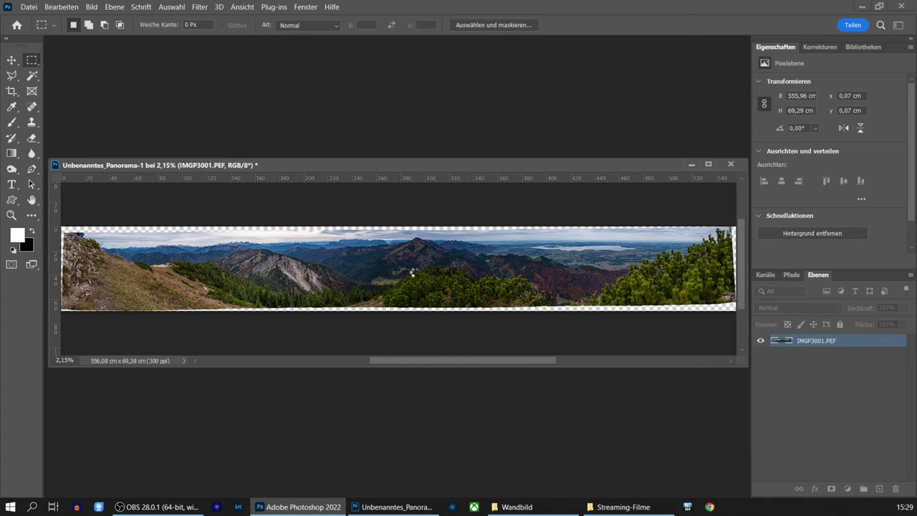
Fit the whole image in view and Magic-Wand-select the transparent edge gaps.
click(244, 6)
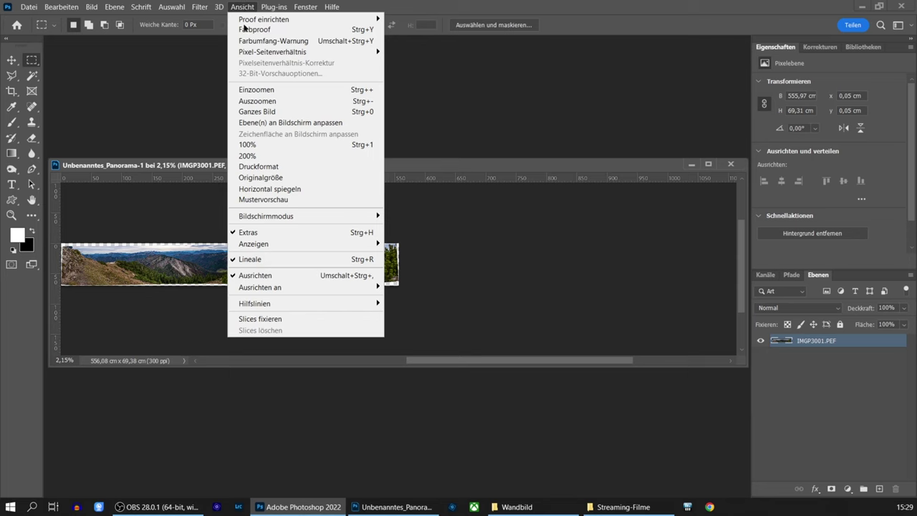
click(258, 113)
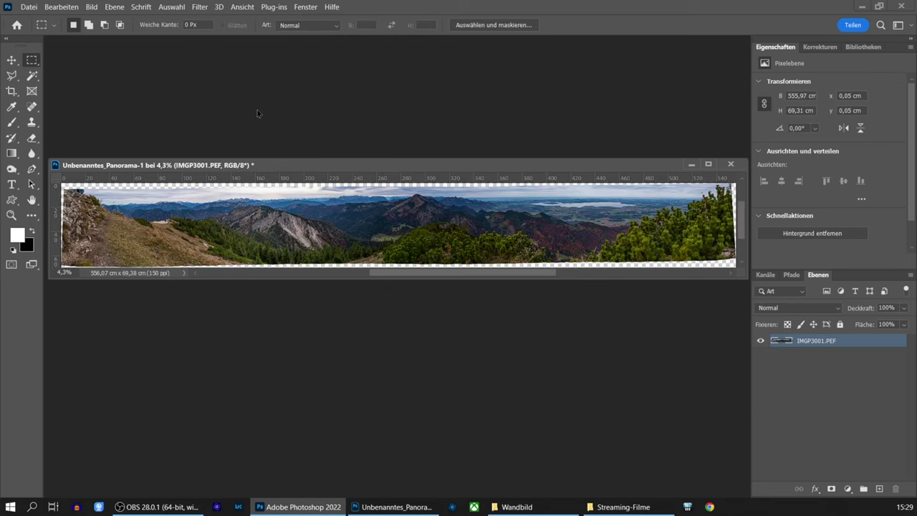
click(32, 77)
click(138, 186)
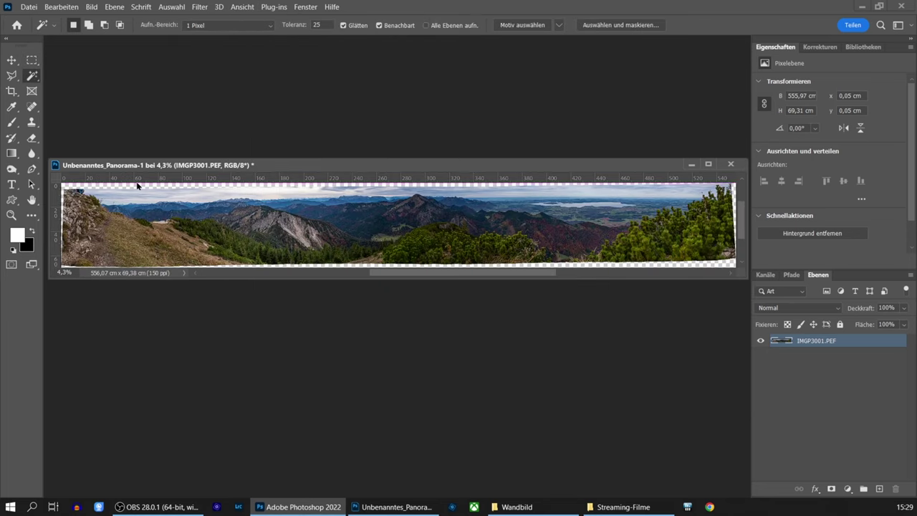
key(ctrl+a)
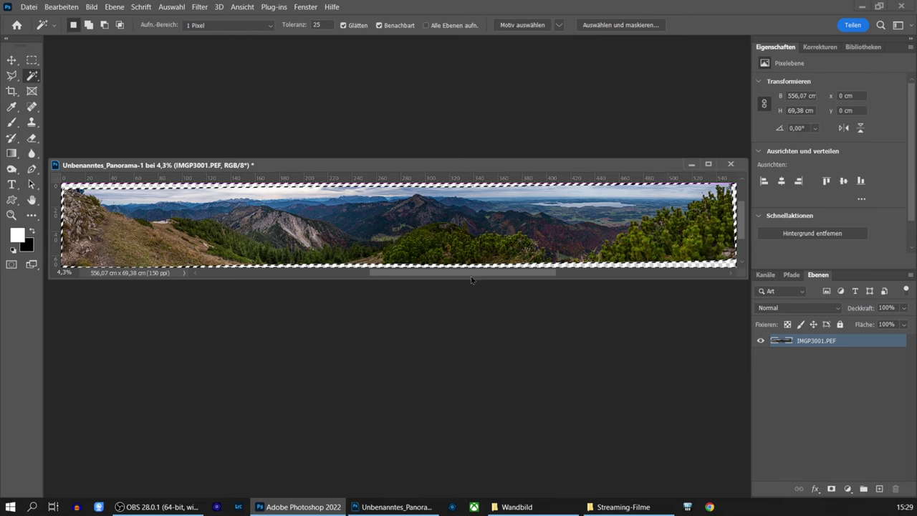
drag(465, 279, 472, 456)
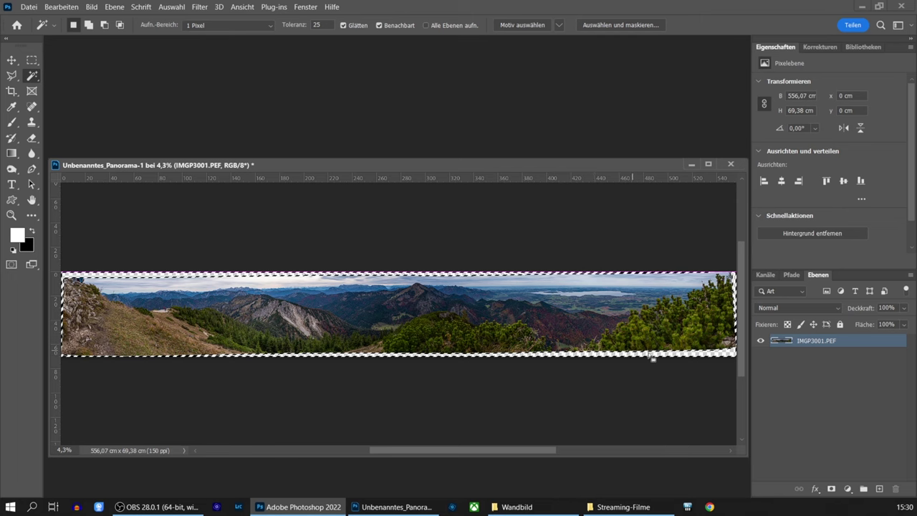
Expand the edge selection by 2 pixels.
click(169, 8)
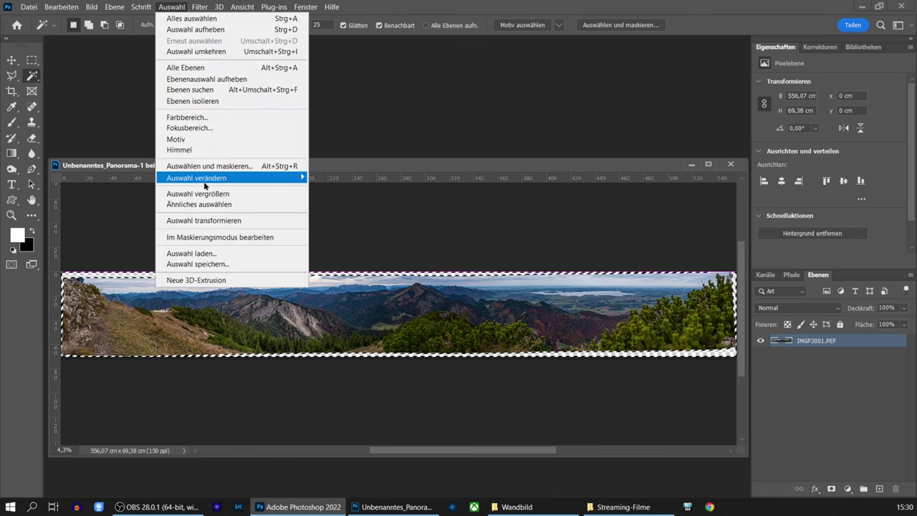
mouse_move(196, 177)
click(342, 202)
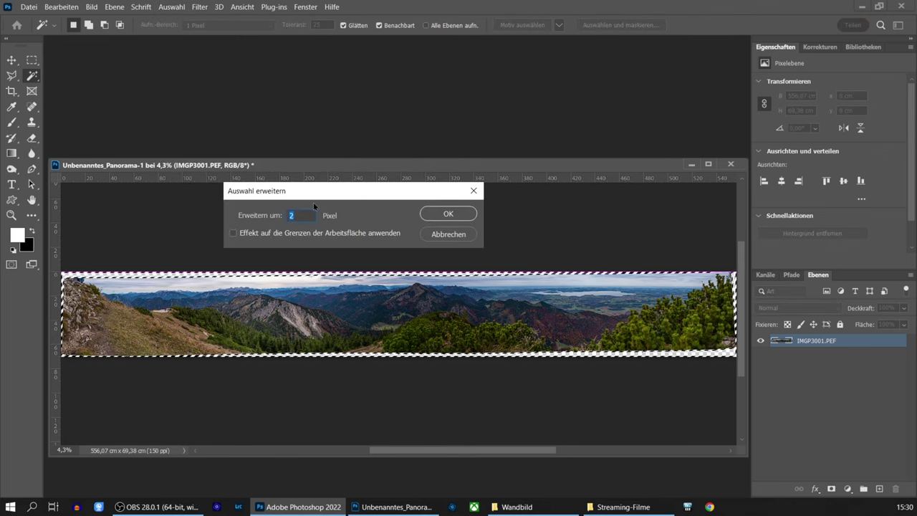
click(447, 215)
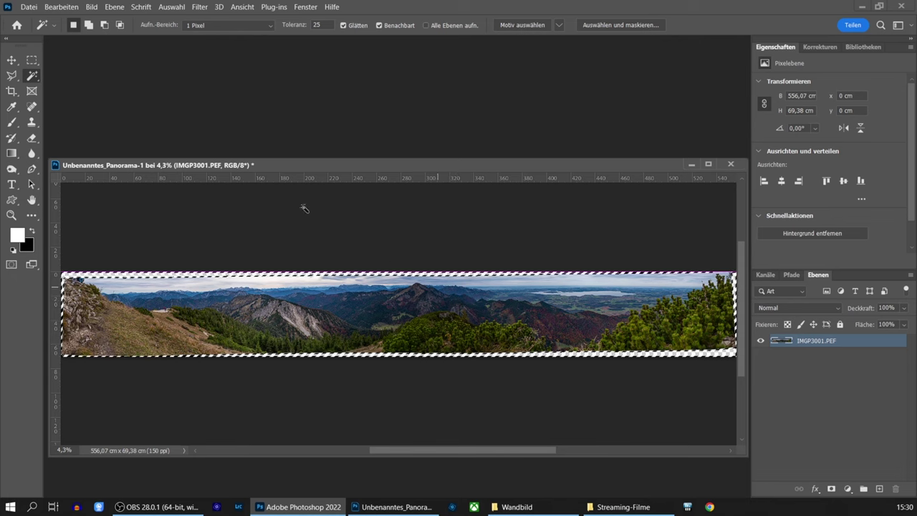
Fill the expanded transparent edges with Content-Aware fill.
click(56, 7)
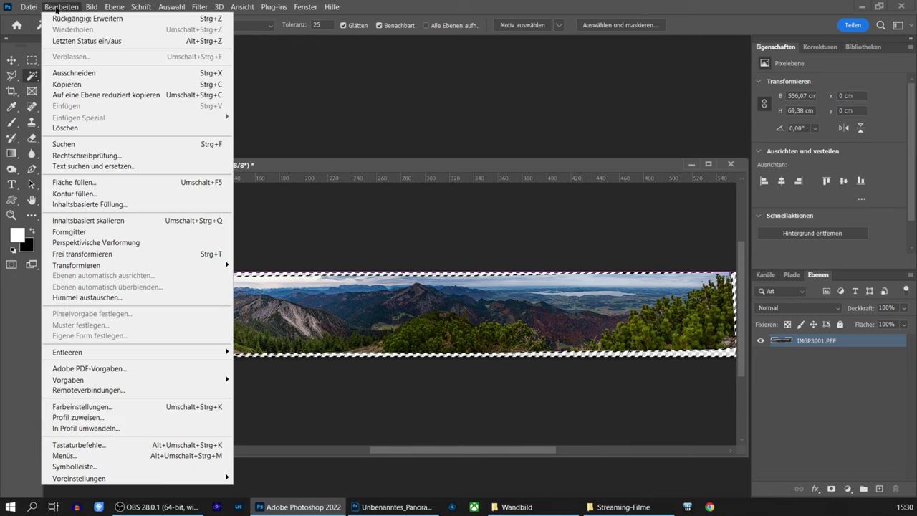
click(72, 183)
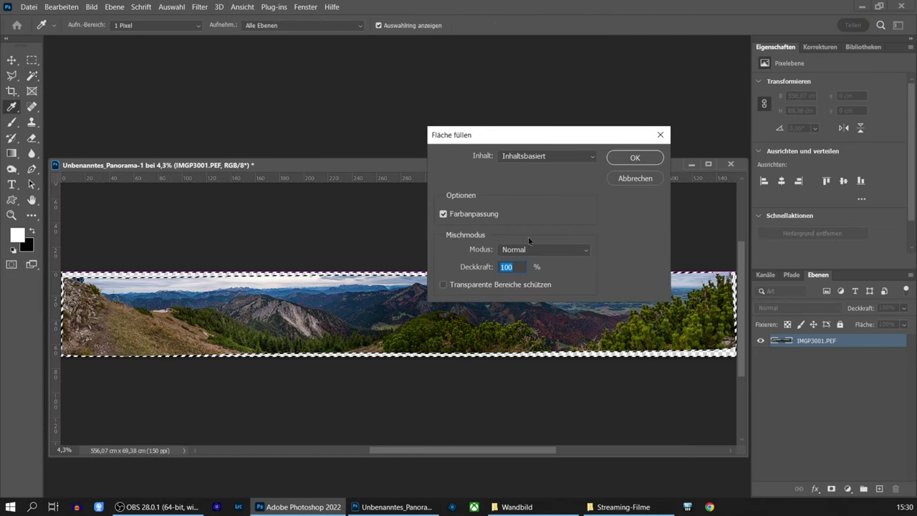
click(635, 157)
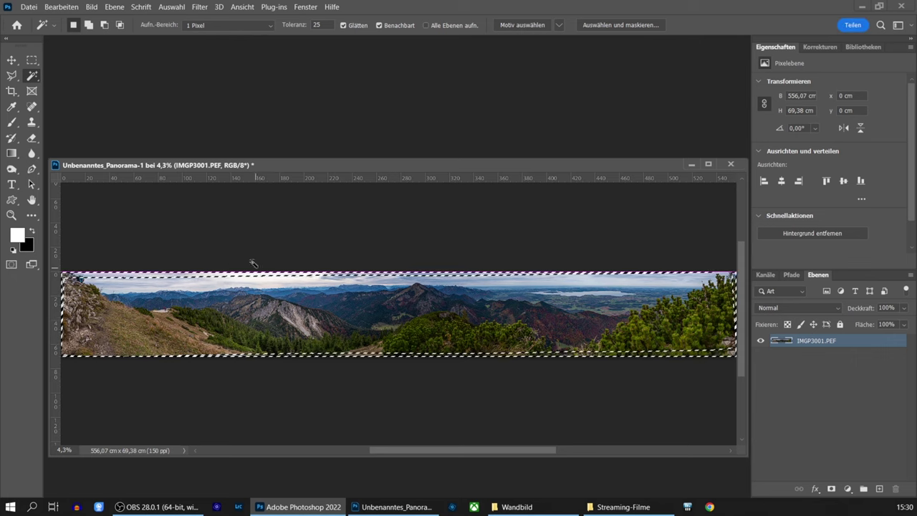
click(33, 60)
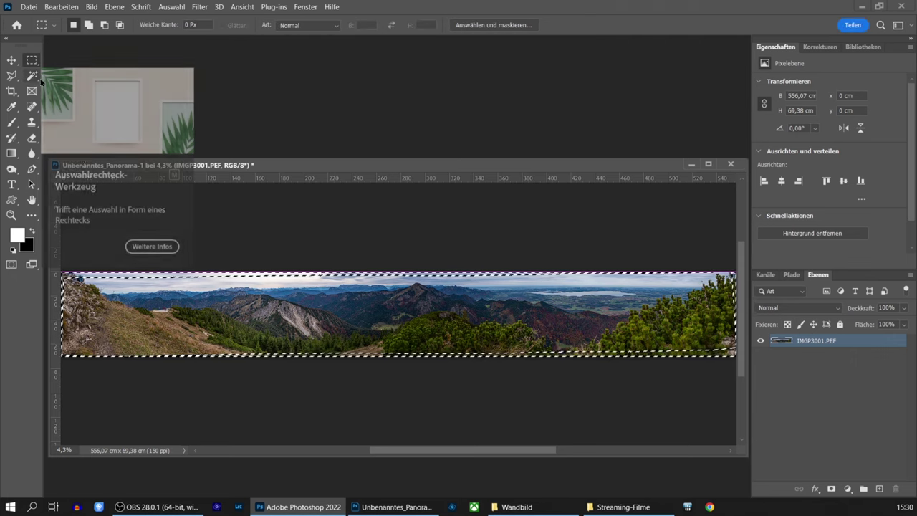
Deselect and enlarge the document window over the panorama's left part.
click(277, 315)
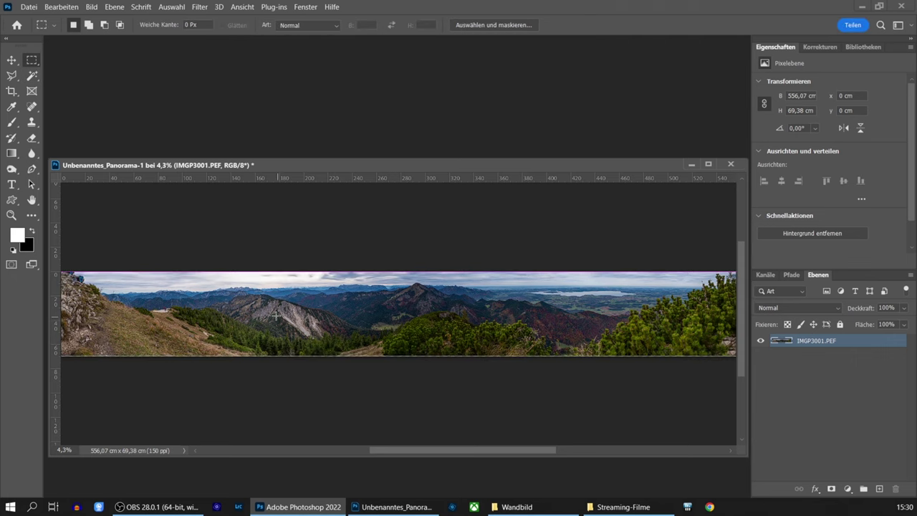
click(12, 214)
drag(109, 266, 148, 311)
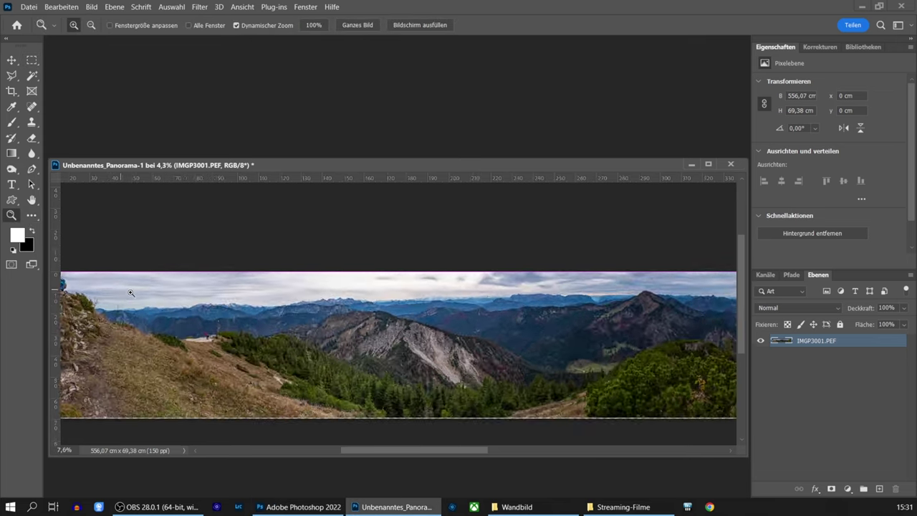
drag(331, 166, 354, 55)
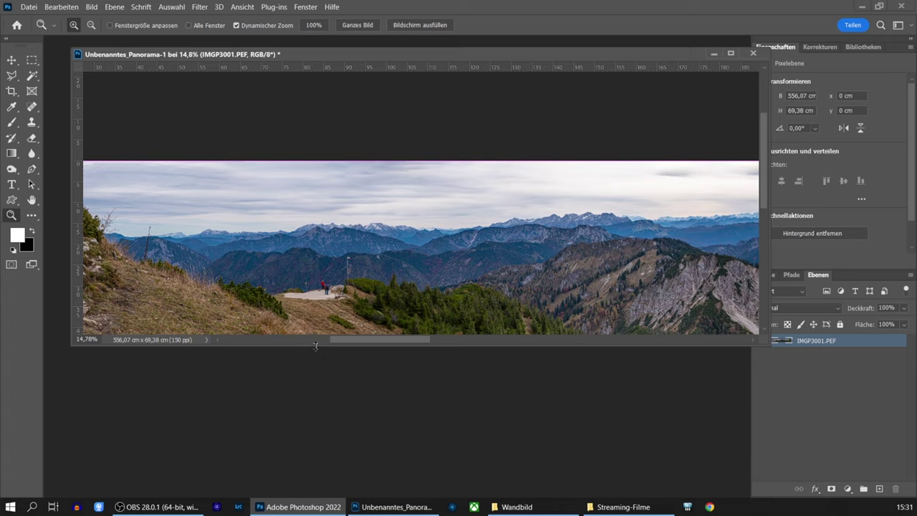
drag(315, 346, 316, 471)
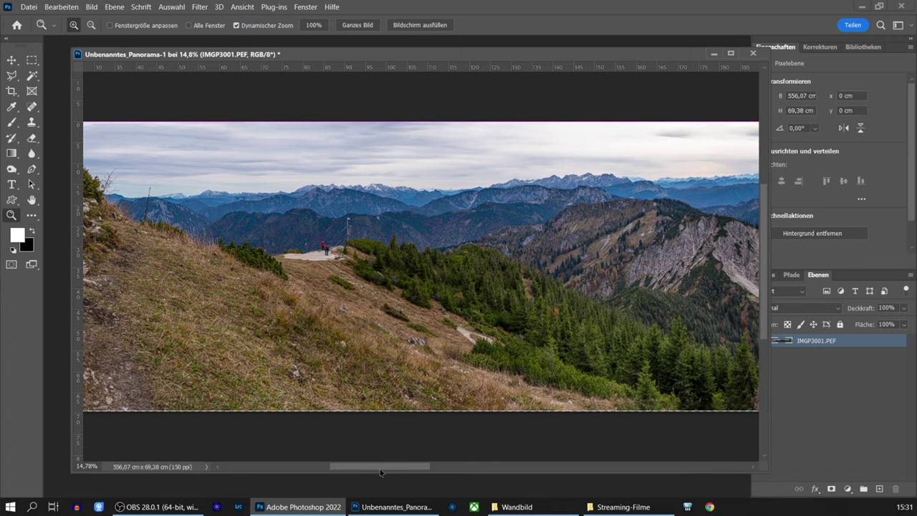
drag(380, 466, 337, 467)
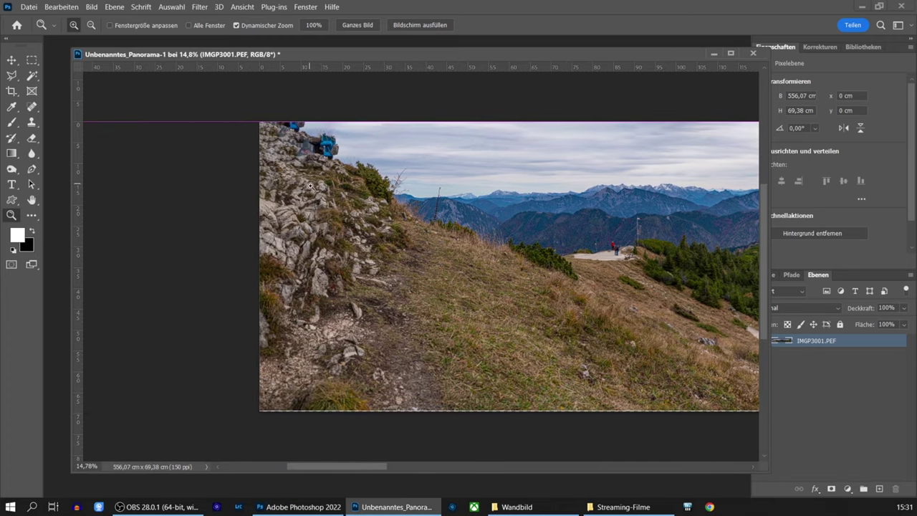
Zoom in close on the striped marker pole and pick the Spot Healing Brush.
drag(309, 185, 347, 247)
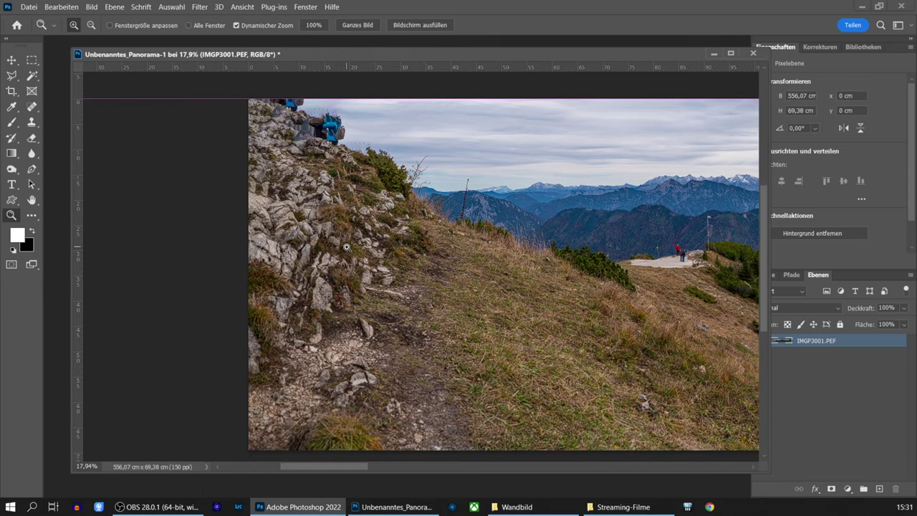
drag(357, 470, 388, 472)
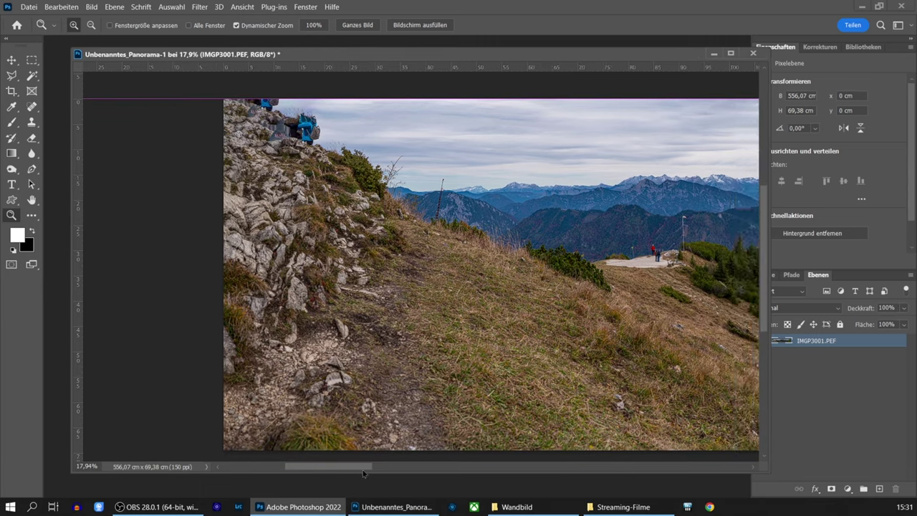
click(378, 254)
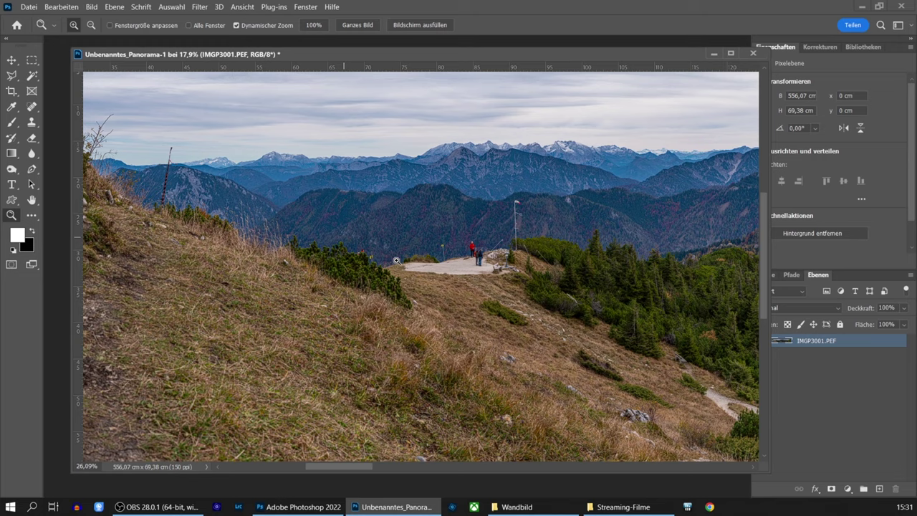
click(181, 191)
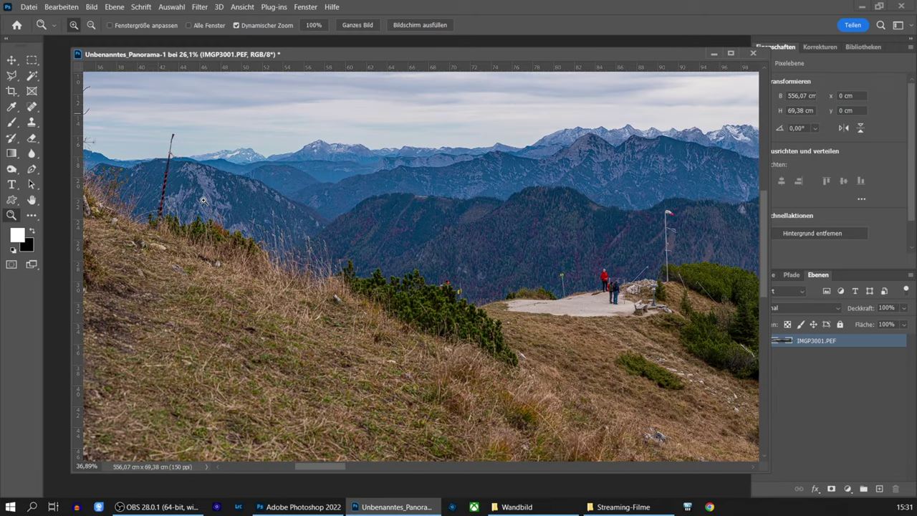
click(194, 197)
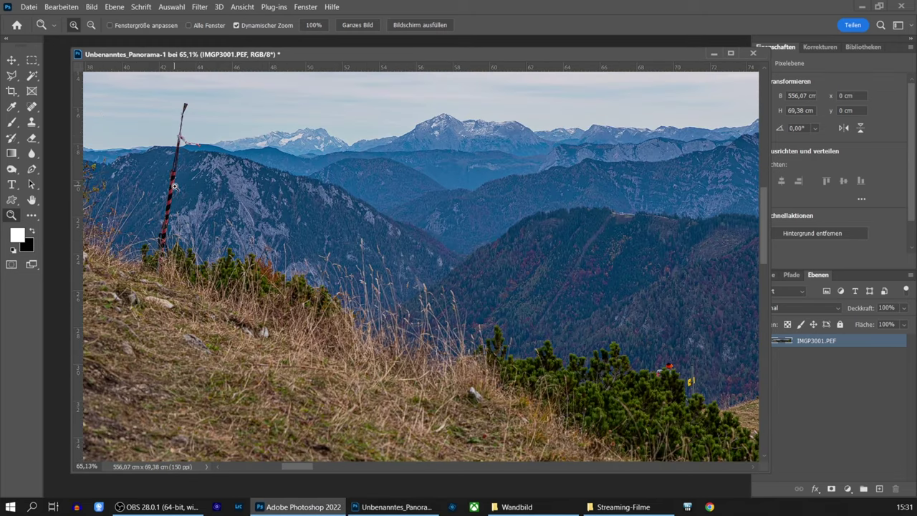
click(32, 107)
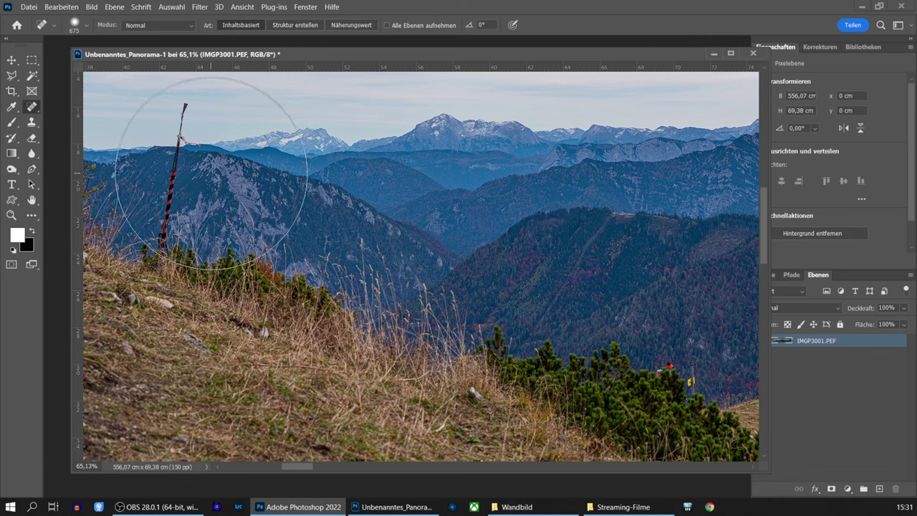
Set the Spot Healing Brush to about 106 px.
drag(218, 174, 113, 178)
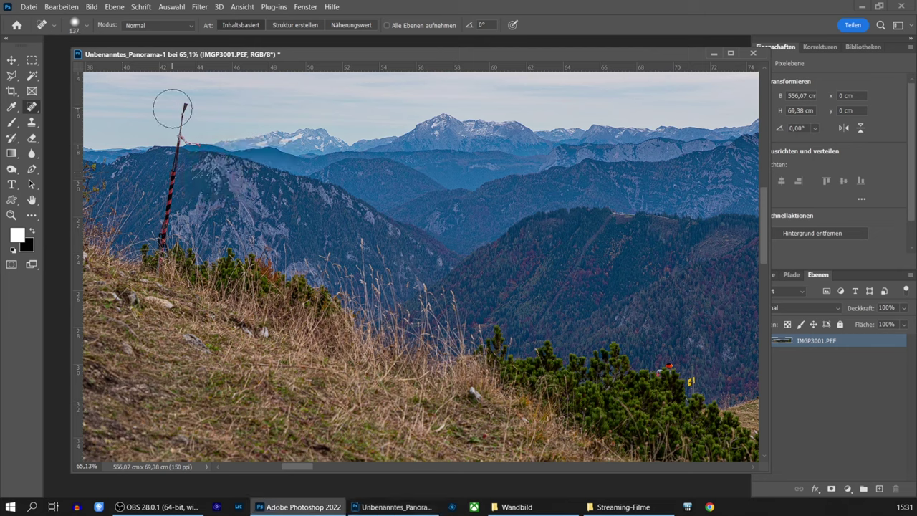
mouse_move(198, 130)
mouse_down()
mouse_move(181, 166)
mouse_move(166, 258)
mouse_up()
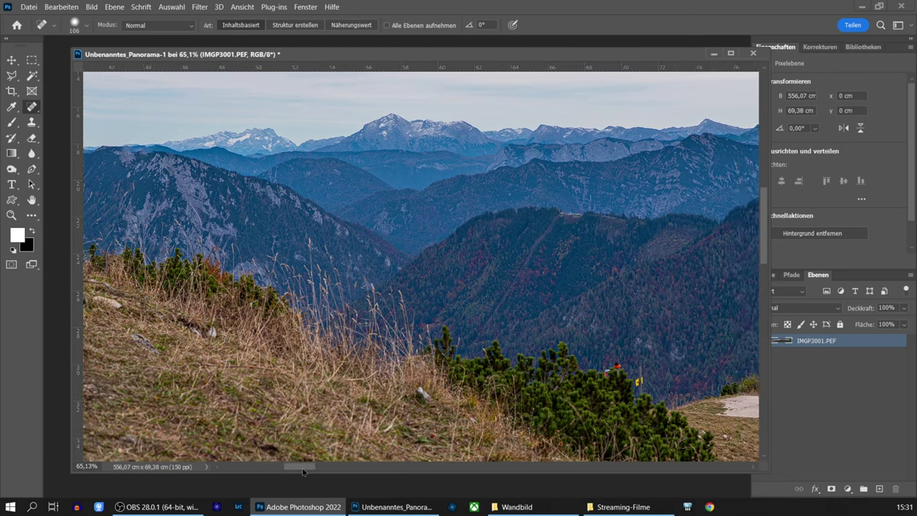
drag(298, 467, 311, 467)
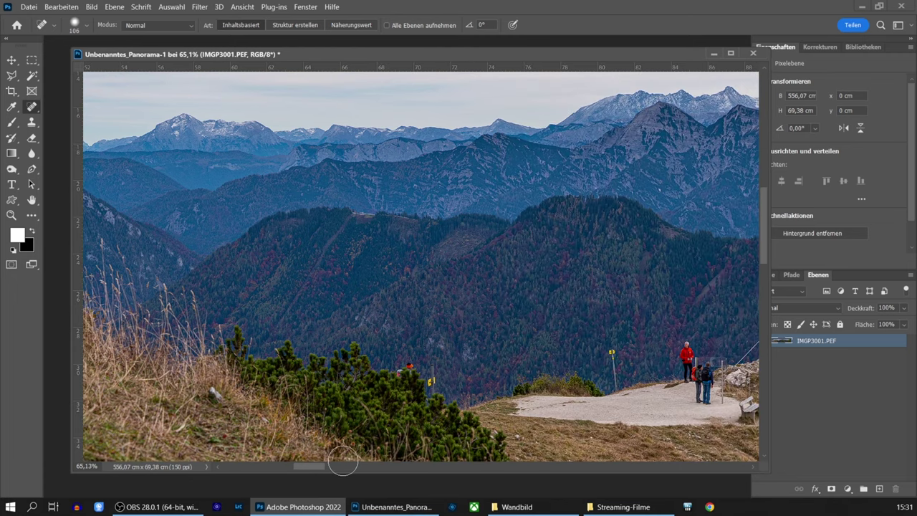
Heal away the red object, yellow signposts and the red-jacketed hiker.
mouse_move(406, 369)
mouse_down()
mouse_move(412, 364)
mouse_move(430, 393)
mouse_up()
drag(615, 351, 616, 393)
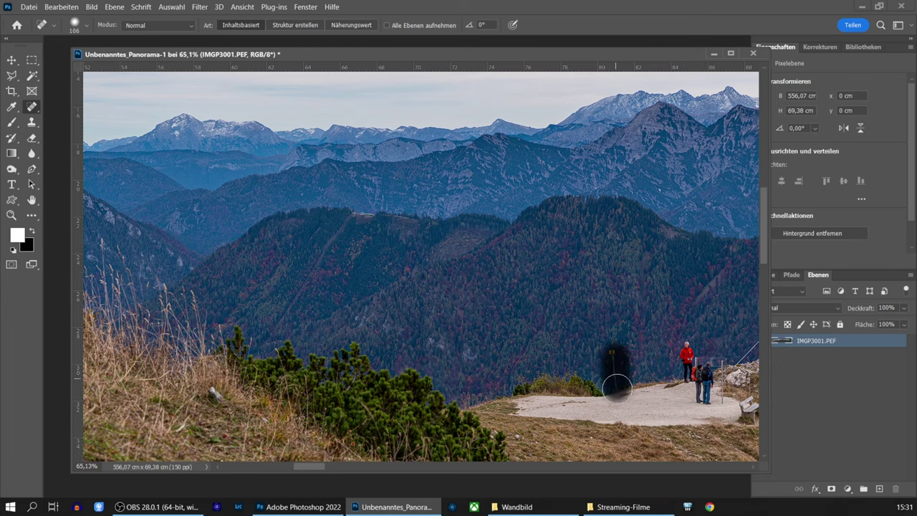
drag(687, 338, 696, 390)
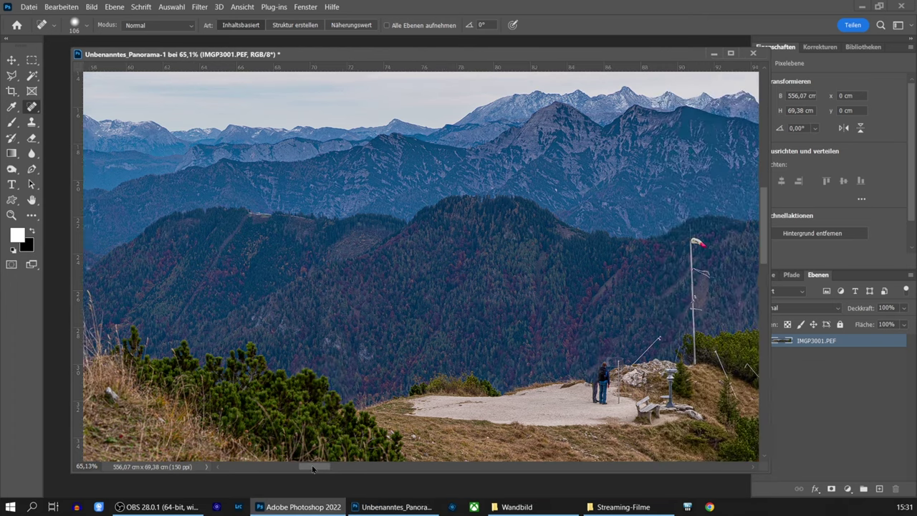
drag(306, 468, 324, 468)
scroll(351, 408, down, 2)
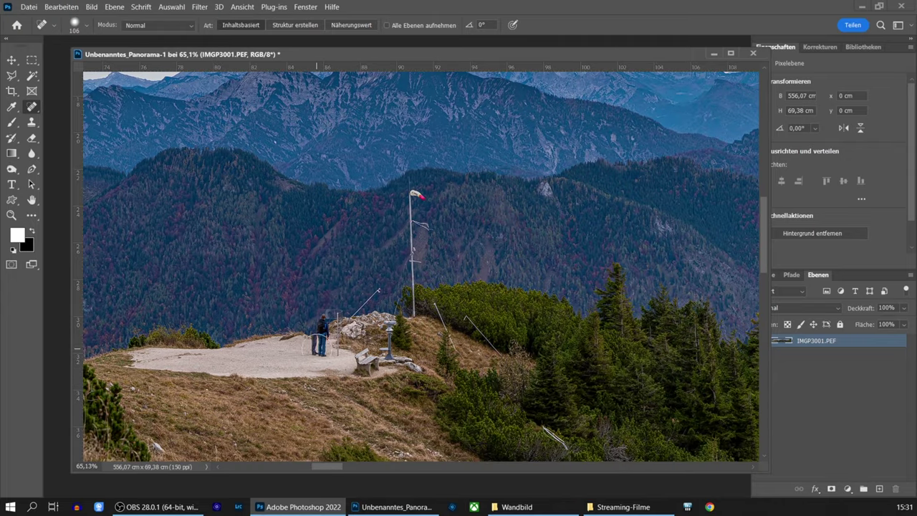
Remove the two plateau hikers, thin post and wire, and retouch the left-edge rocks.
drag(318, 351, 318, 316)
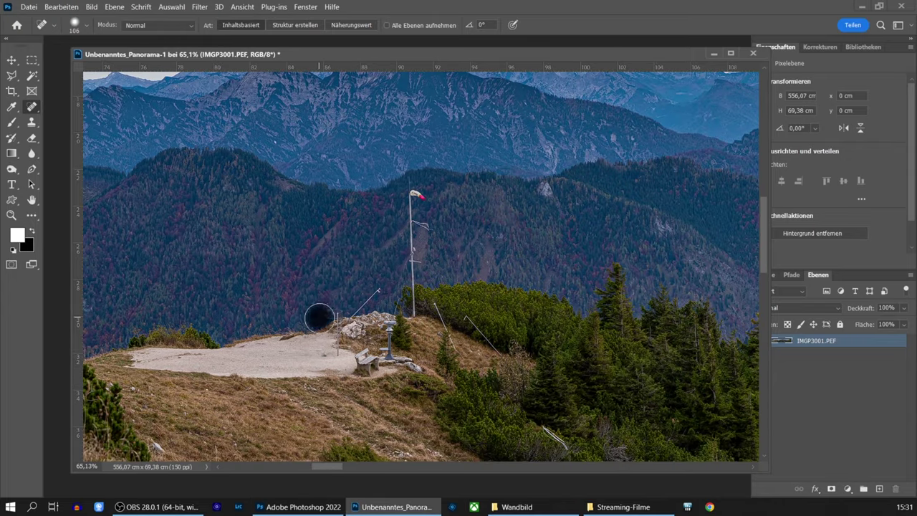
drag(335, 314, 336, 358)
drag(352, 306, 378, 289)
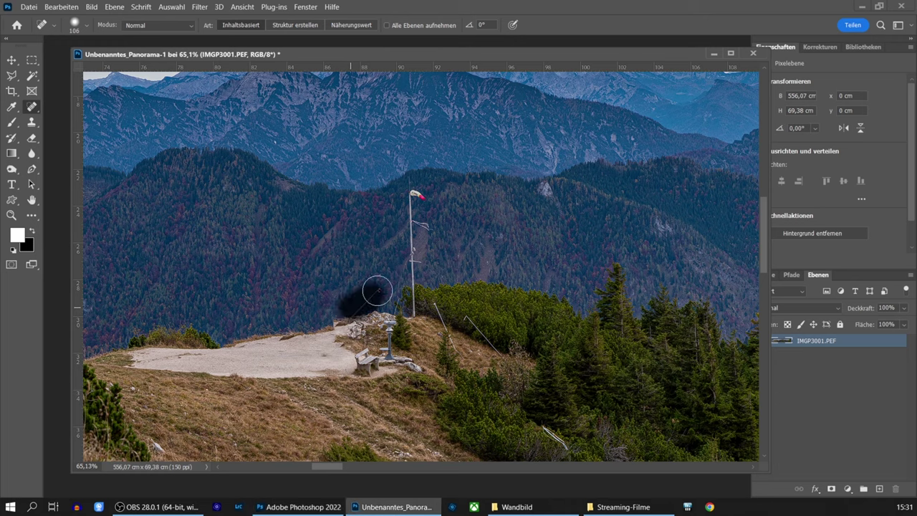
click(337, 323)
click(335, 322)
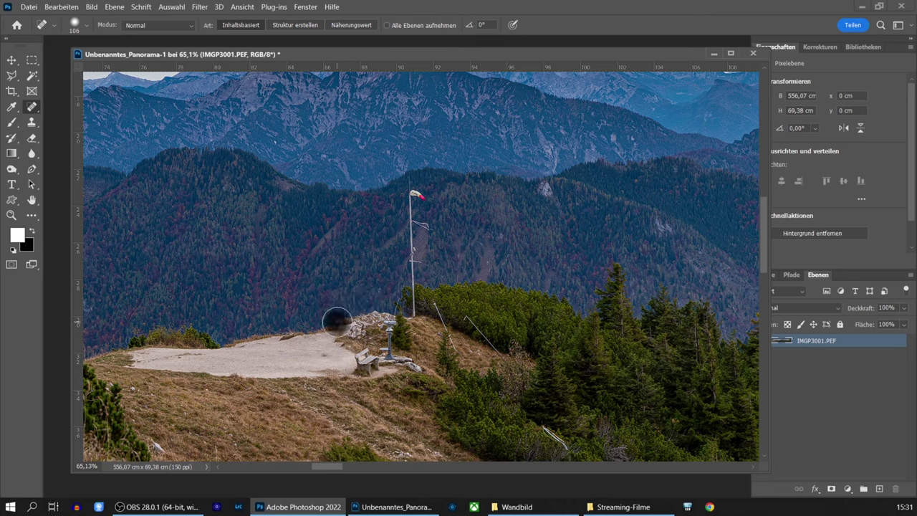
click(339, 322)
click(343, 323)
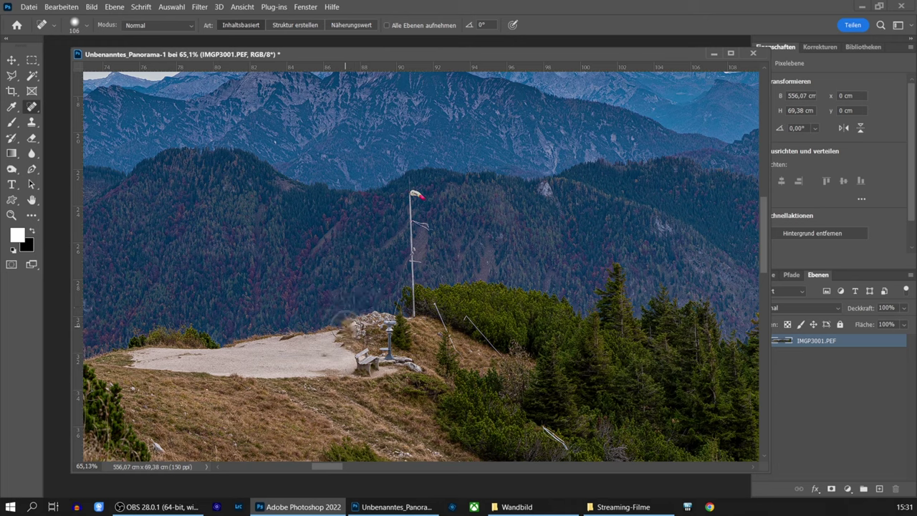
Remove the lamp post beside the bench and retouch the rocks to its right.
drag(391, 324, 369, 369)
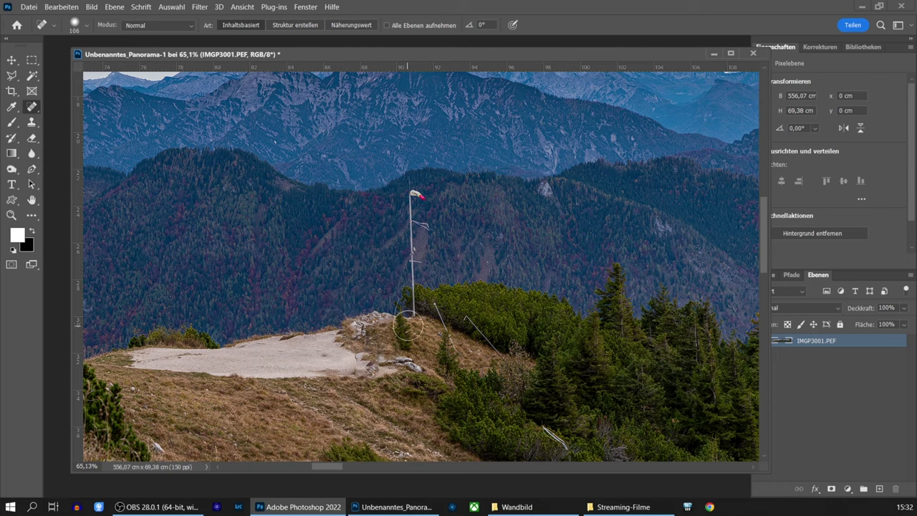
click(370, 368)
click(378, 369)
click(391, 372)
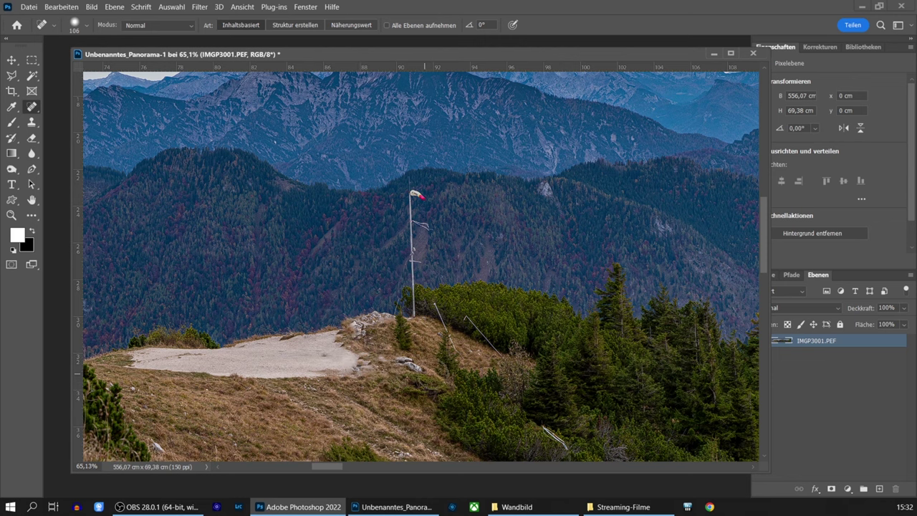
Heal away the flagpole and its wires, then fit the panorama in view.
drag(412, 316, 411, 185)
drag(459, 353, 433, 304)
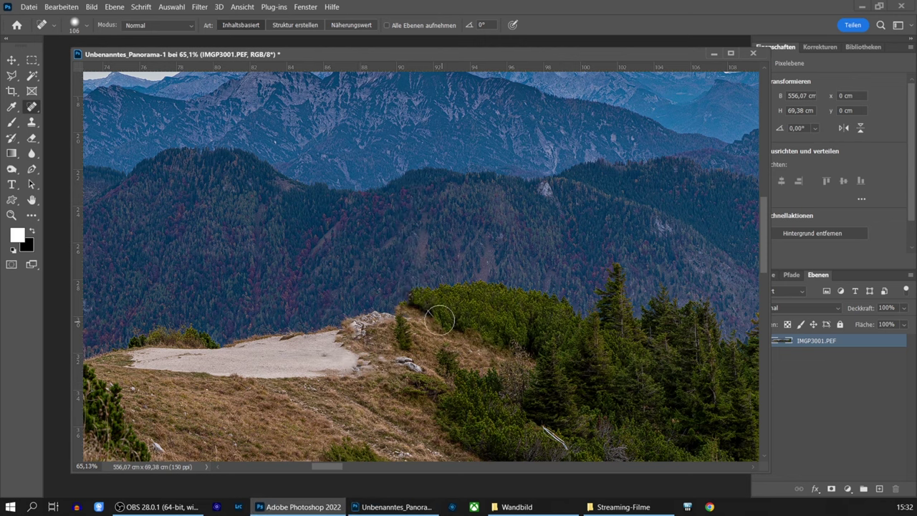
scroll(502, 373, down, 1)
drag(327, 467, 729, 466)
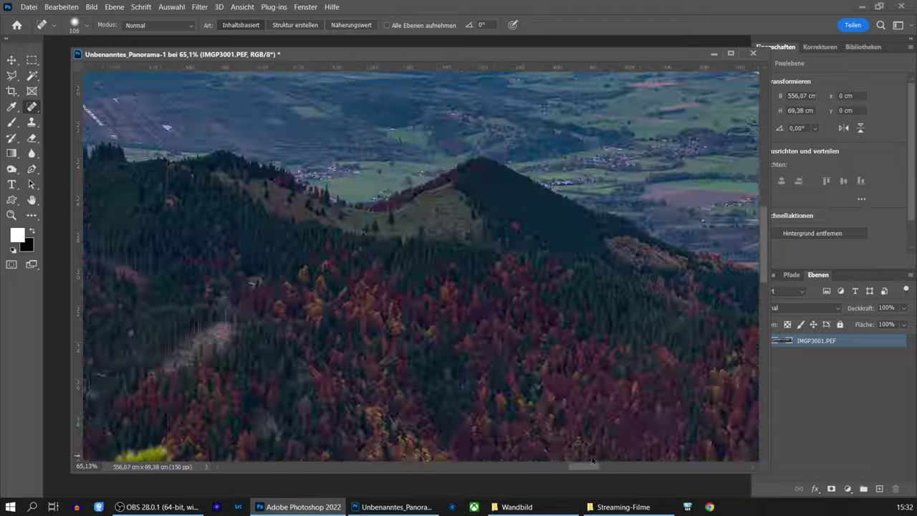
scroll(720, 430, down, 5)
scroll(369, 437, left, 15)
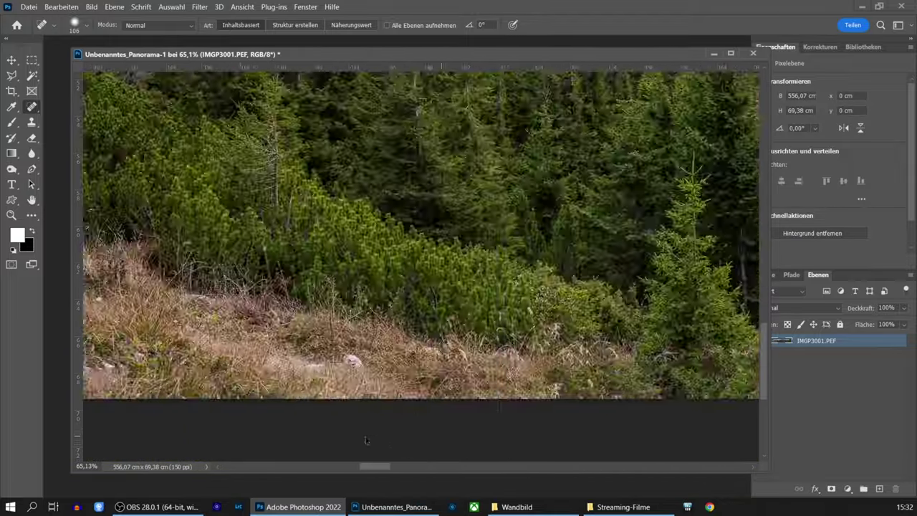
key(ctrl+0)
key(z)
click(307, 437)
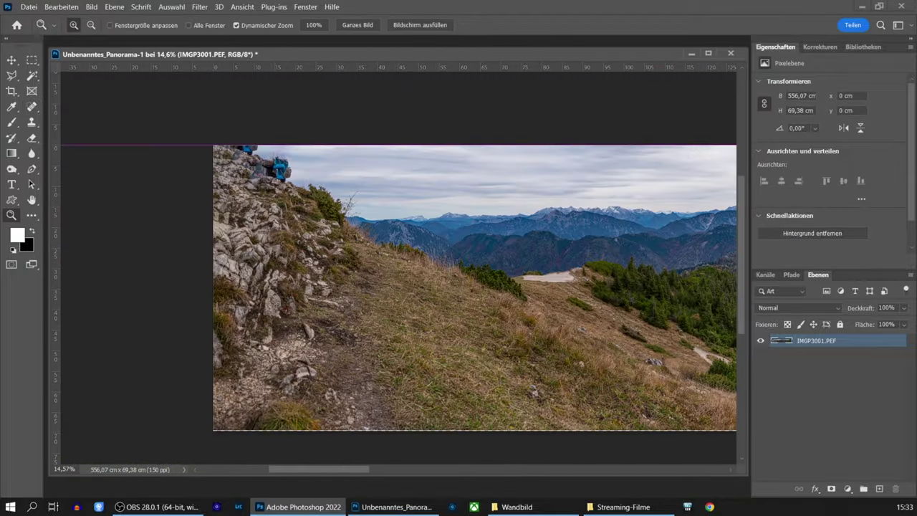
Change the canvas height to 75 cm.
key(ctrl+0)
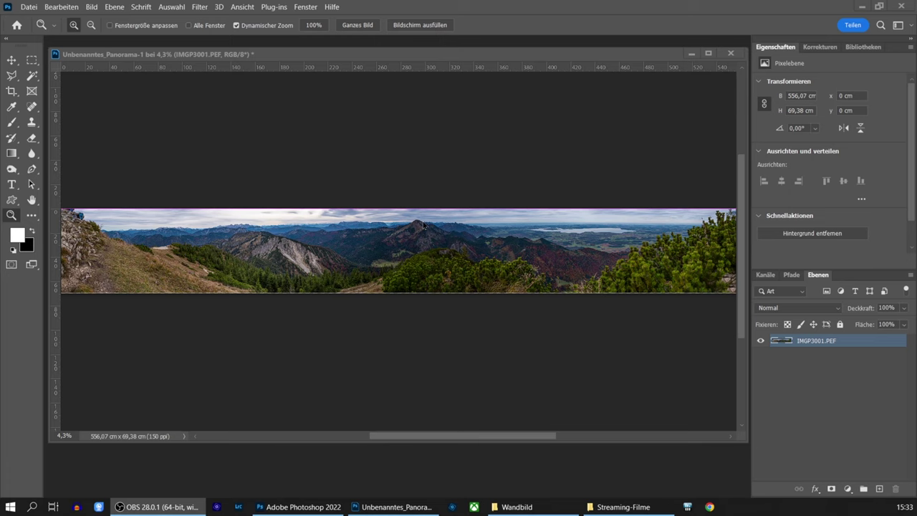
click(77, 7)
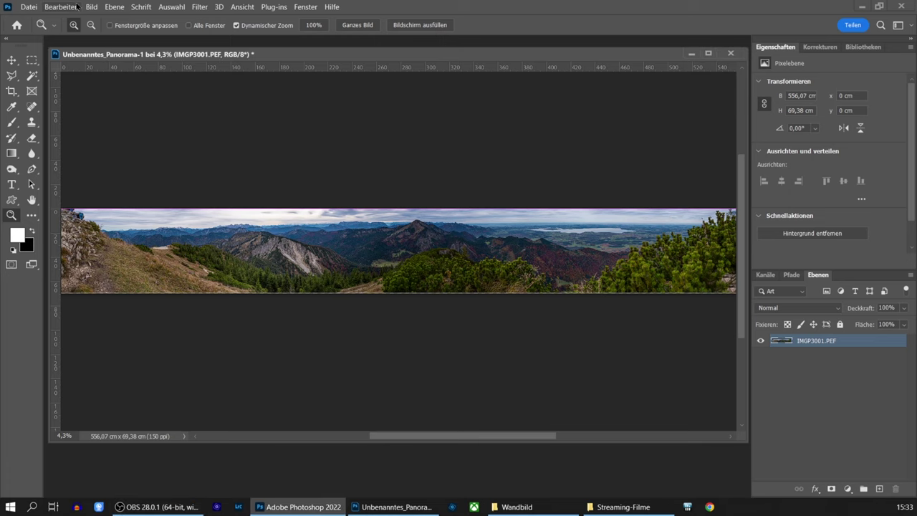
click(72, 7)
mouse_move(91, 7)
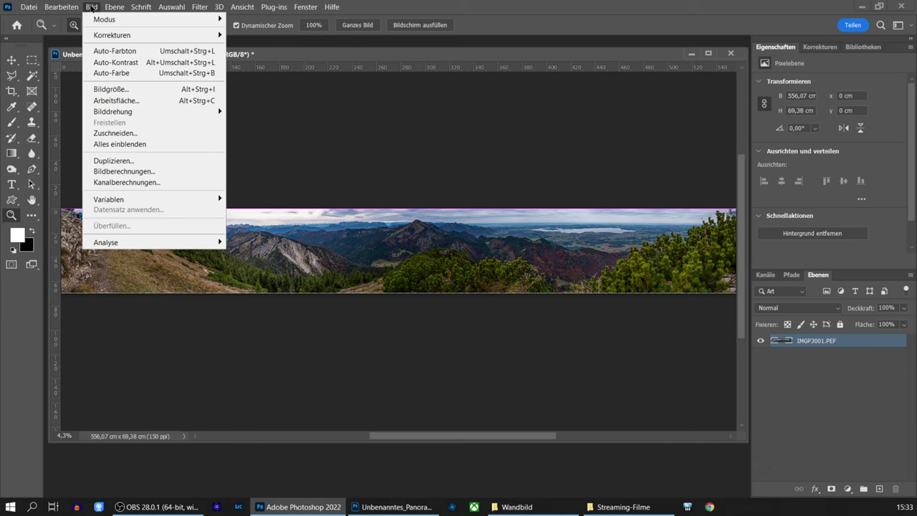
click(114, 101)
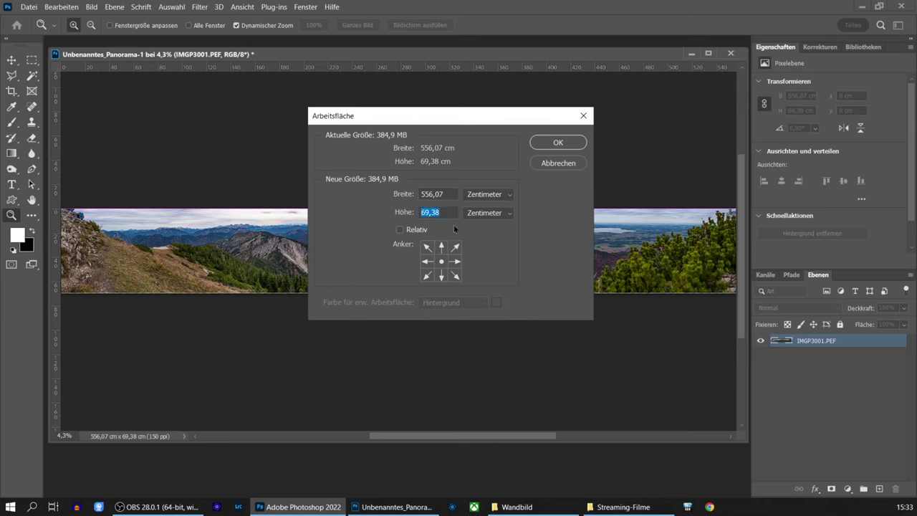
text(75)
click(571, 145)
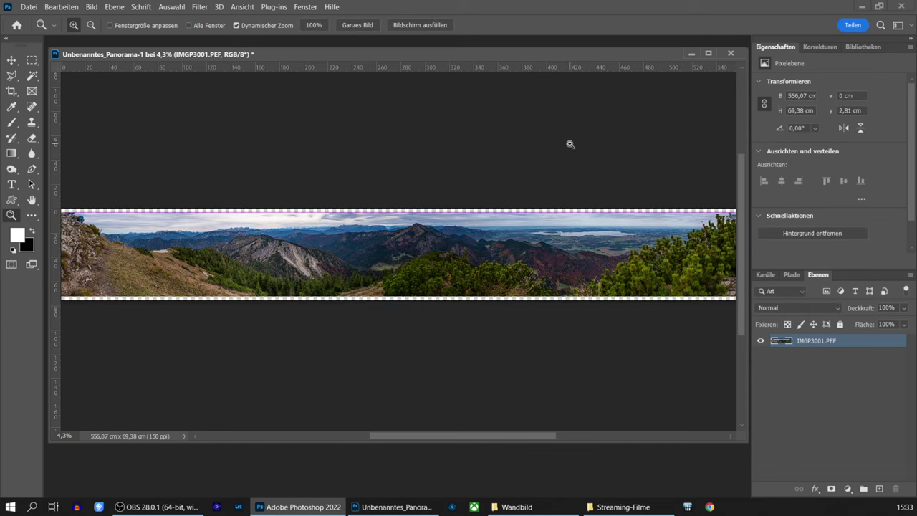
Nudge the panorama layer down, leaving a transparent strip along the top.
click(14, 61)
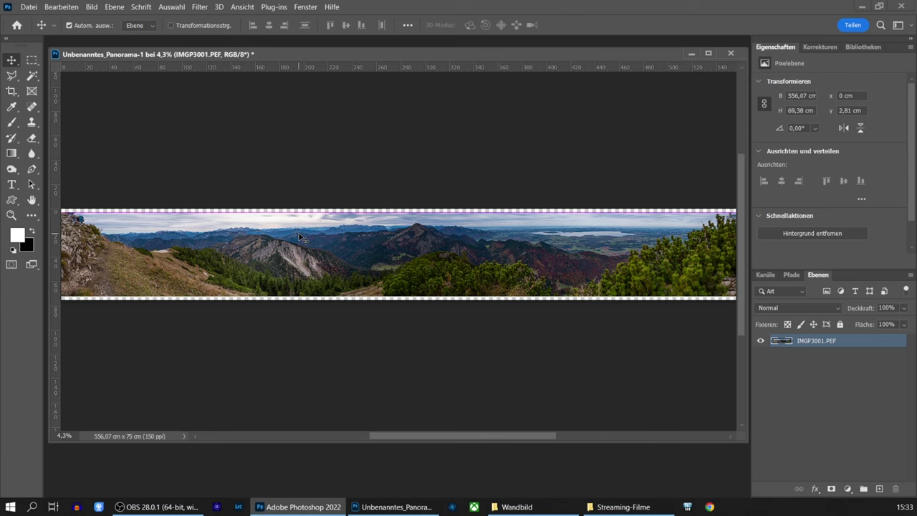
key(shift+Down)
key(shift+Down)
key(shift+Down)
key(shift+Down)
key(shift+Down)
key(shift+Down)
key(shift+Down)
key(shift+Down)
key(shift+Down)
key(shift+Down)
key(shift+Down)
key(shift+Down)
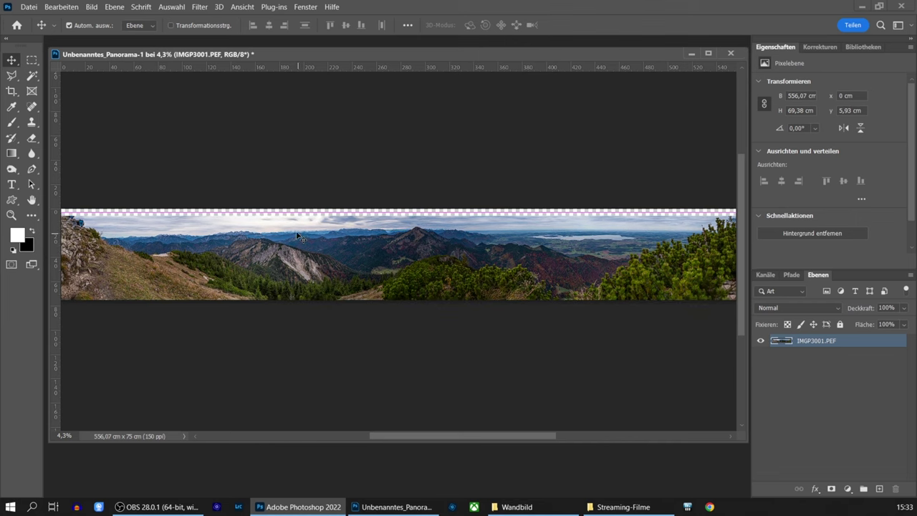
click(30, 77)
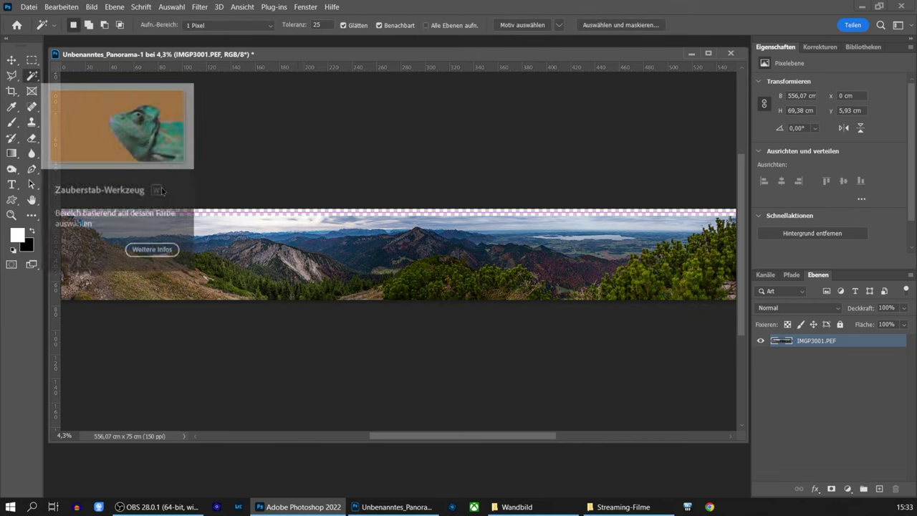
Magic-wand the transparent top strip, expand it 2 px and Content-Aware fill it.
click(231, 212)
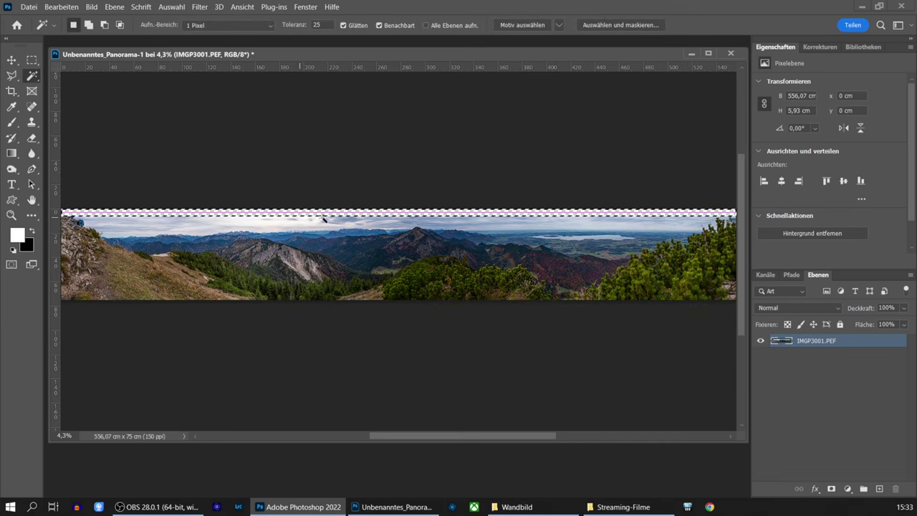
click(172, 7)
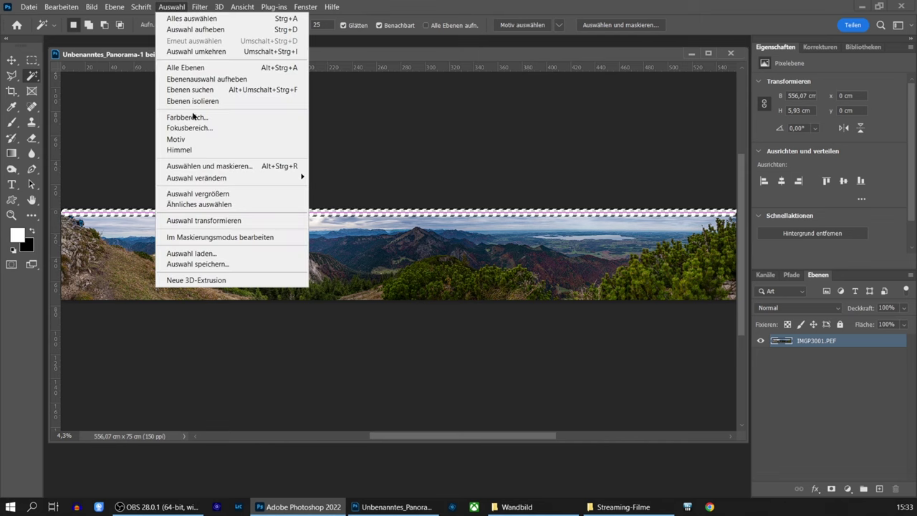
mouse_move(196, 178)
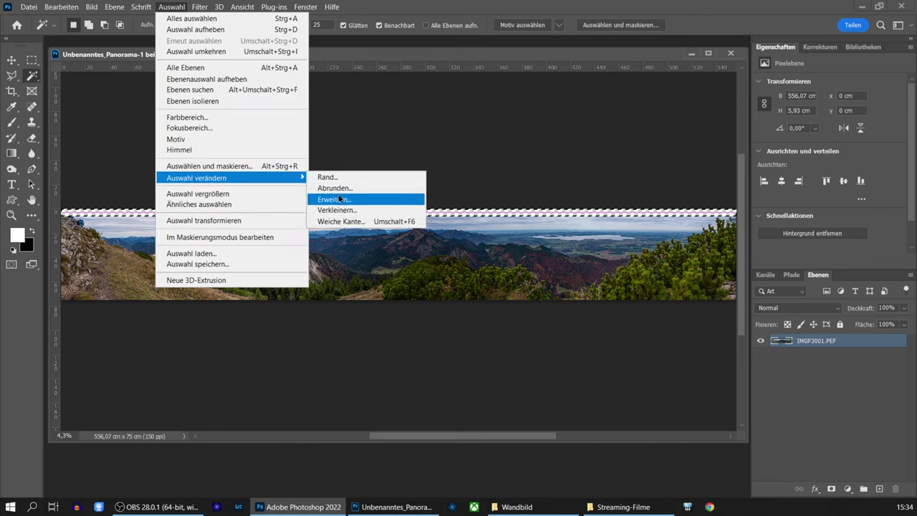
click(340, 199)
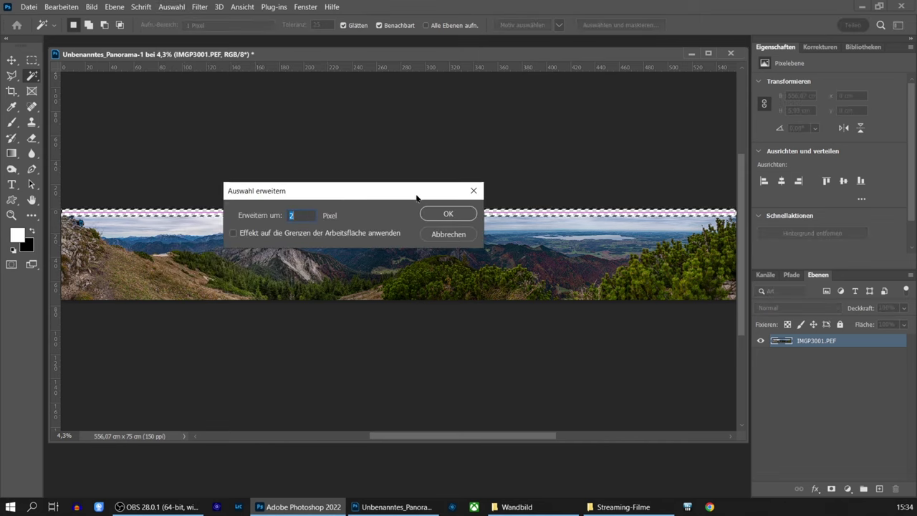
click(448, 214)
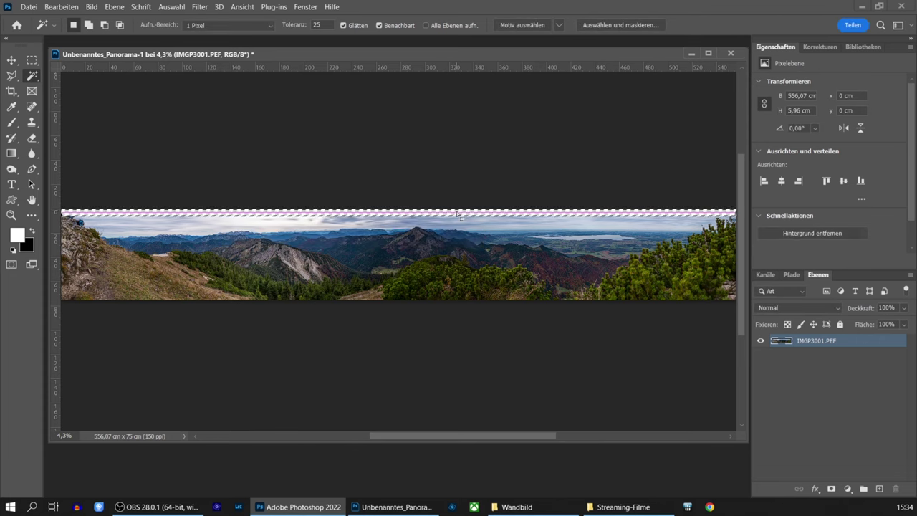
click(62, 9)
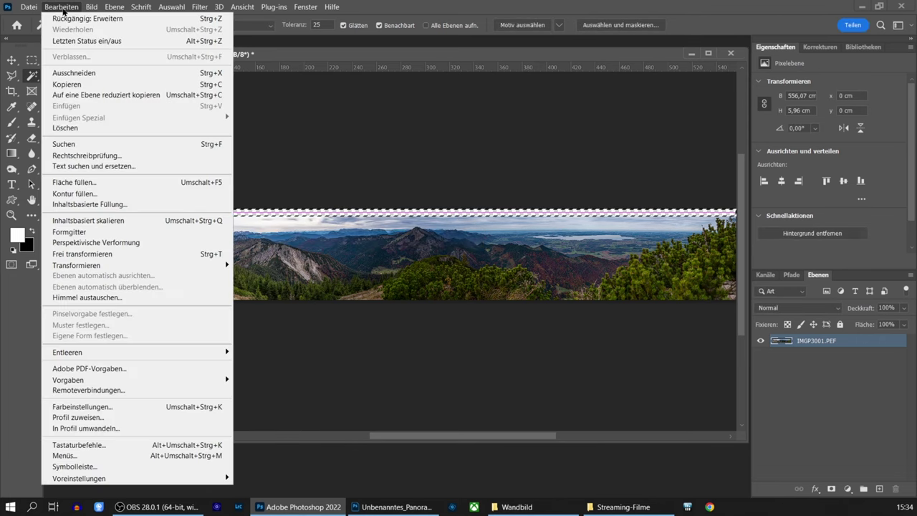
click(78, 182)
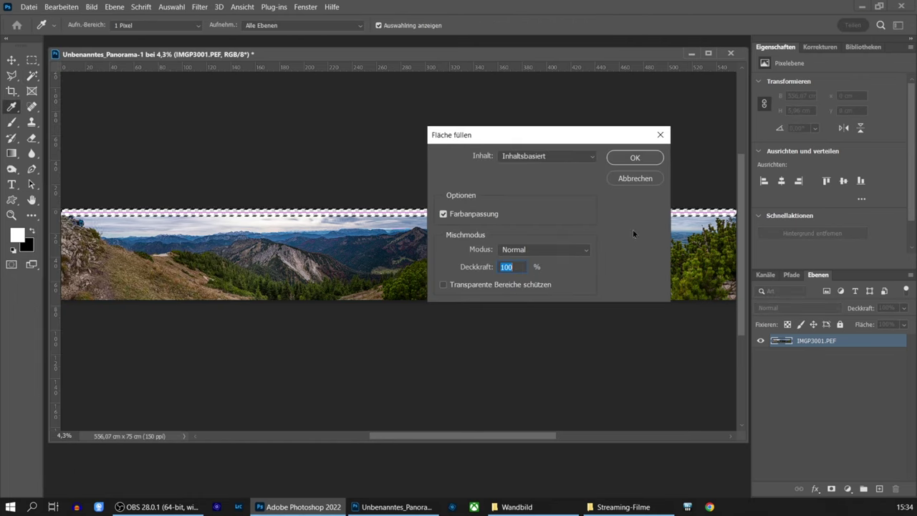
click(641, 157)
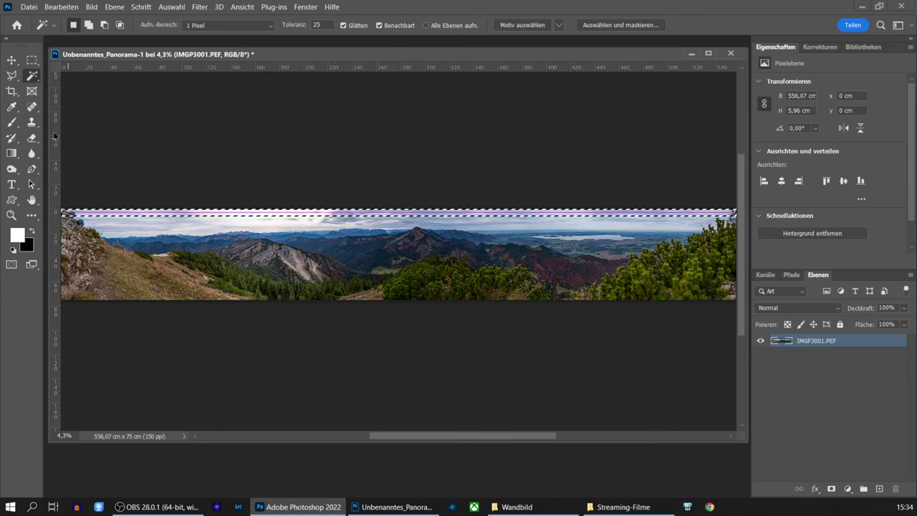
Shrink the selection 50 px, feather it 50 px, and Content-Aware fill it.
click(167, 8)
mouse_move(196, 177)
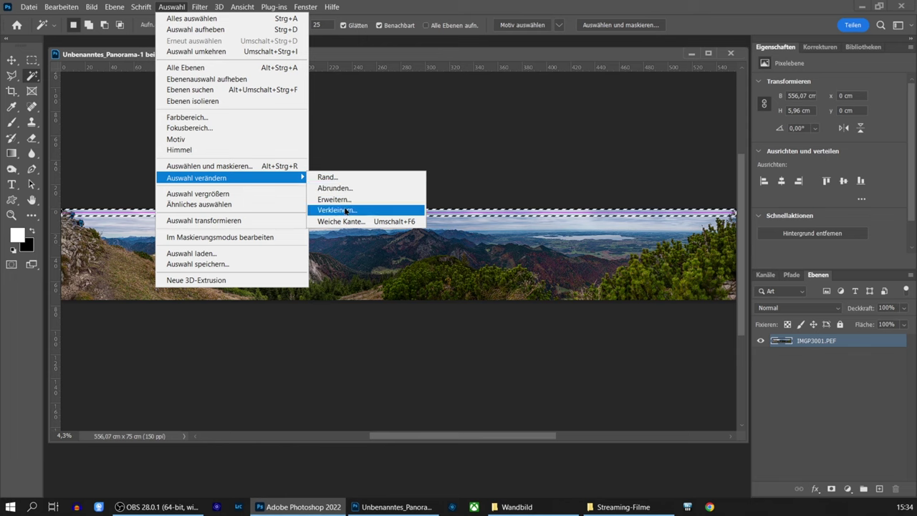
click(337, 210)
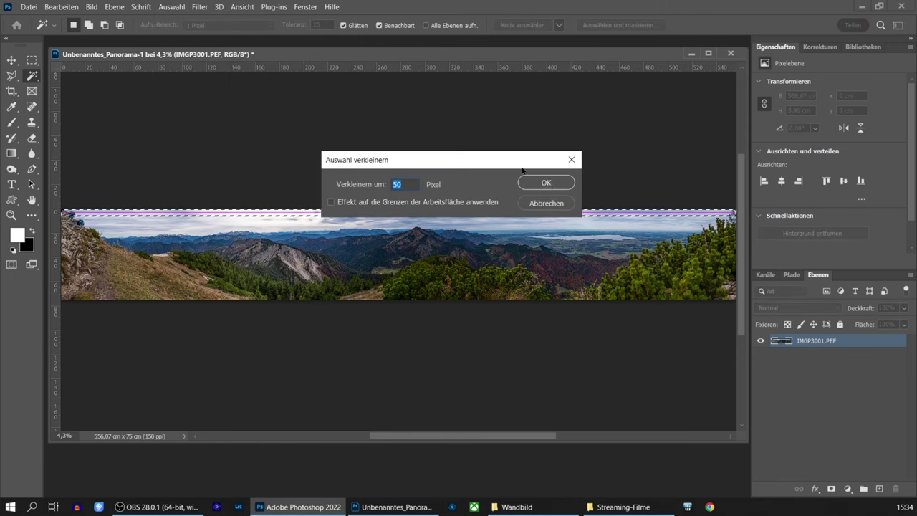
click(549, 180)
click(171, 7)
mouse_move(197, 178)
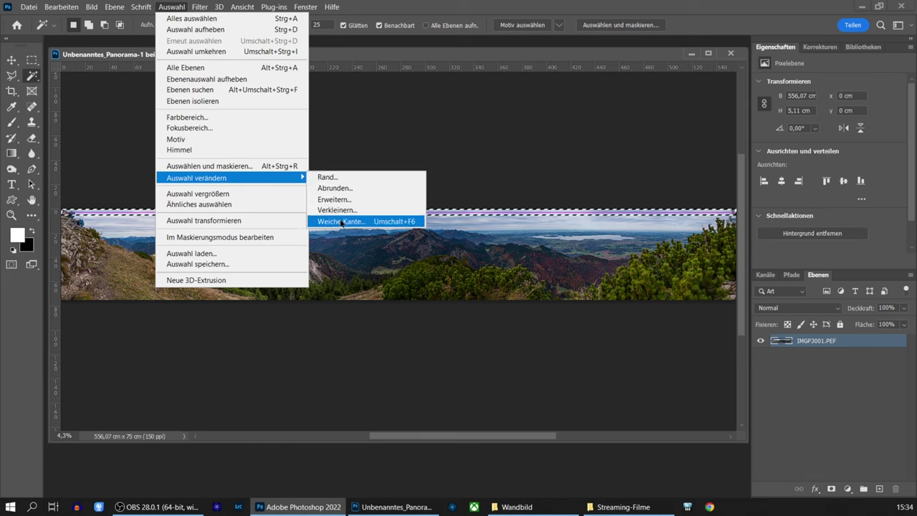
click(341, 222)
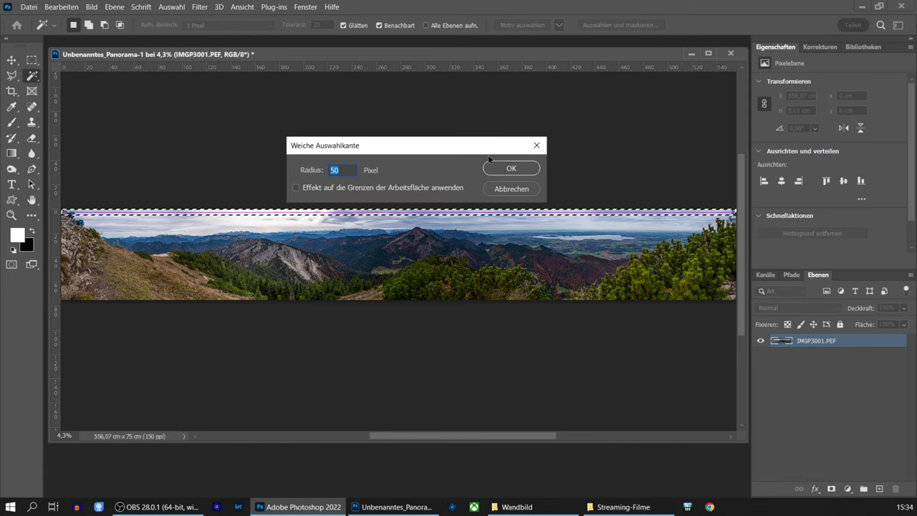
click(503, 169)
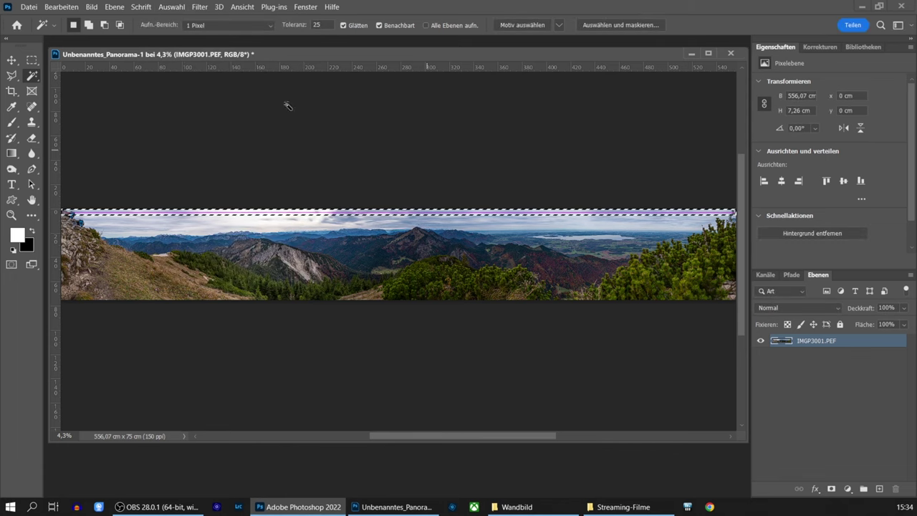
click(69, 8)
click(74, 182)
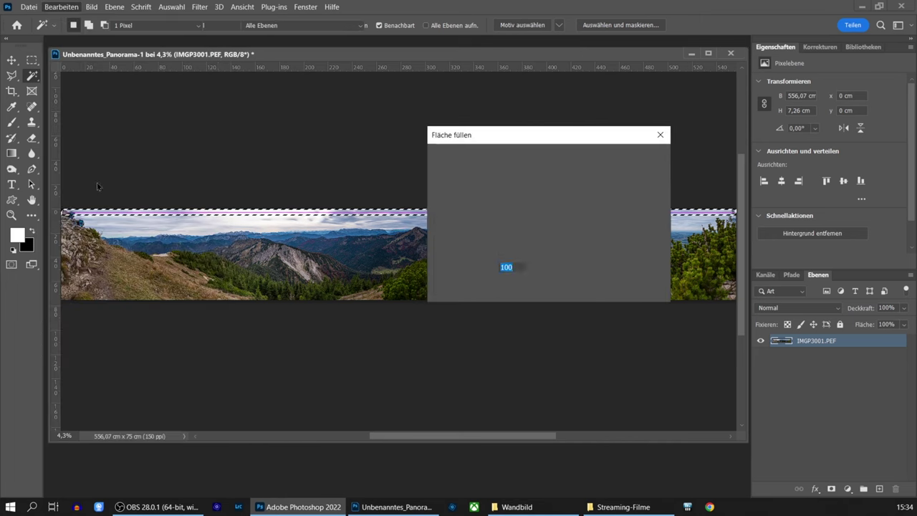
click(634, 157)
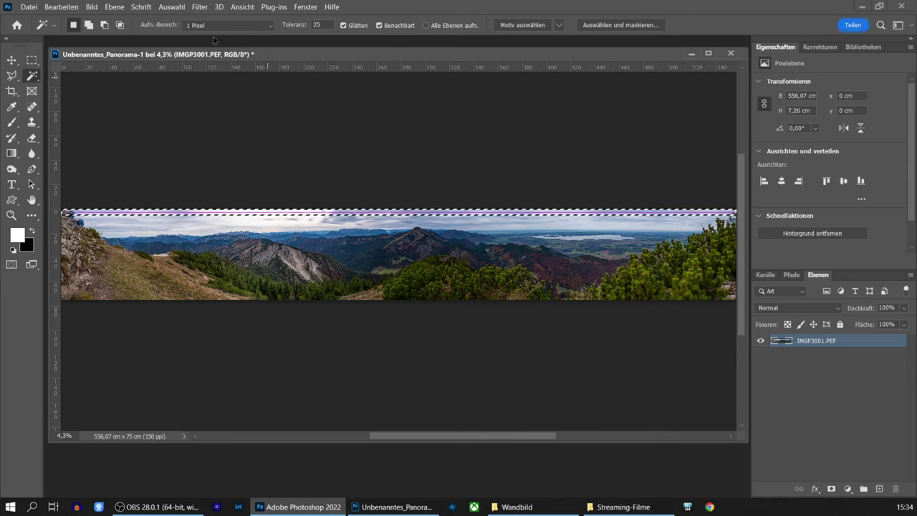
Shrink and feather the selection by another 50 px each, then zoom in.
click(166, 7)
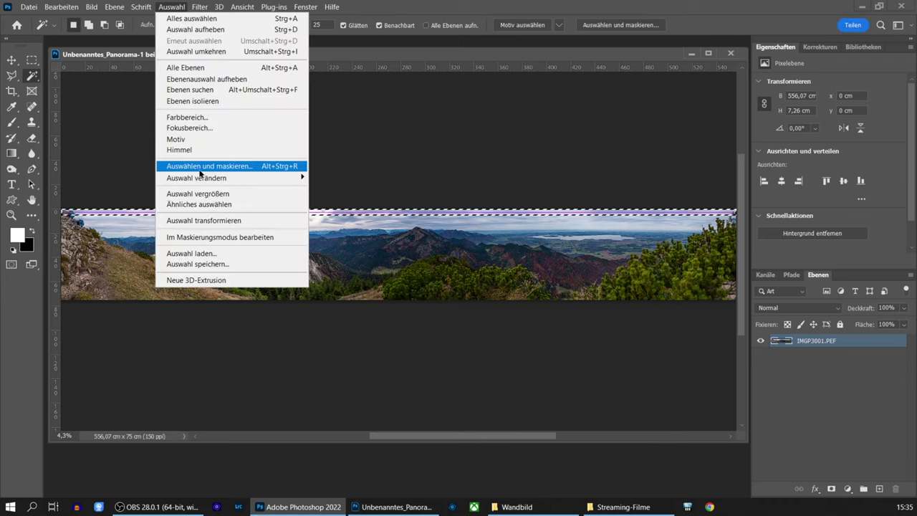
mouse_move(196, 178)
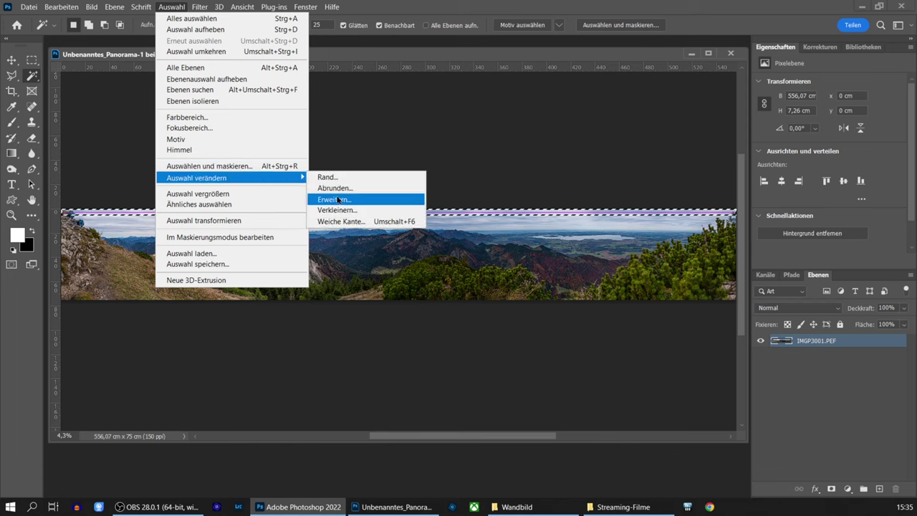
click(341, 200)
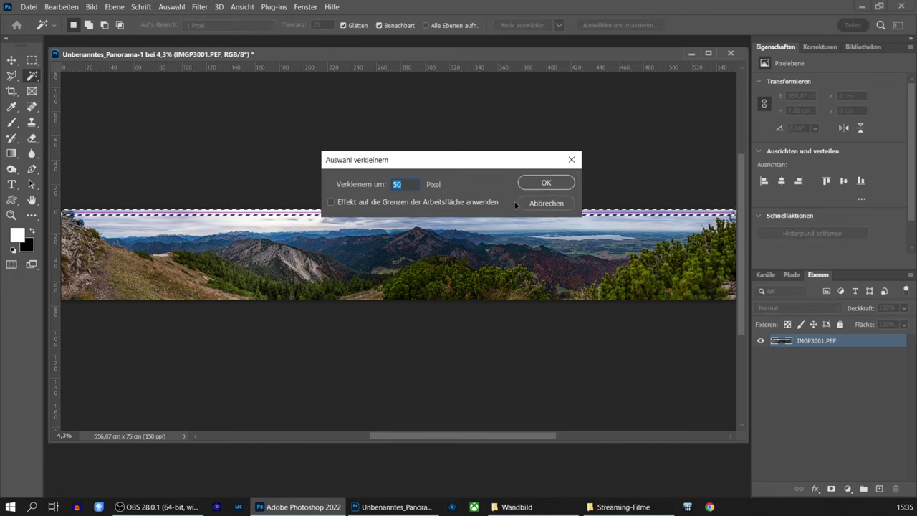
click(547, 182)
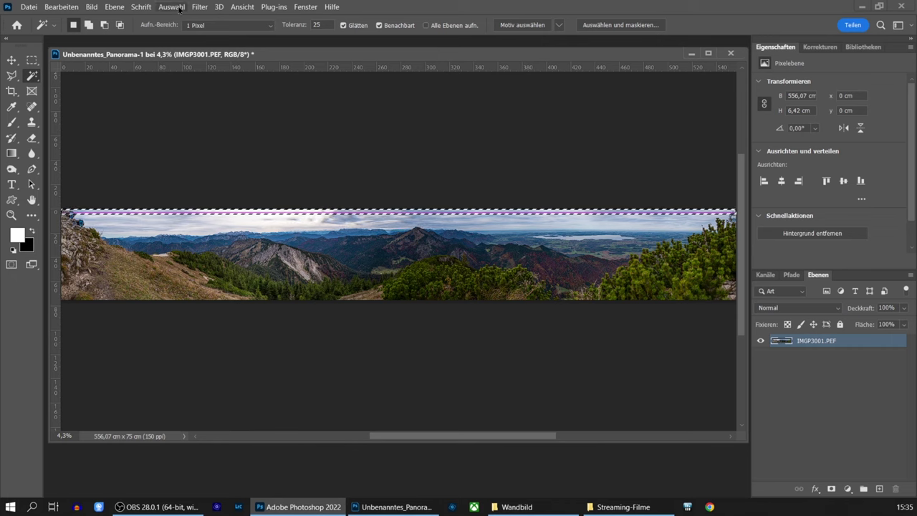
click(172, 7)
click(351, 222)
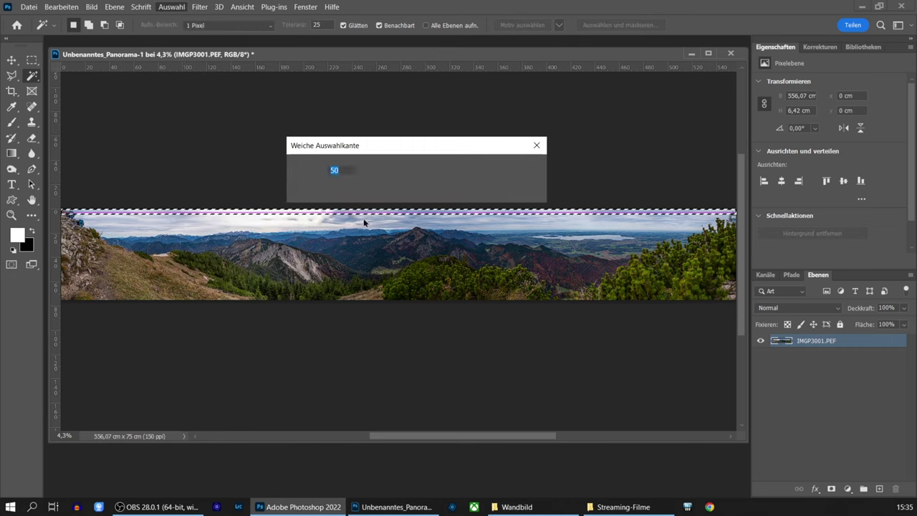
click(514, 169)
key(z)
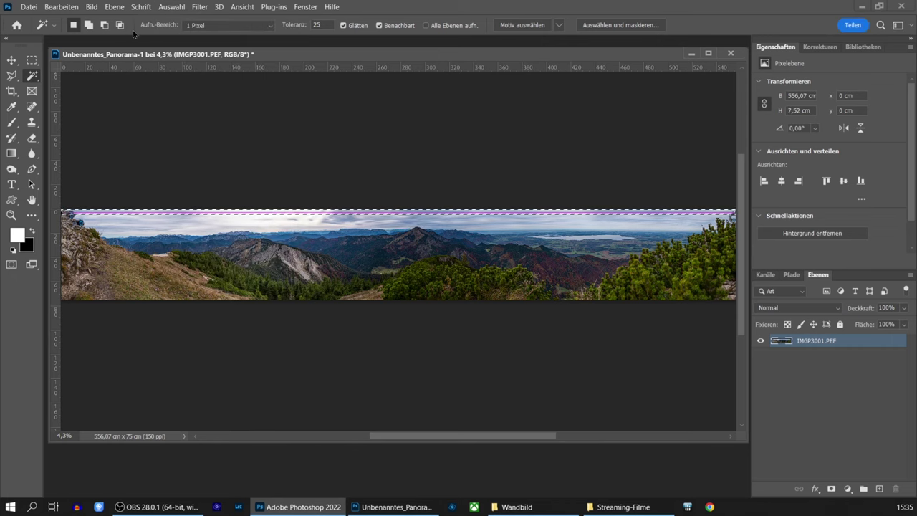
click(72, 216)
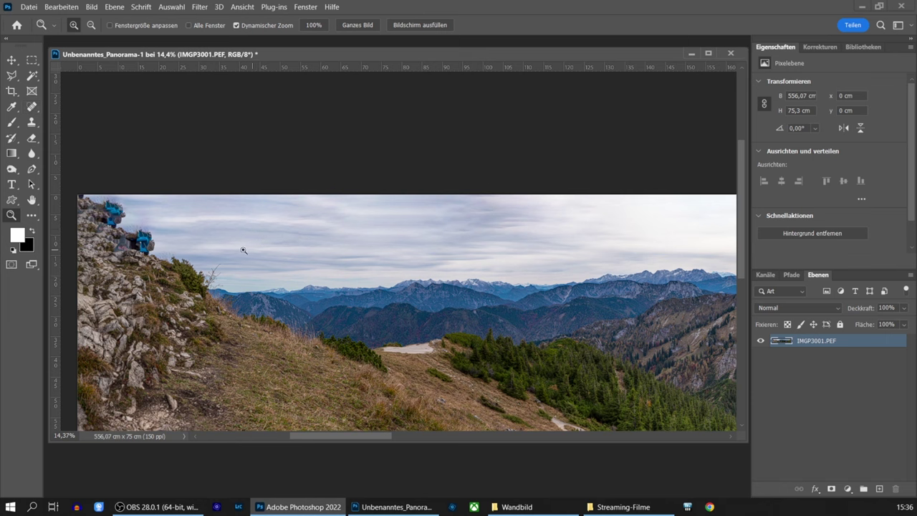
Set the Spot Healing Brush to 929 px and heal the upper-sky streaks and dark patch.
click(36, 108)
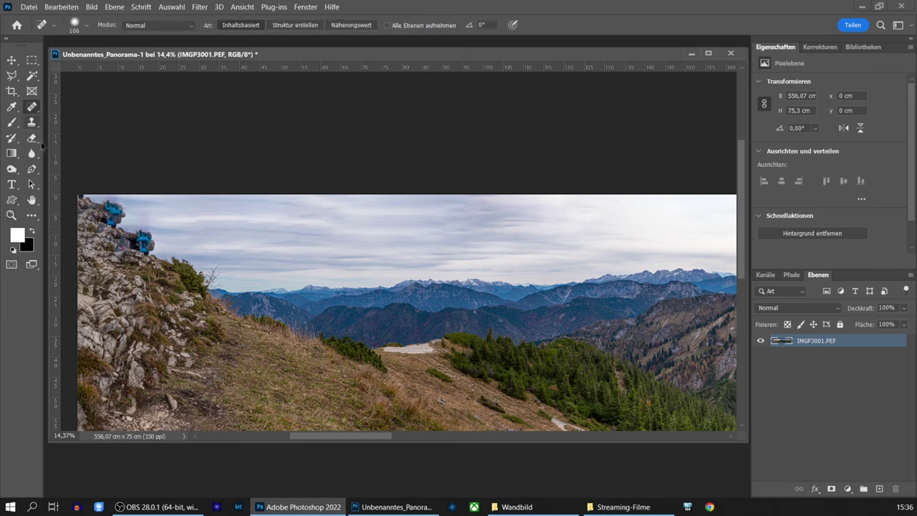
alt+right_click(228, 227)
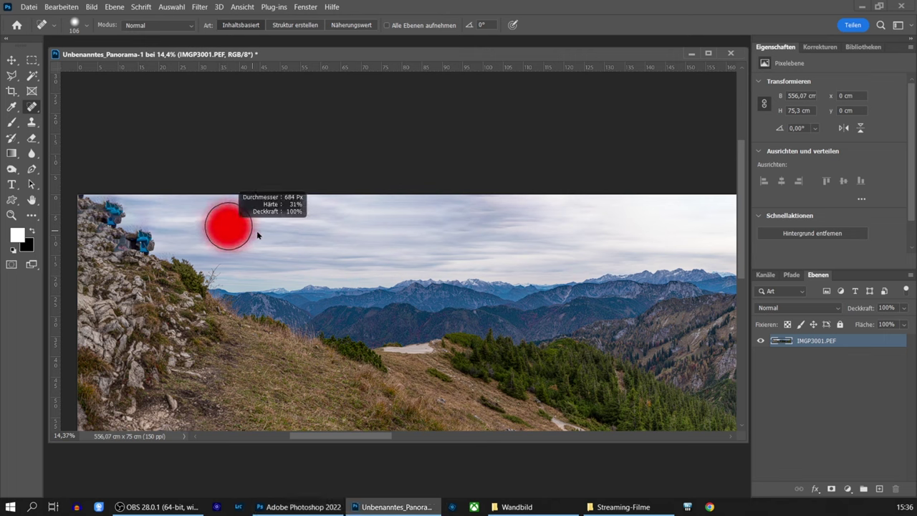
drag(249, 234, 323, 230)
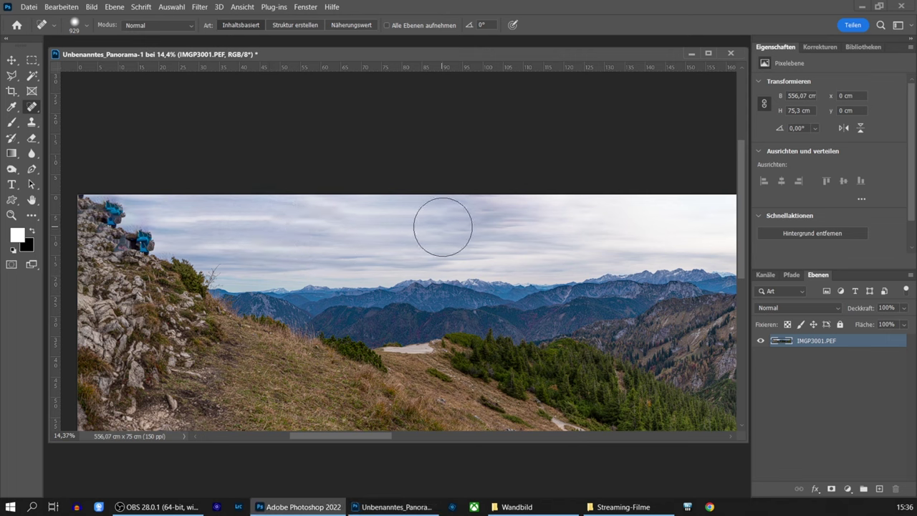
drag(442, 227, 444, 226)
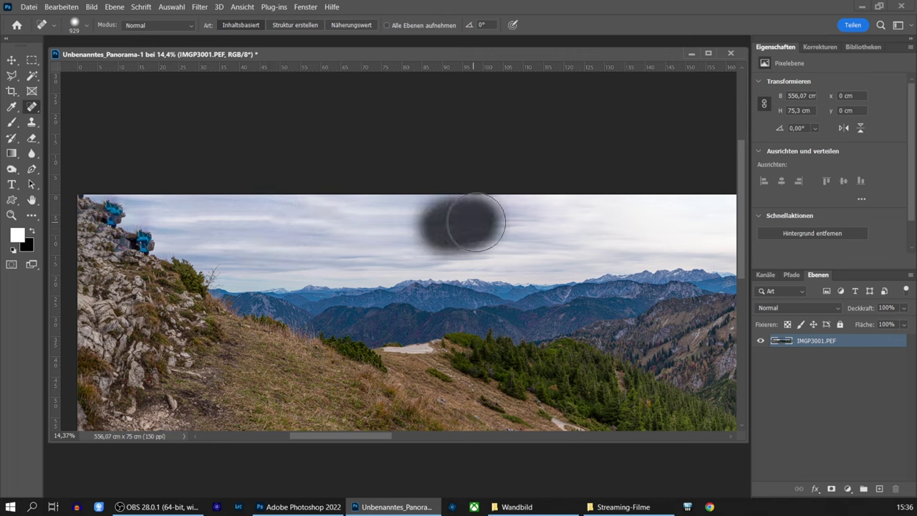
click(387, 219)
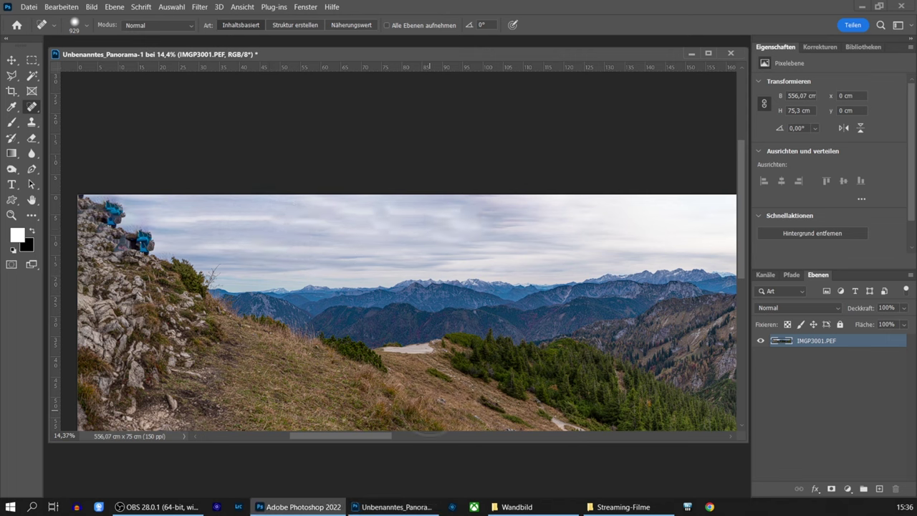
drag(367, 221, 461, 225)
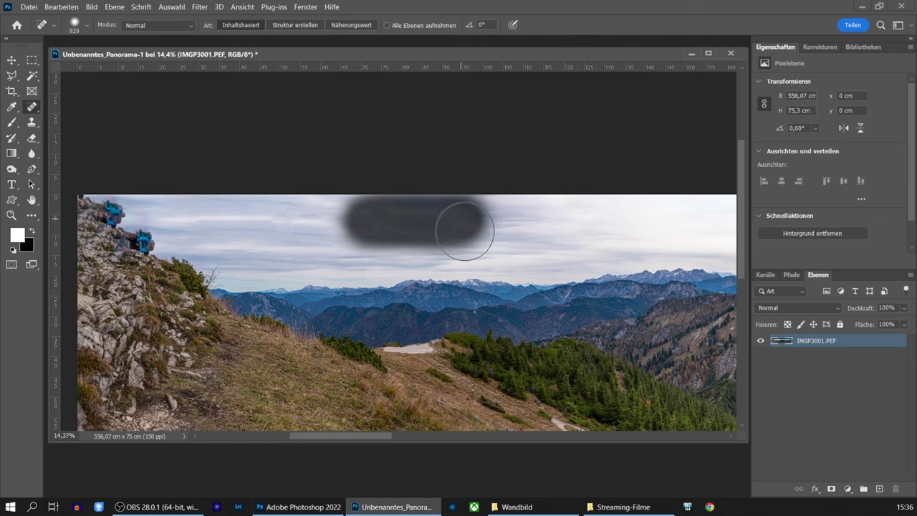
Remove the small dark clouds and blotches across the upper sky.
drag(351, 437, 414, 438)
click(348, 228)
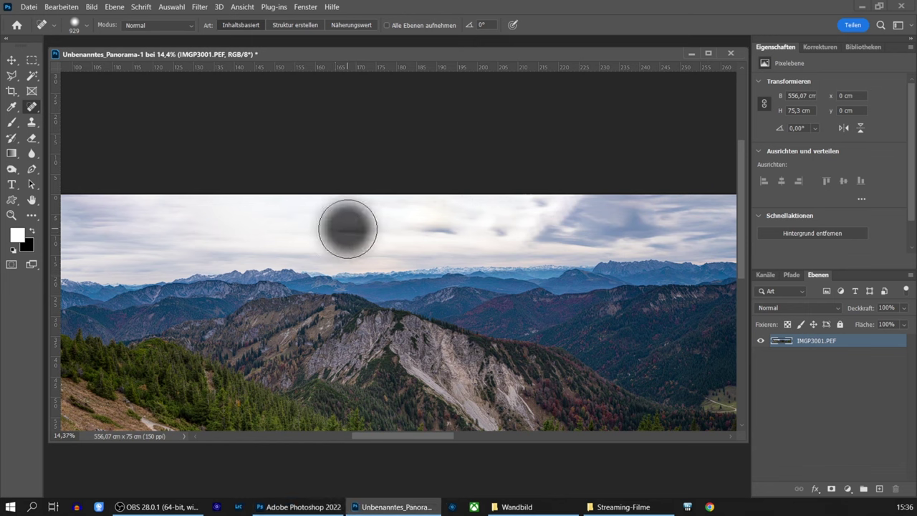
click(442, 230)
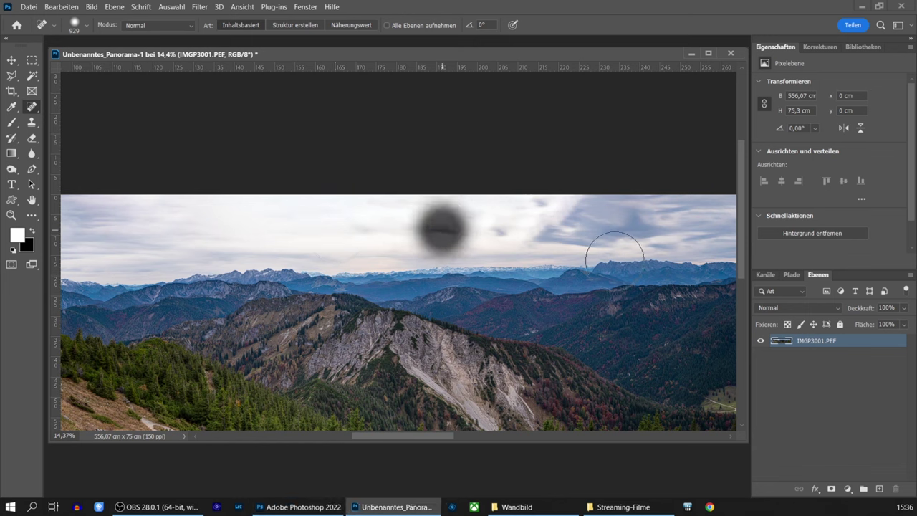
click(575, 215)
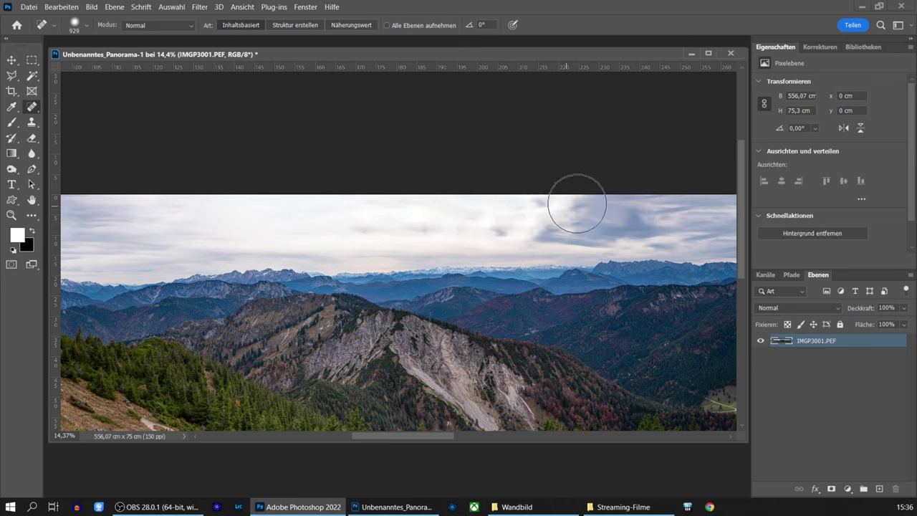
click(530, 226)
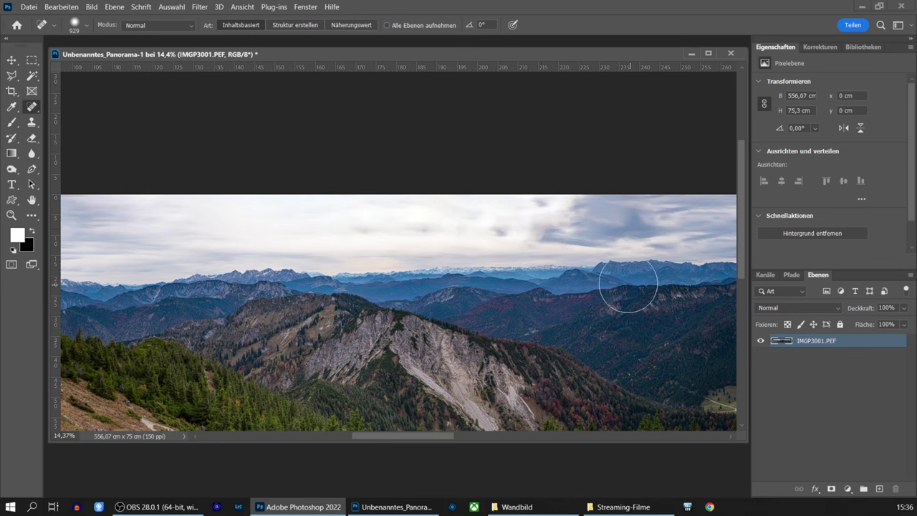
click(503, 227)
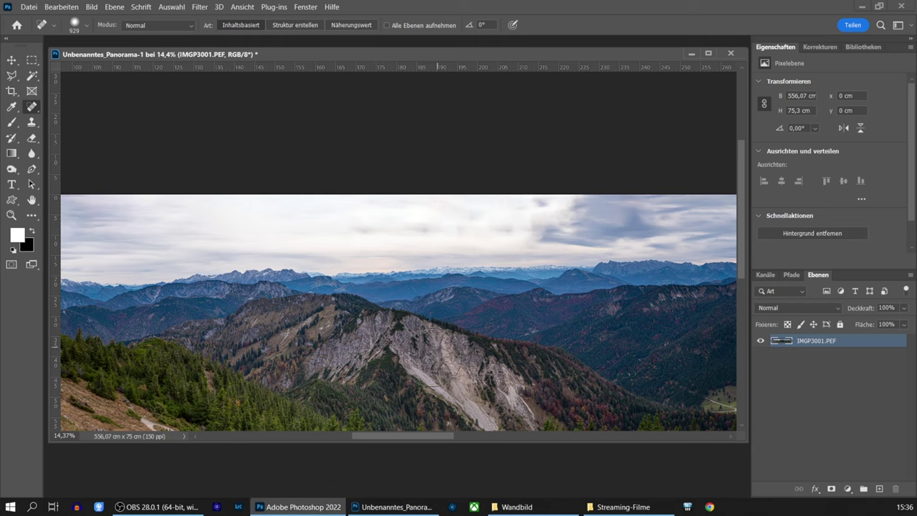
drag(402, 441, 443, 432)
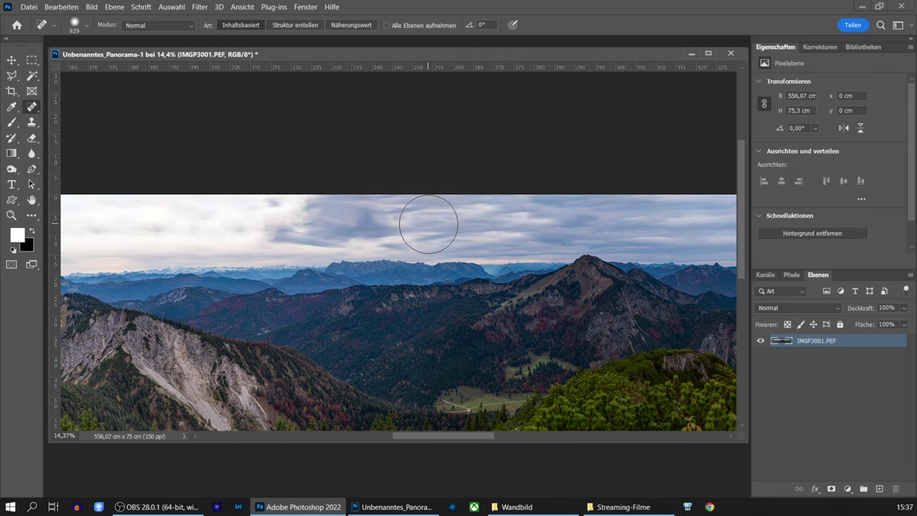
Shrink the healing brush and heal spots in the sky moving rightward.
drag(429, 224, 411, 230)
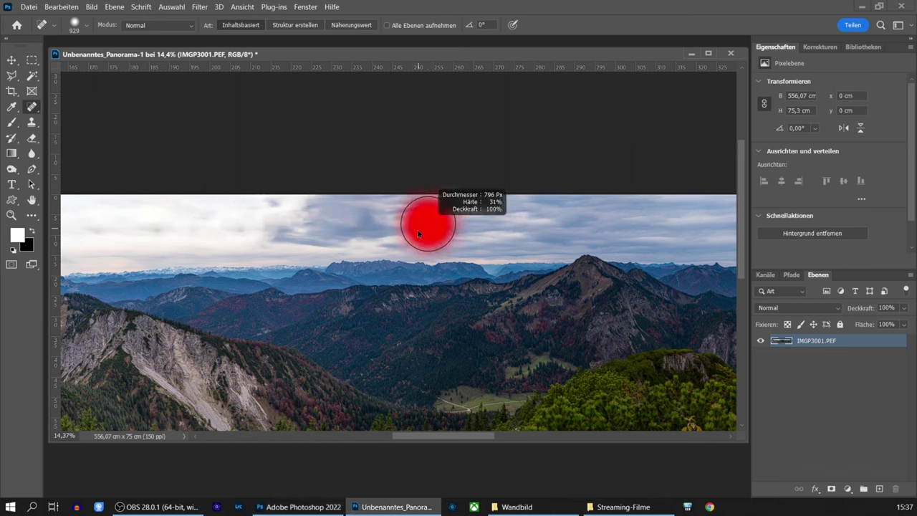
click(395, 208)
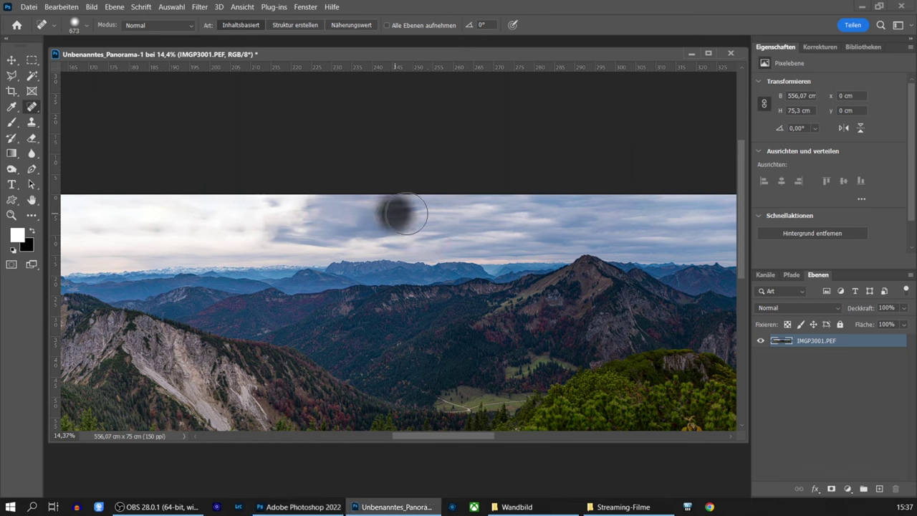
drag(410, 211, 410, 213)
click(427, 228)
click(548, 221)
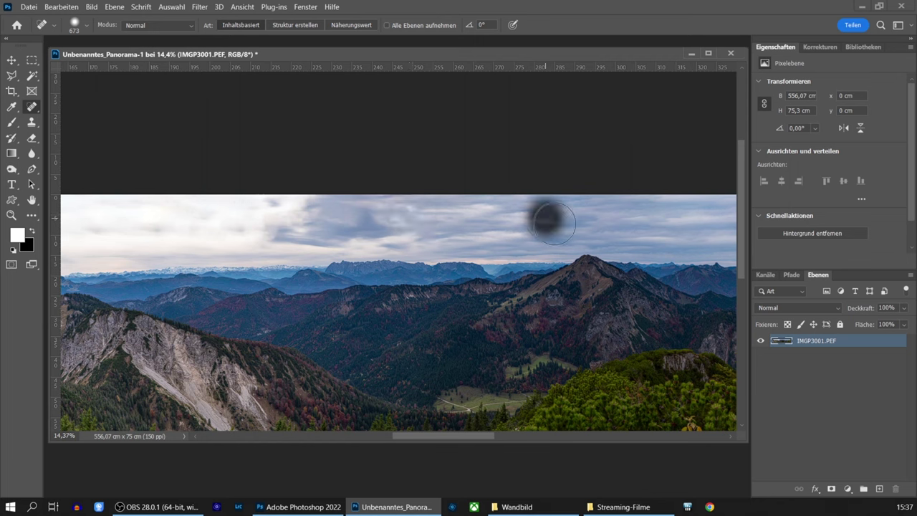
click(598, 220)
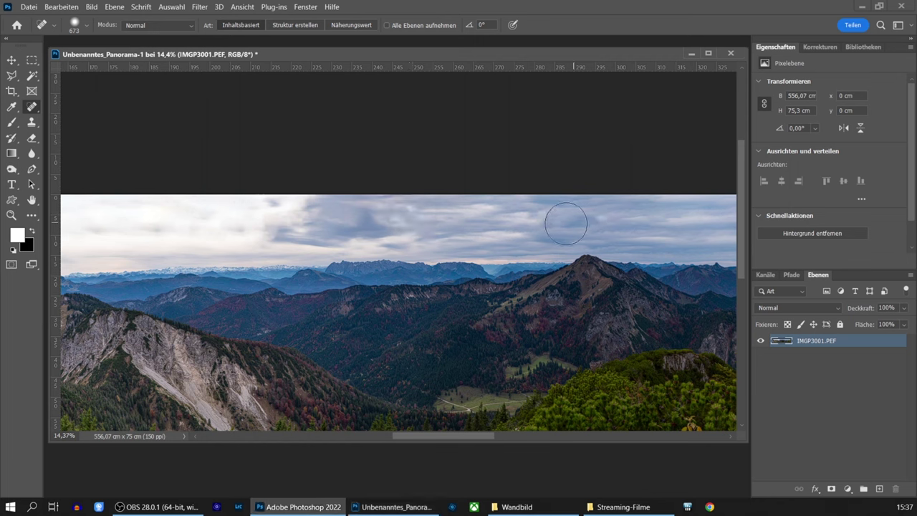
Heal more sky spots above the peak and a streak on the right.
drag(476, 439, 513, 438)
click(417, 219)
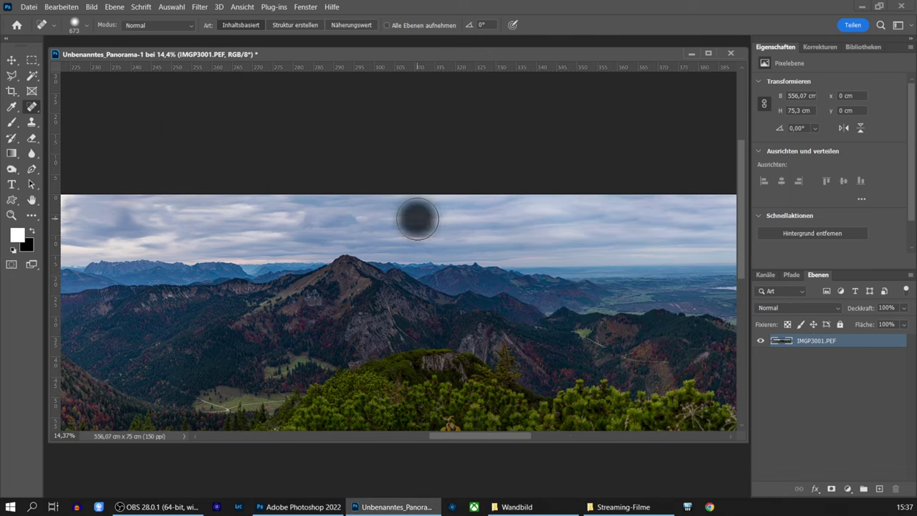
click(525, 221)
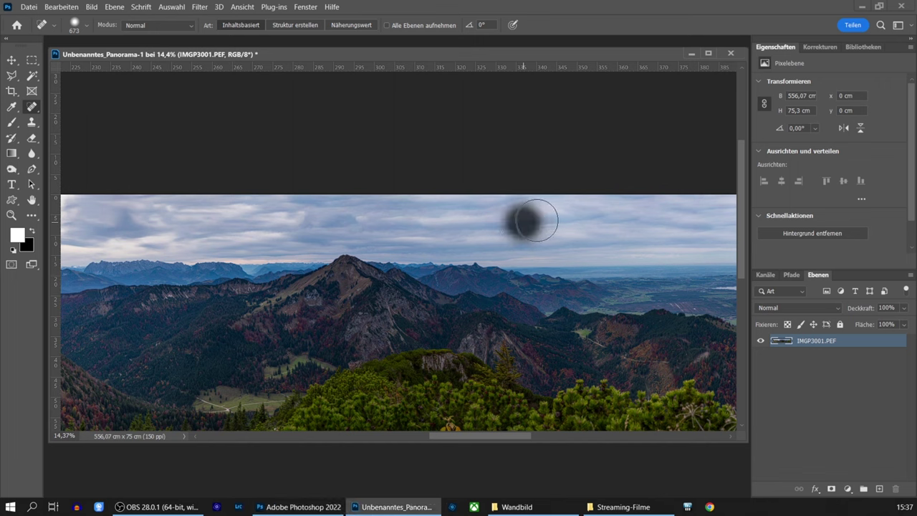
click(575, 218)
drag(517, 223, 609, 220)
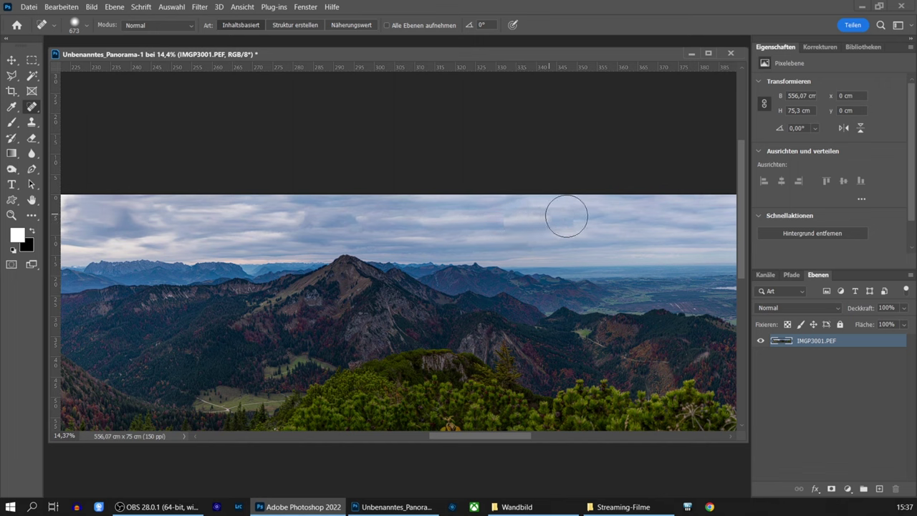
drag(573, 219, 529, 227)
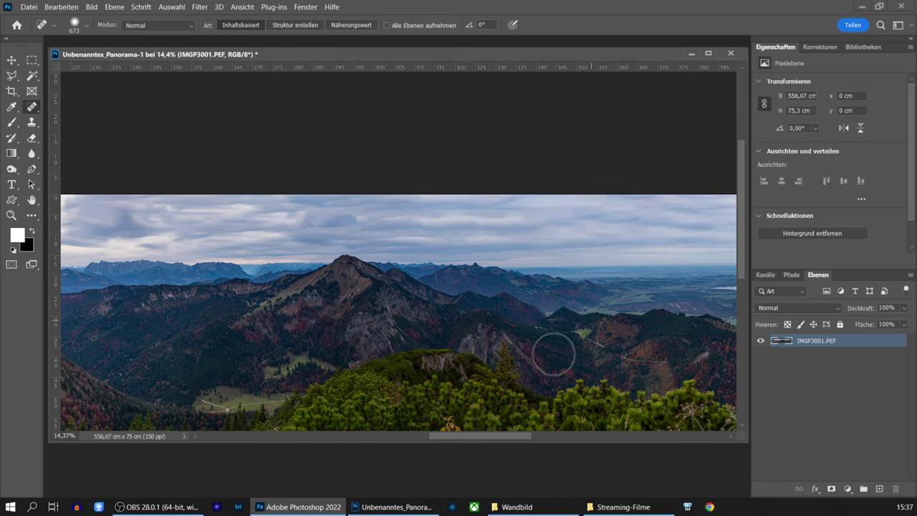
Heal bands of sky from above the hills to the right edge.
drag(502, 435, 526, 434)
drag(438, 218, 528, 223)
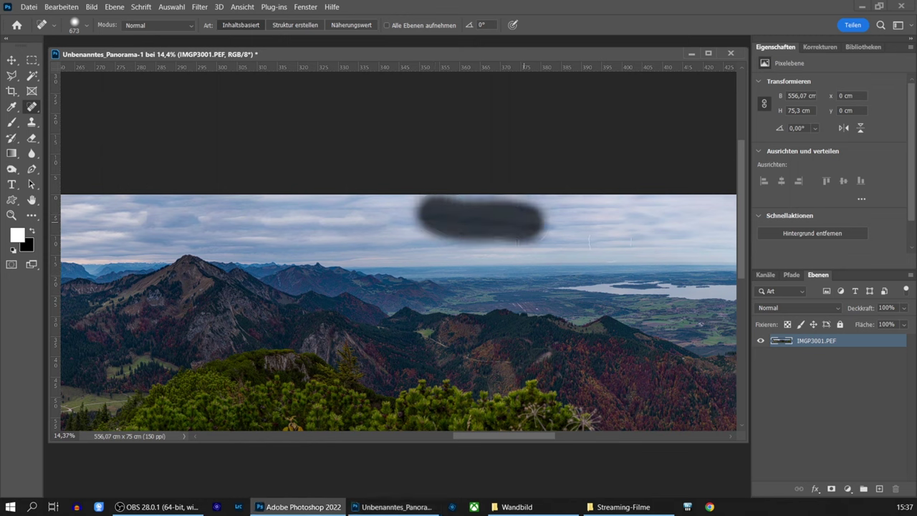
drag(601, 218, 632, 219)
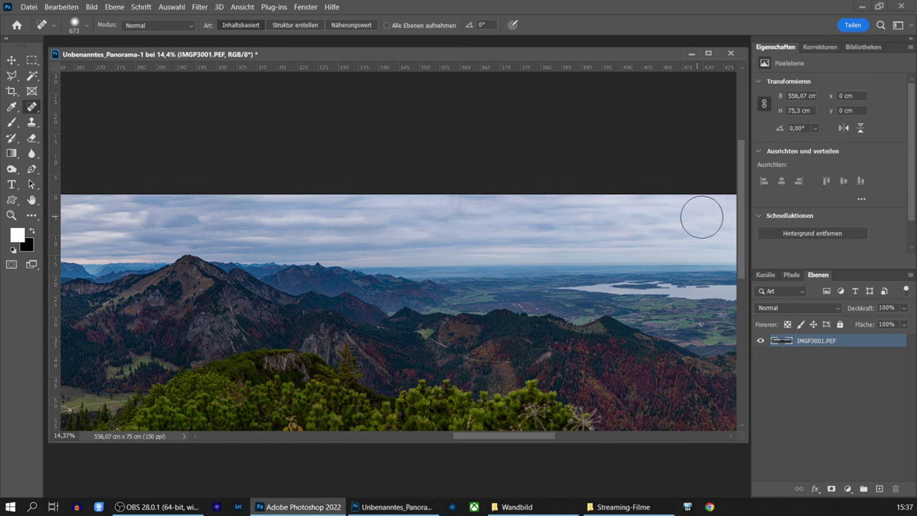
drag(701, 217, 480, 216)
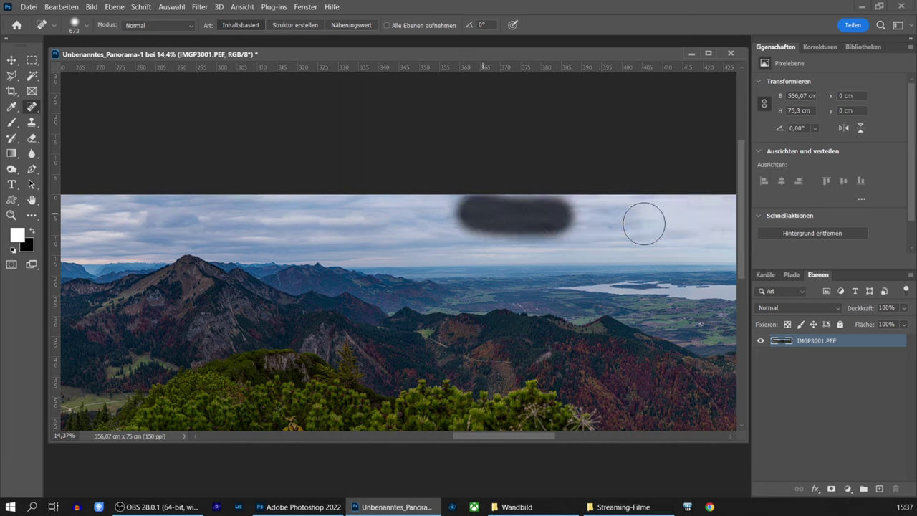
click(643, 223)
drag(583, 221, 717, 214)
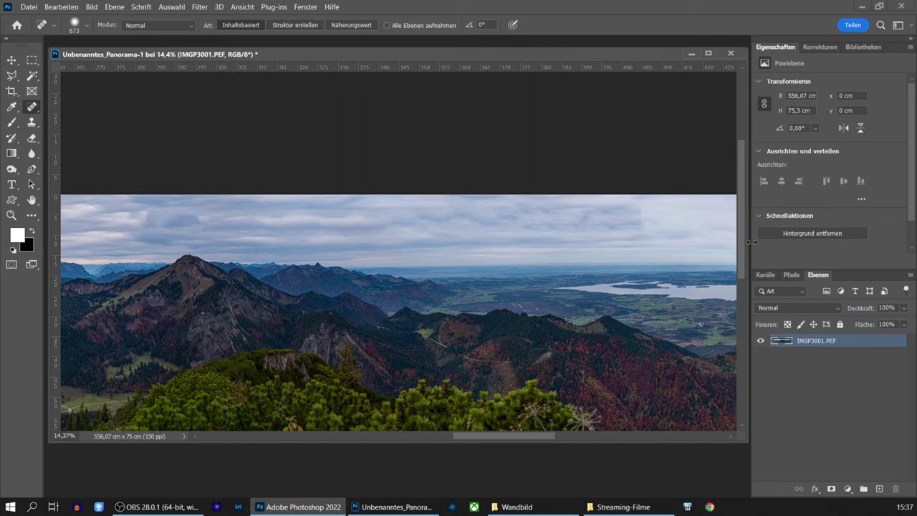
Clone Stamp cloud texture over the lighter upper-right sky.
click(31, 123)
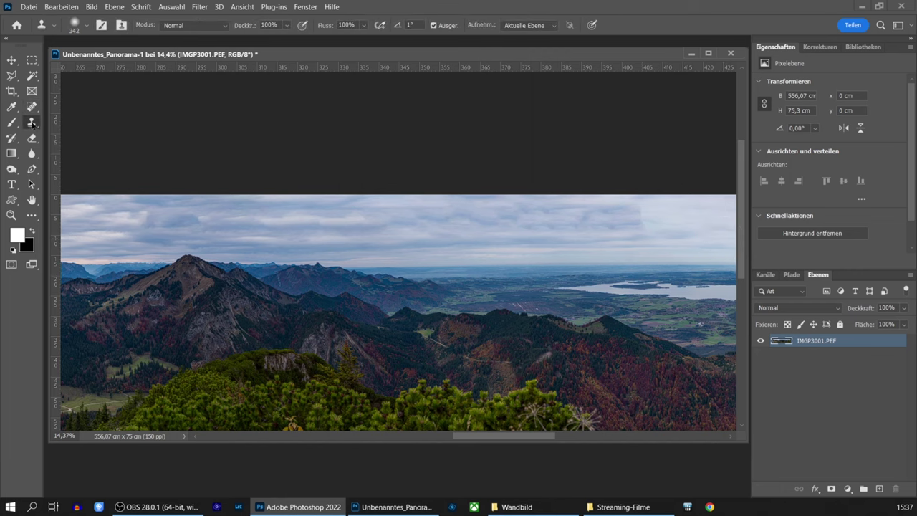
alt+right_click(415, 226)
drag(624, 215, 700, 229)
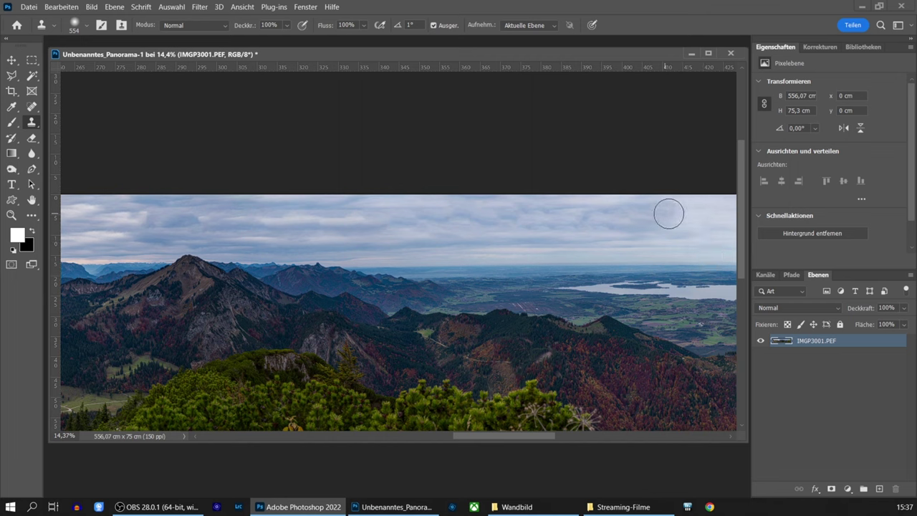
Spot-heal the sky patches above the lake to blend them in.
click(32, 108)
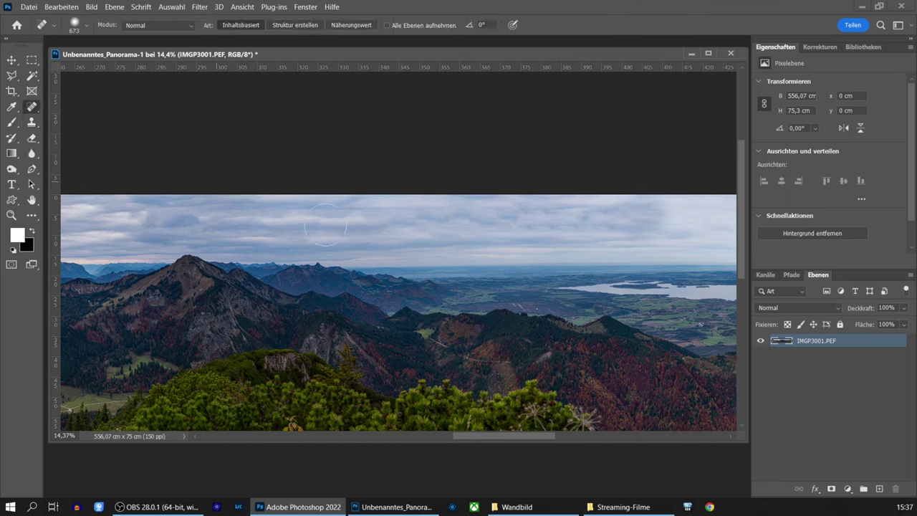
drag(497, 230, 520, 222)
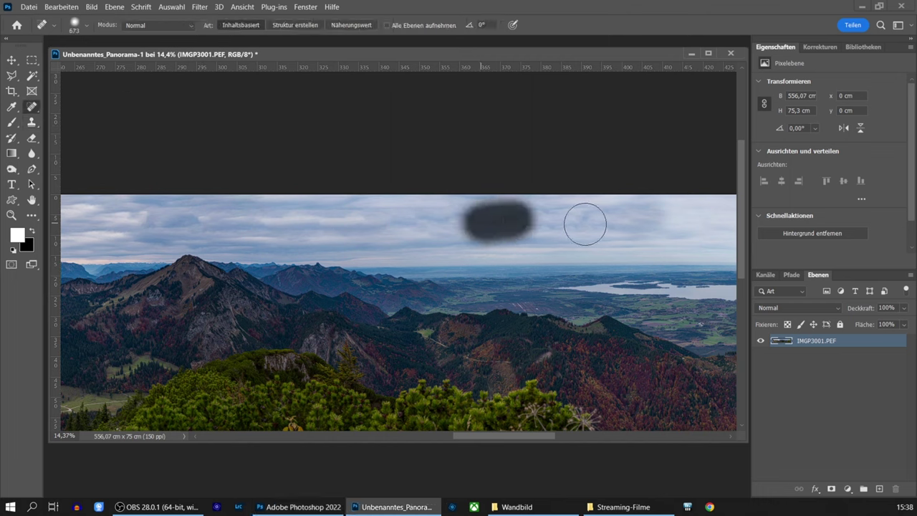
mouse_move(586, 222)
mouse_down()
mouse_move(687, 220)
mouse_move(500, 220)
mouse_move(560, 226)
mouse_up()
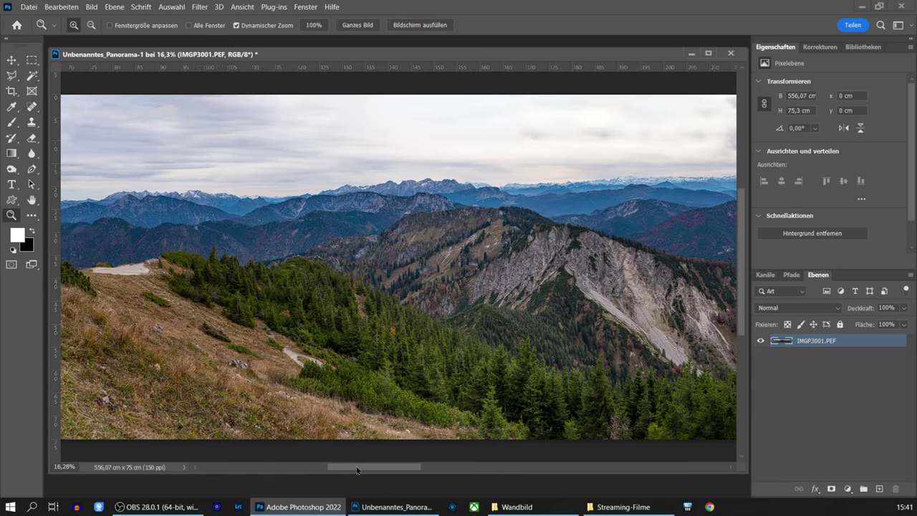
Set a cloud area as the 60% Clone Stamp source, undoing one misplaced stroke.
drag(360, 471, 332, 460)
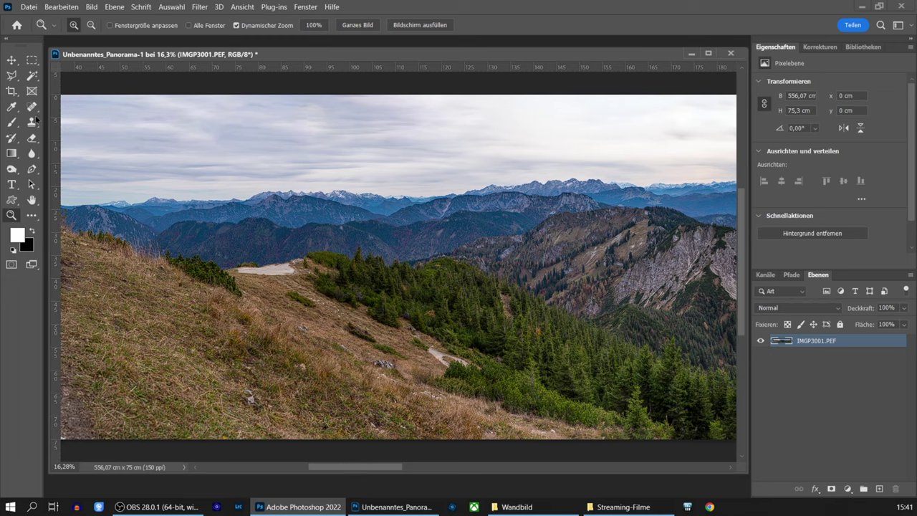
click(33, 122)
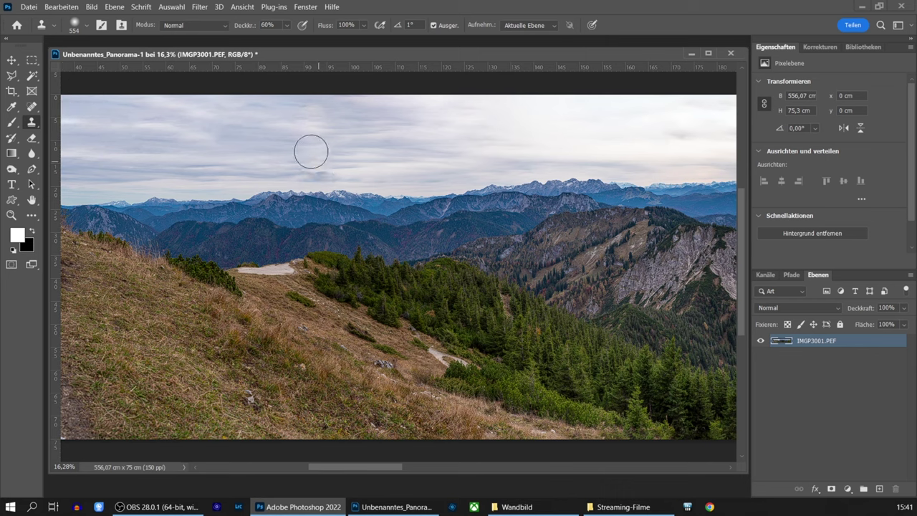
alt+click(261, 156)
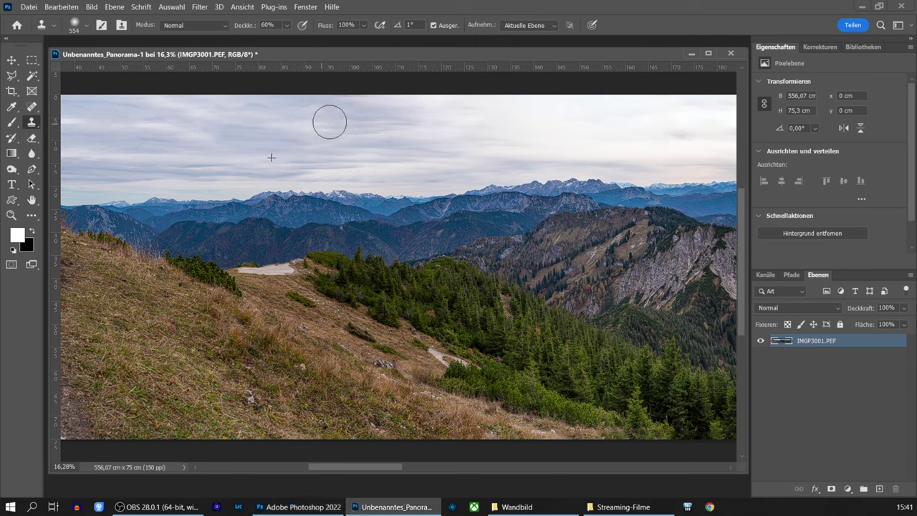
click(412, 199)
key(ctrl+z)
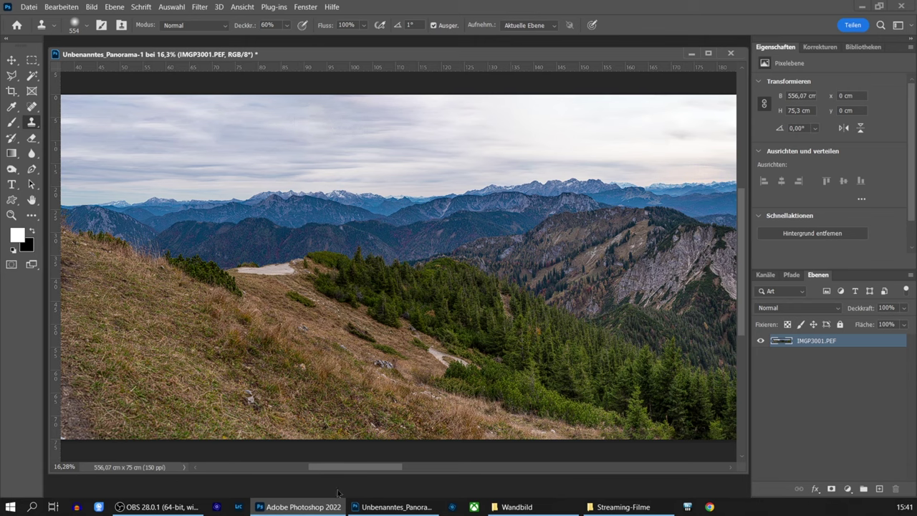
drag(355, 467, 389, 468)
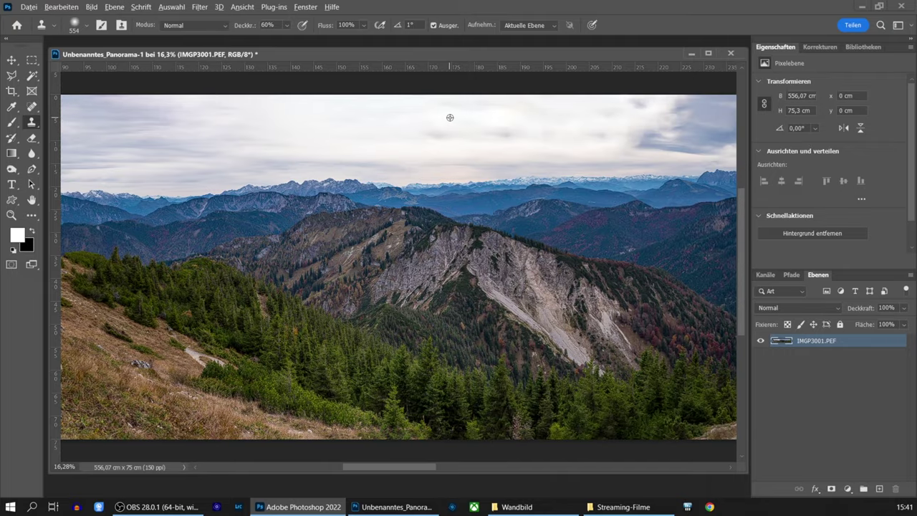
Clone cloud texture over the uneven sky, including above the lake.
drag(605, 135, 658, 173)
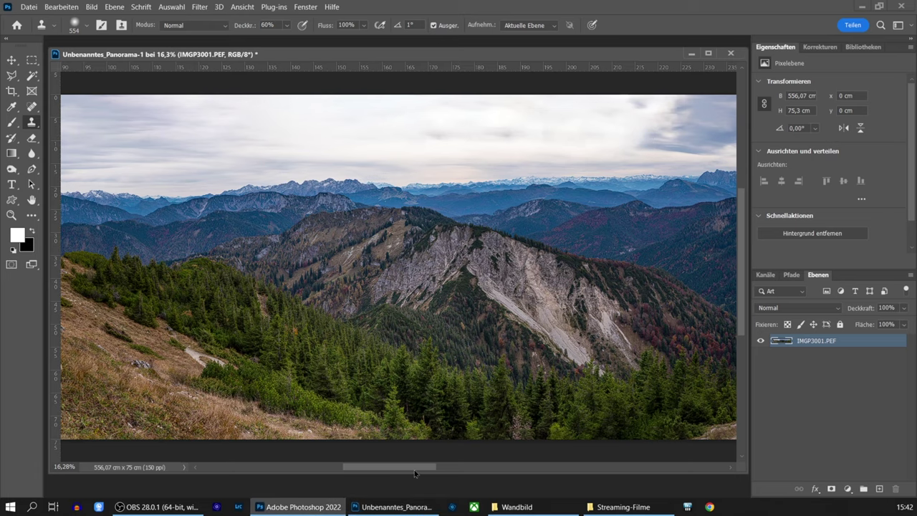
drag(414, 470, 436, 470)
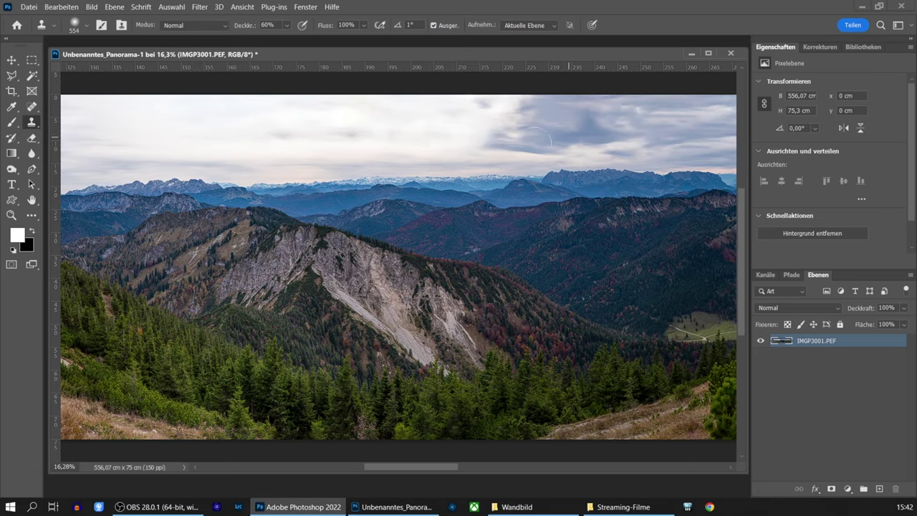
drag(534, 140, 488, 139)
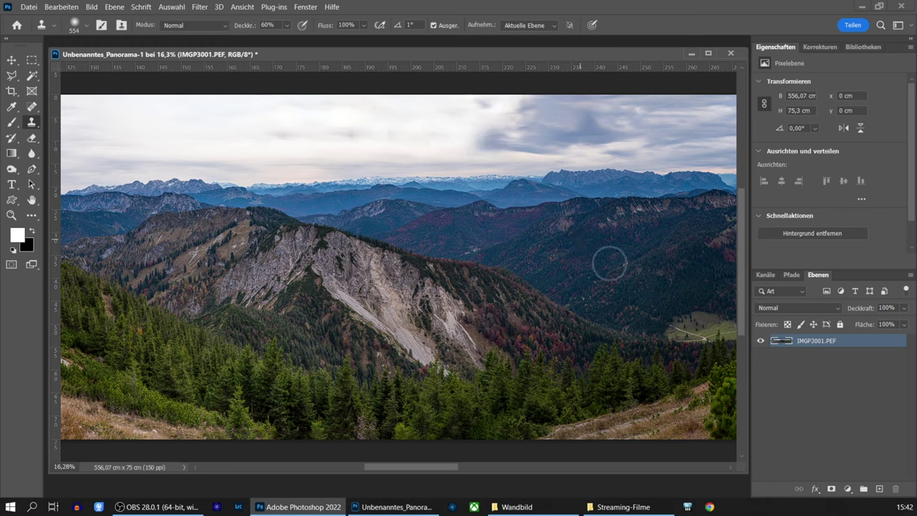
drag(439, 467, 479, 467)
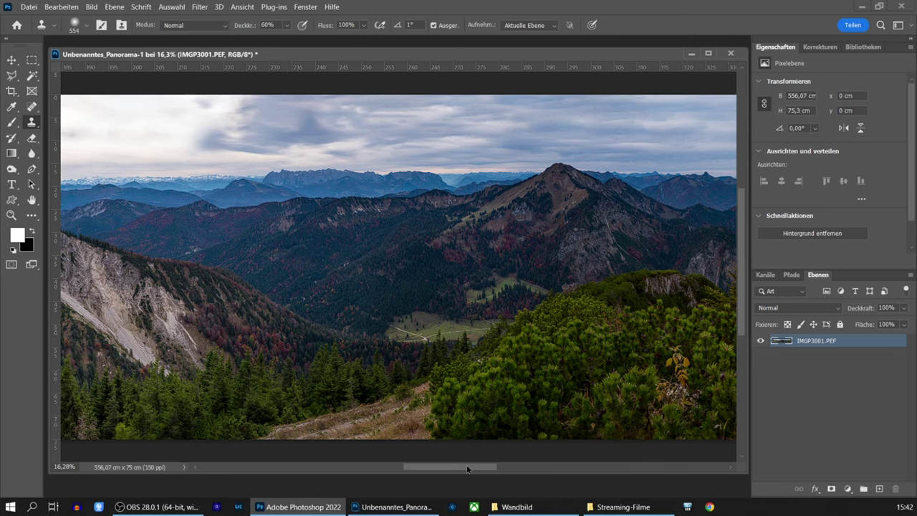
drag(466, 469, 519, 475)
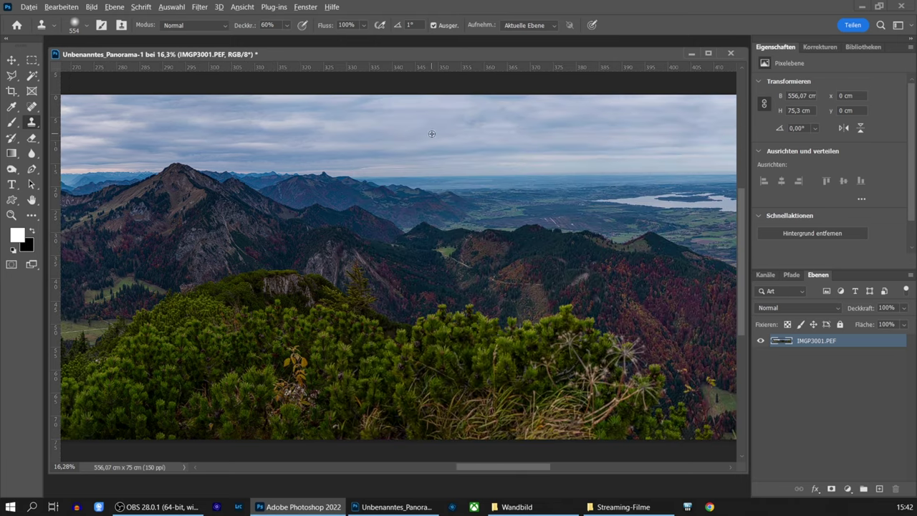
drag(477, 127, 543, 130)
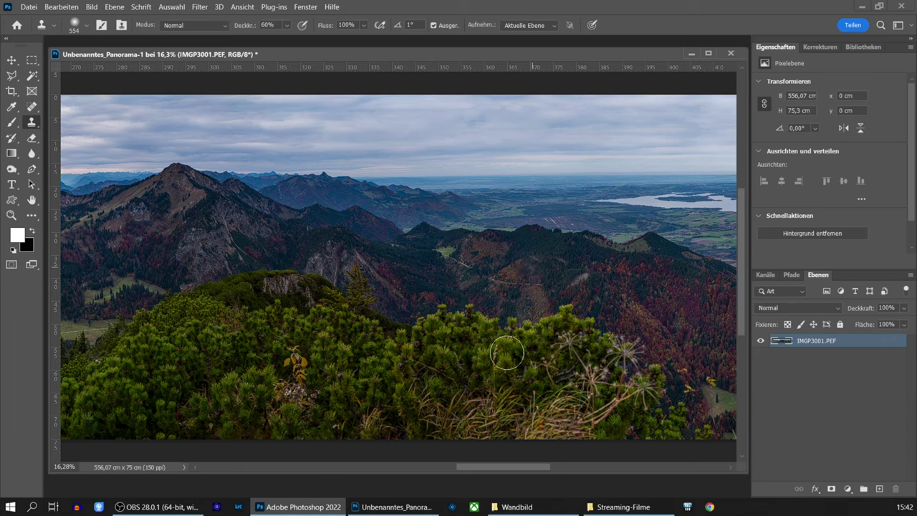
drag(512, 469, 589, 474)
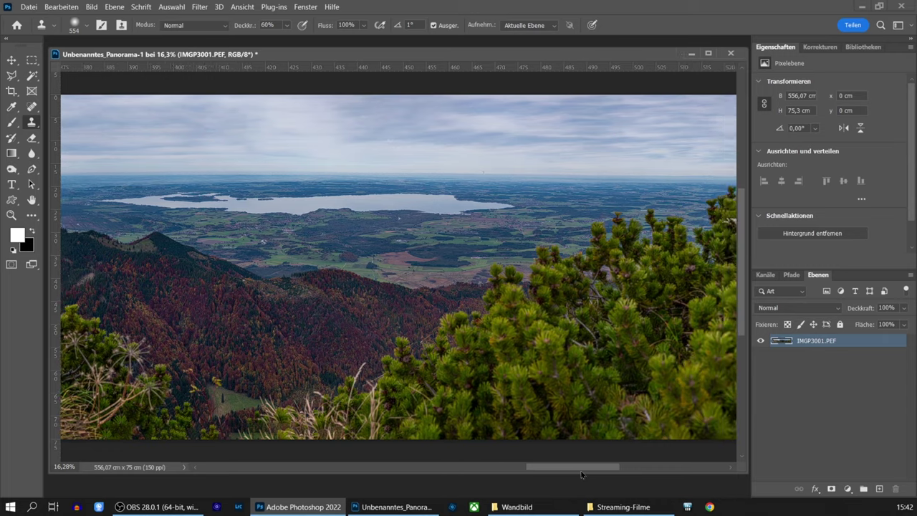
drag(589, 474, 480, 469)
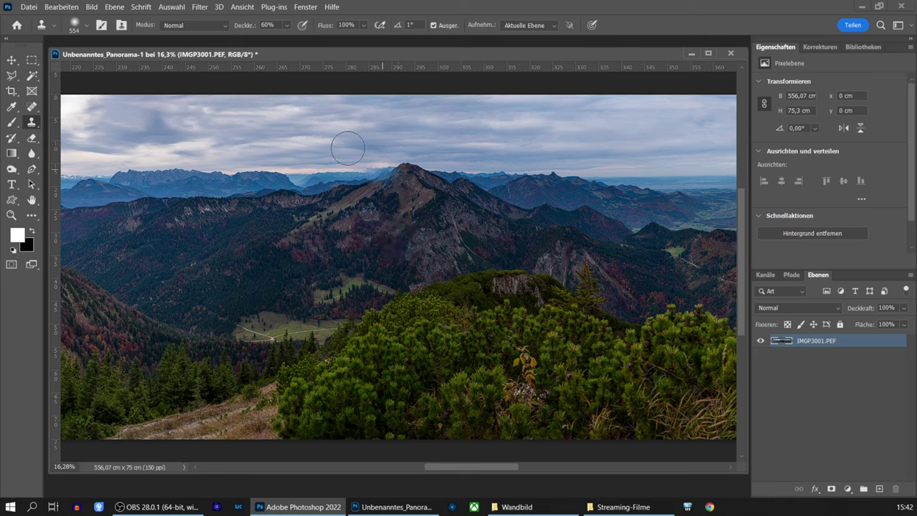
click(242, 6)
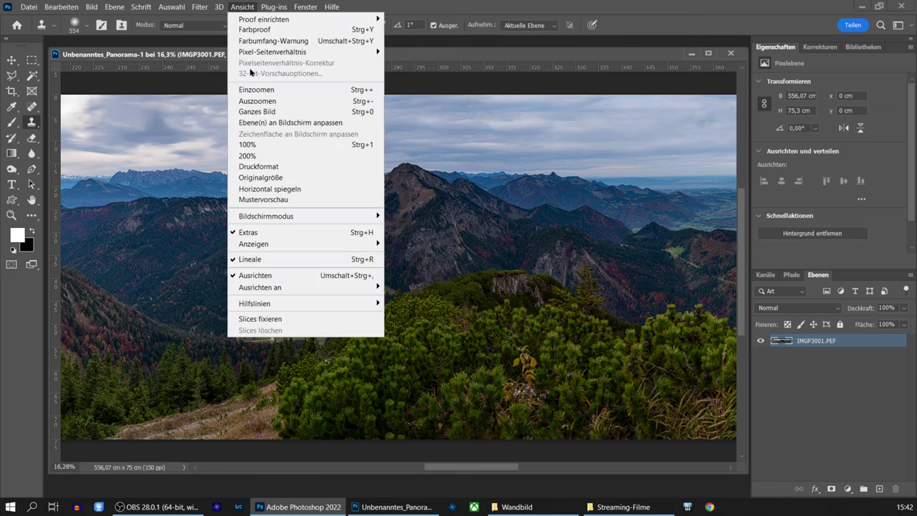
Fit the panorama in view, then apply Camera Raw with exposure +0.20, highlights −40, shadows +45, vibrance +11, saturation +14.
click(258, 113)
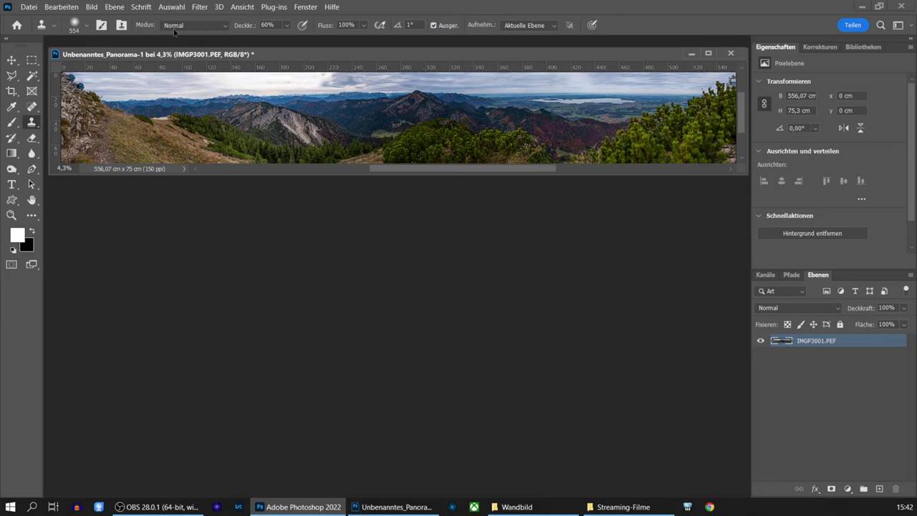
click(208, 8)
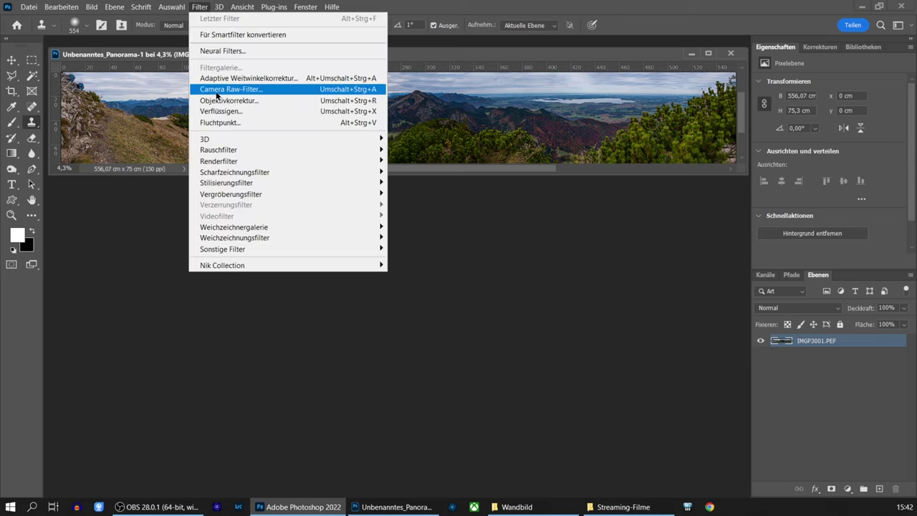
click(216, 89)
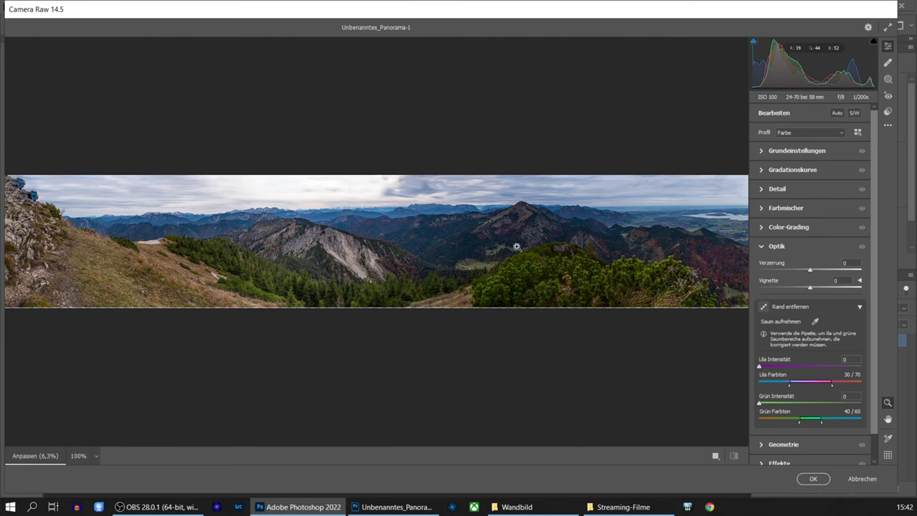
click(761, 151)
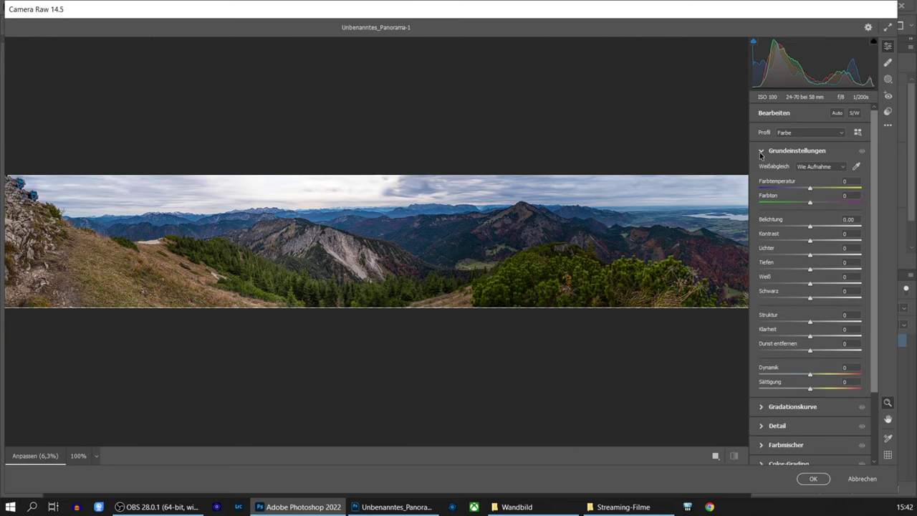
drag(810, 269, 824, 270)
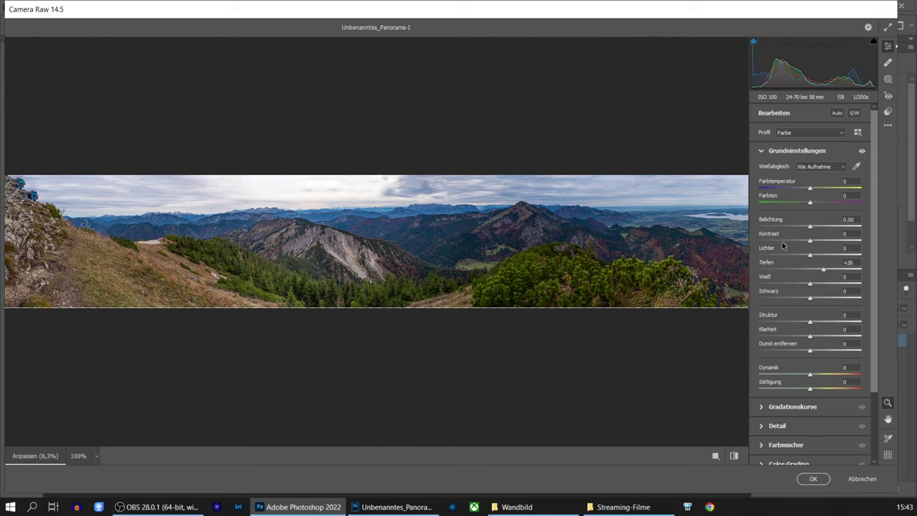
mouse_move(809, 257)
mouse_down()
mouse_move(784, 252)
mouse_move(834, 275)
mouse_up()
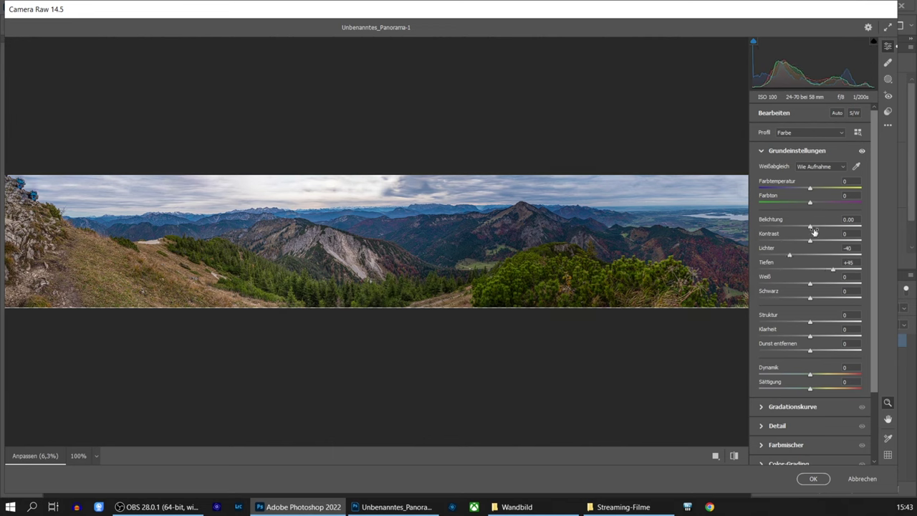
drag(813, 229, 814, 231)
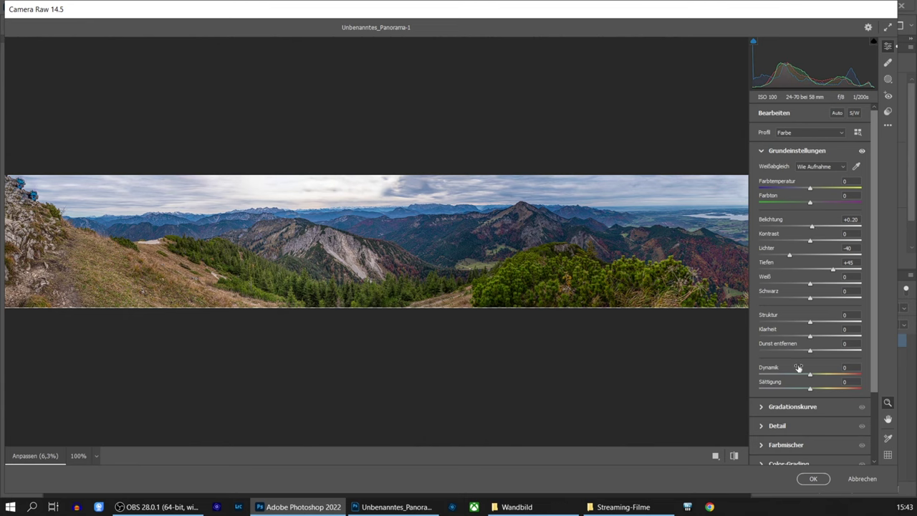
drag(812, 375, 819, 389)
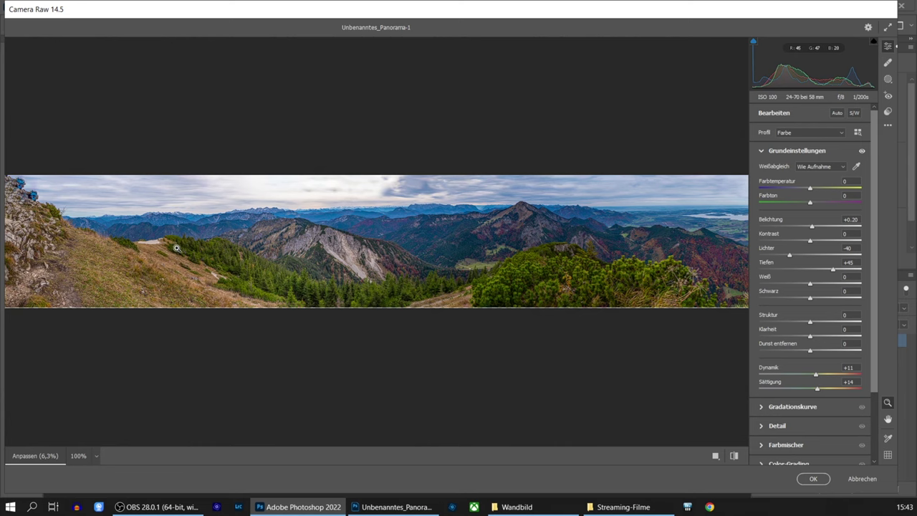
click(814, 479)
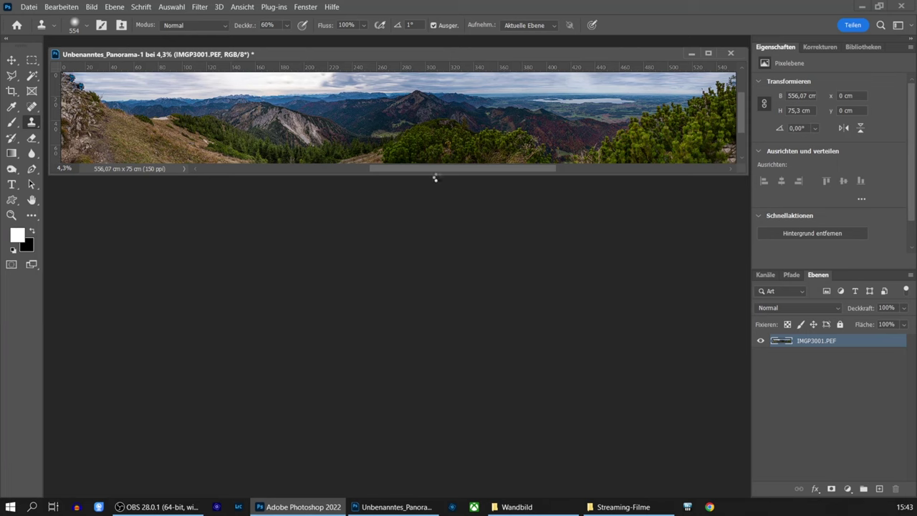
drag(439, 174, 462, 428)
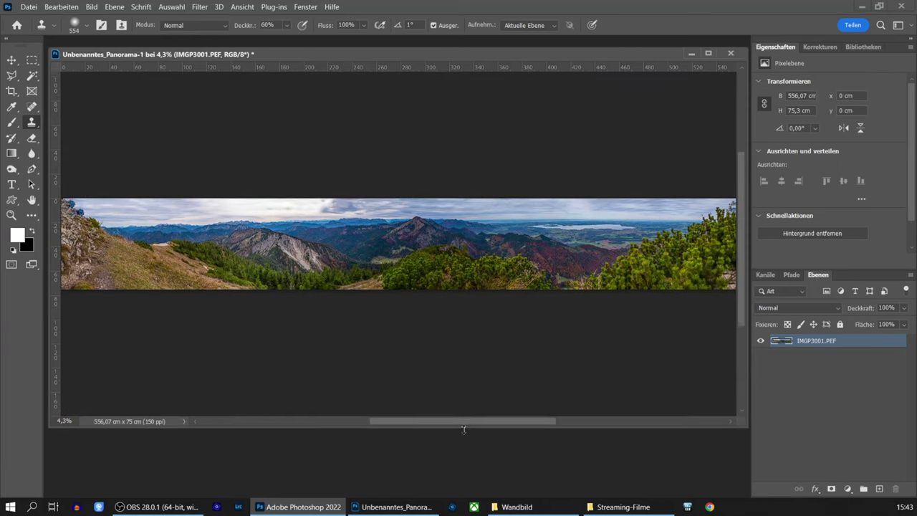
click(11, 215)
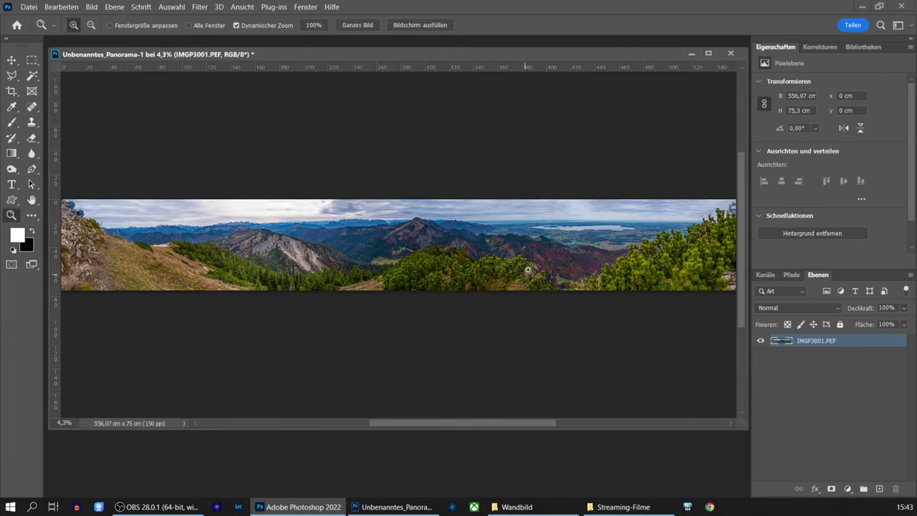
drag(539, 246, 620, 293)
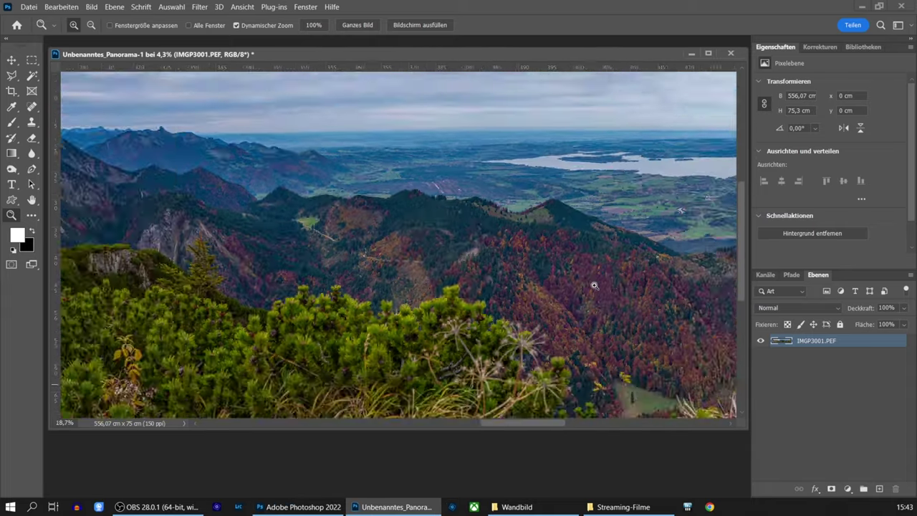
drag(620, 294, 575, 277)
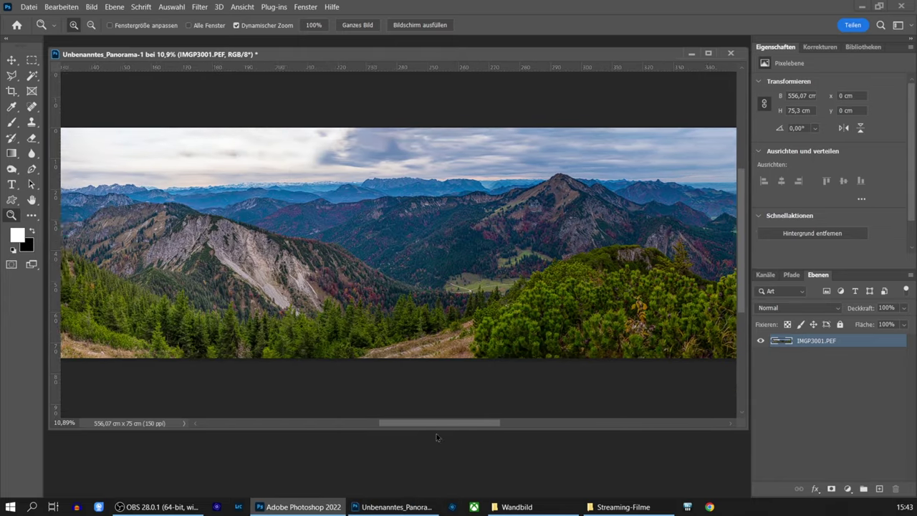
drag(501, 427, 344, 431)
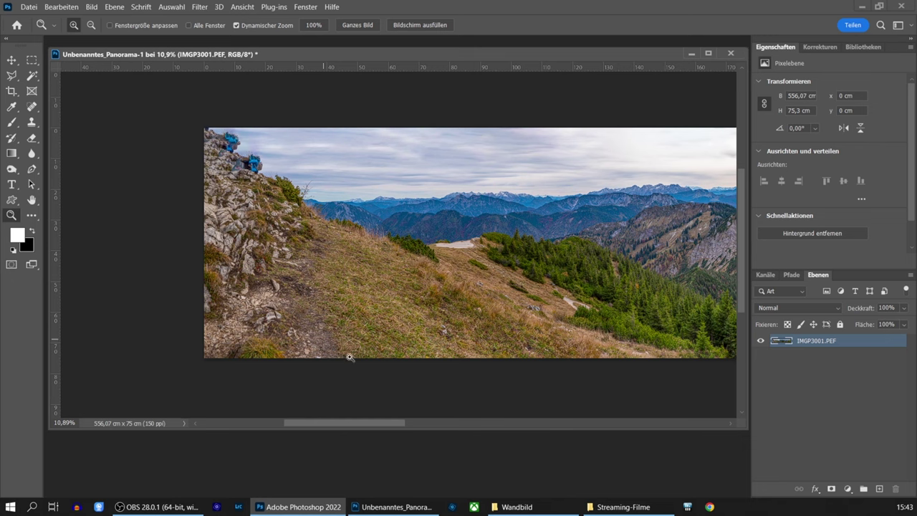
mouse_move(370, 428)
mouse_down()
mouse_move(600, 414)
mouse_move(491, 417)
mouse_up()
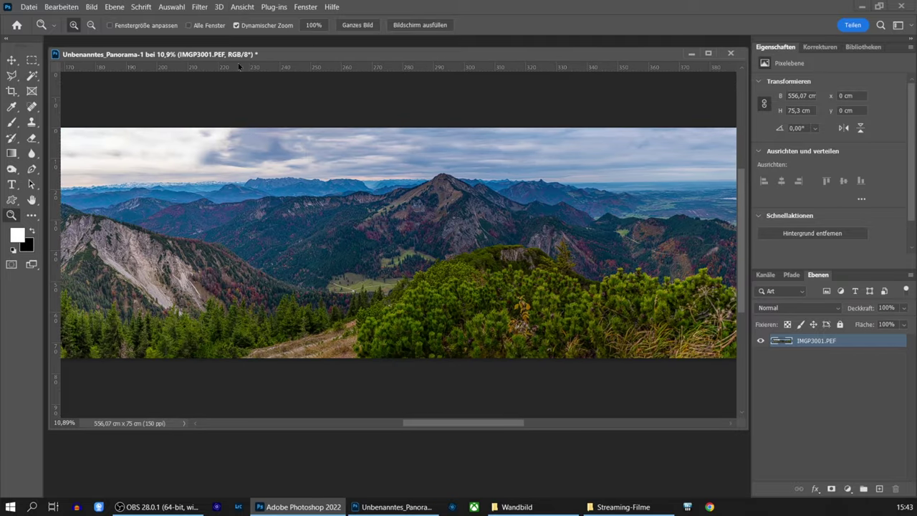
click(238, 6)
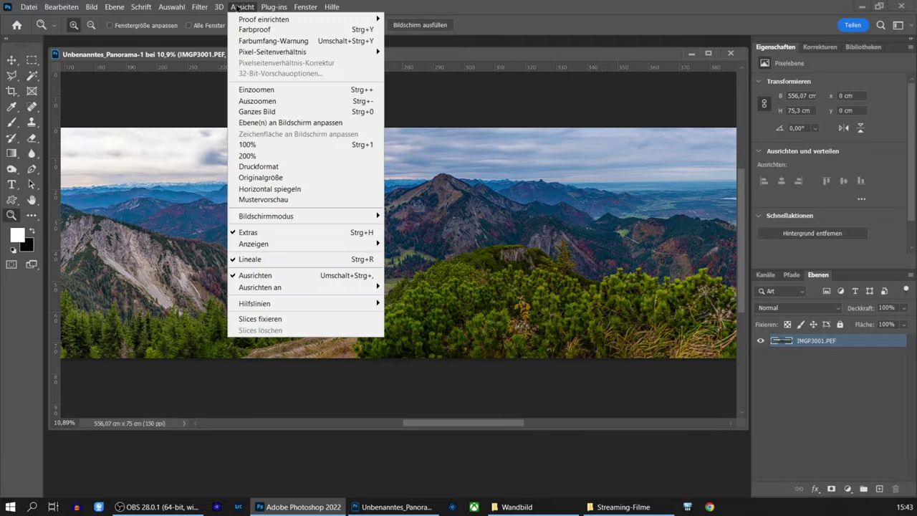
click(243, 112)
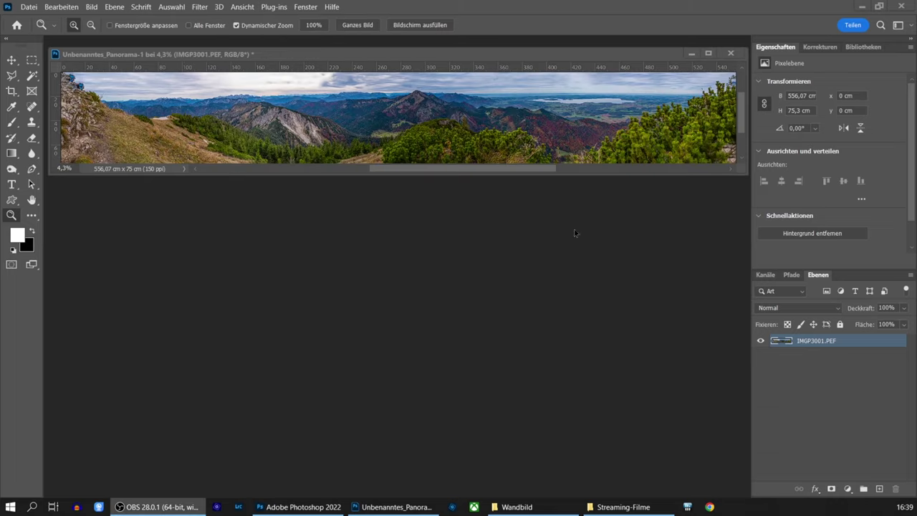
Resize the panorama to 50 cm high with linked proportions, about 370.7 cm wide.
drag(364, 52, 367, 170)
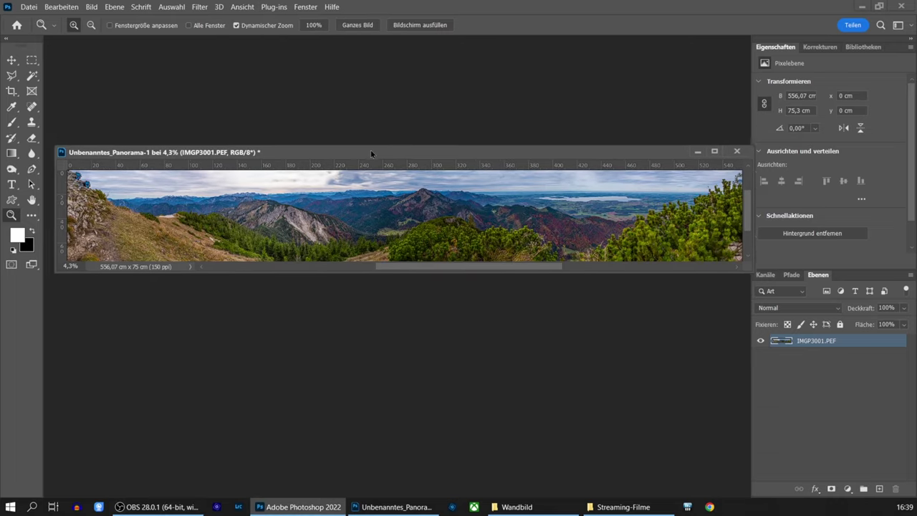
click(91, 7)
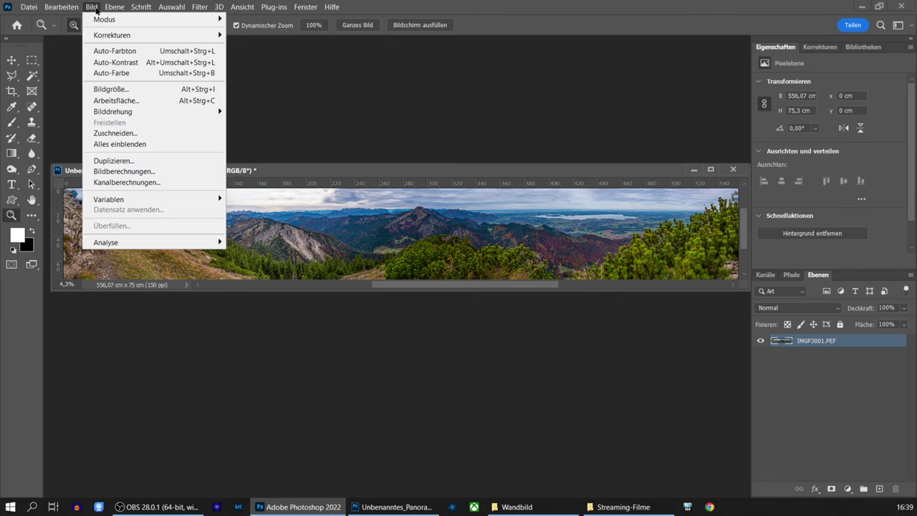
click(100, 89)
click(620, 209)
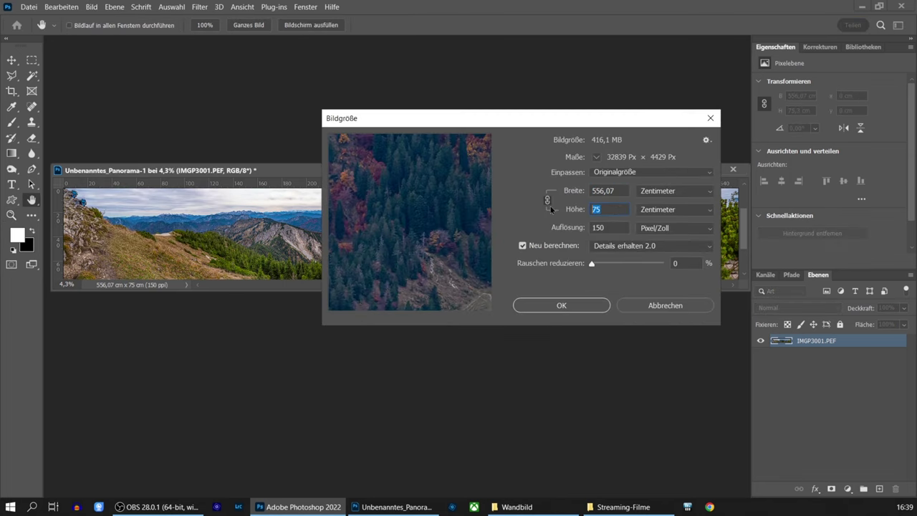
text(50)
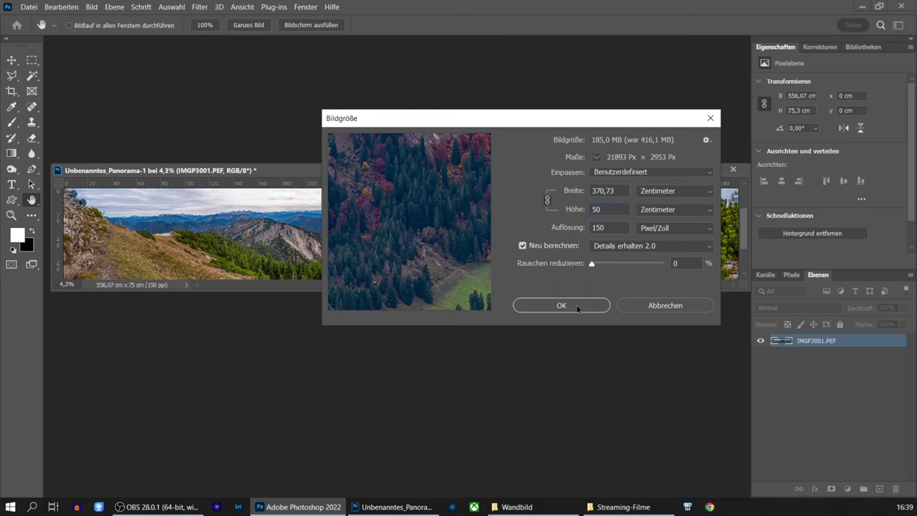
click(561, 305)
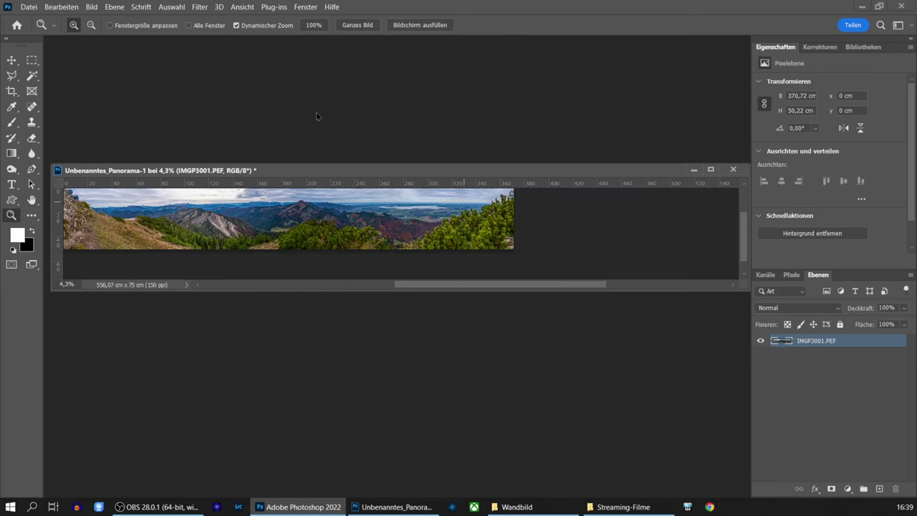
click(180, 8)
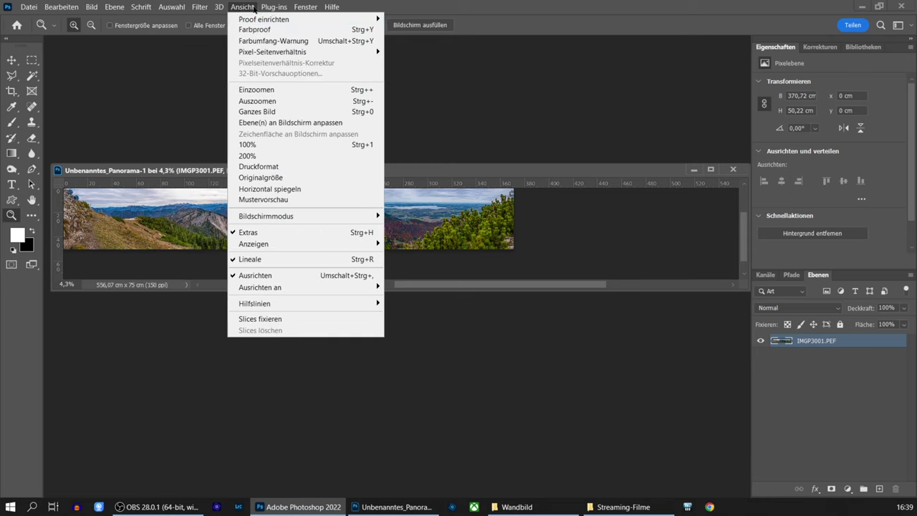
Zoom in, enlarge the window and crop the panorama to a 350 × 50 ratio.
click(256, 92)
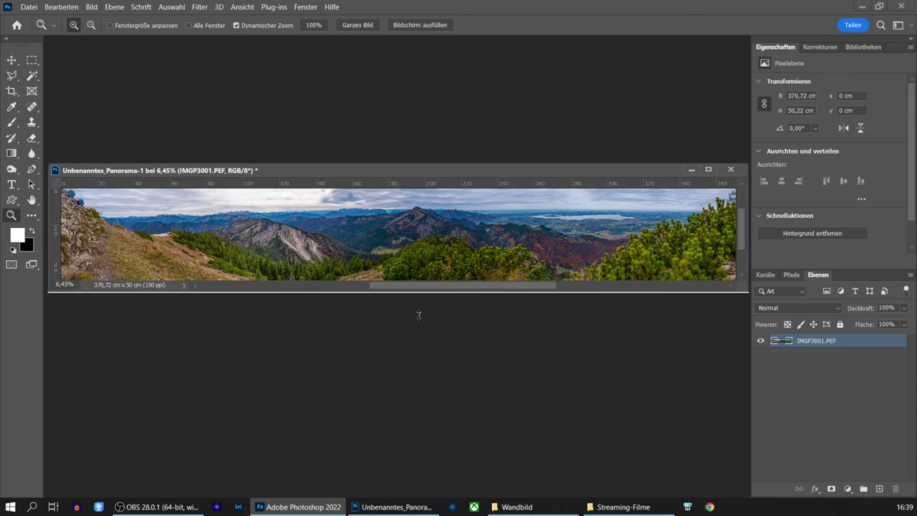
drag(413, 293, 437, 407)
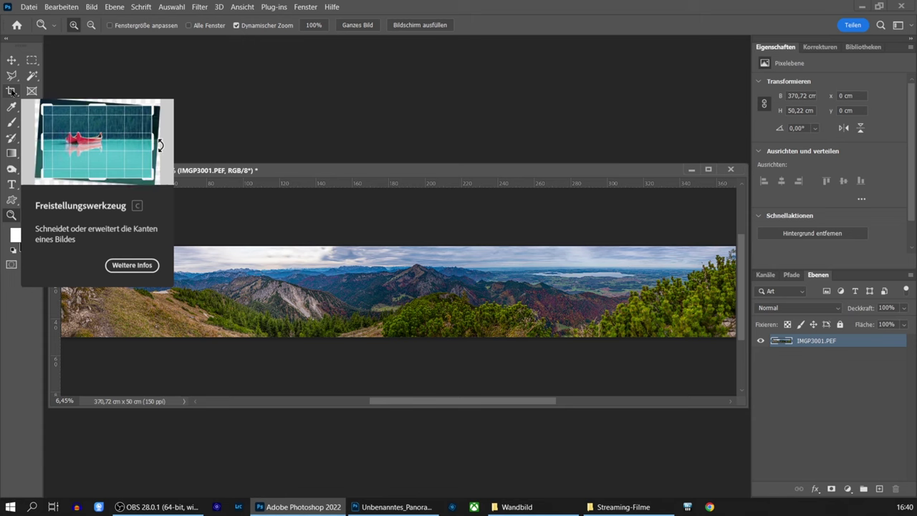
click(12, 91)
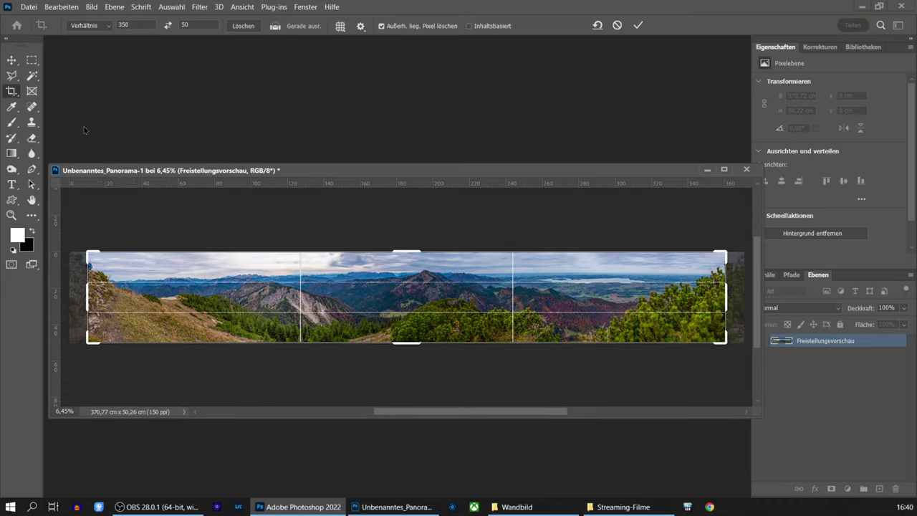
key(Return)
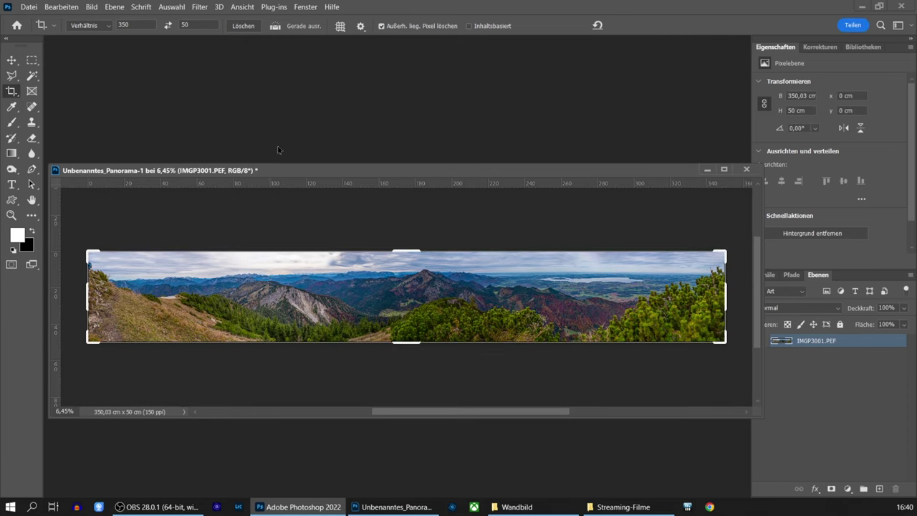
click(91, 6)
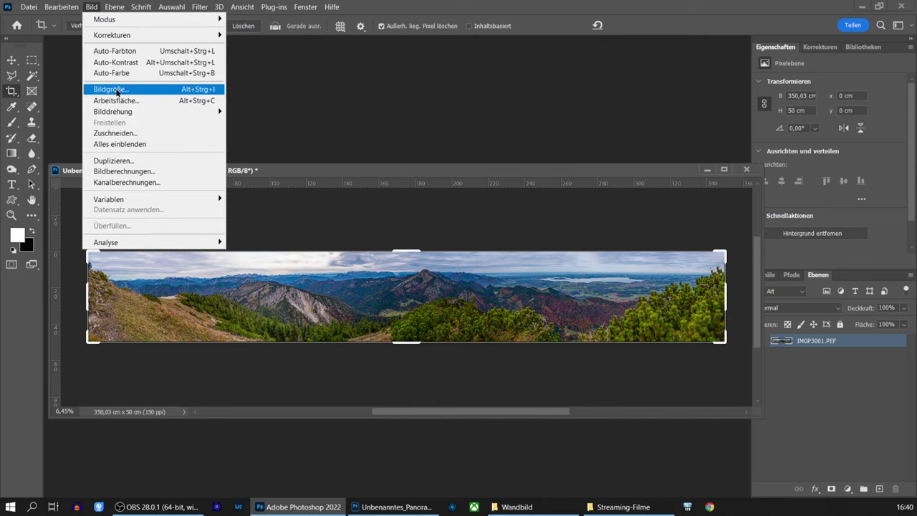
Confirm in Image Size that the panorama is 350.03 × 50 cm at 150 ppi, then select the Move tool.
click(116, 90)
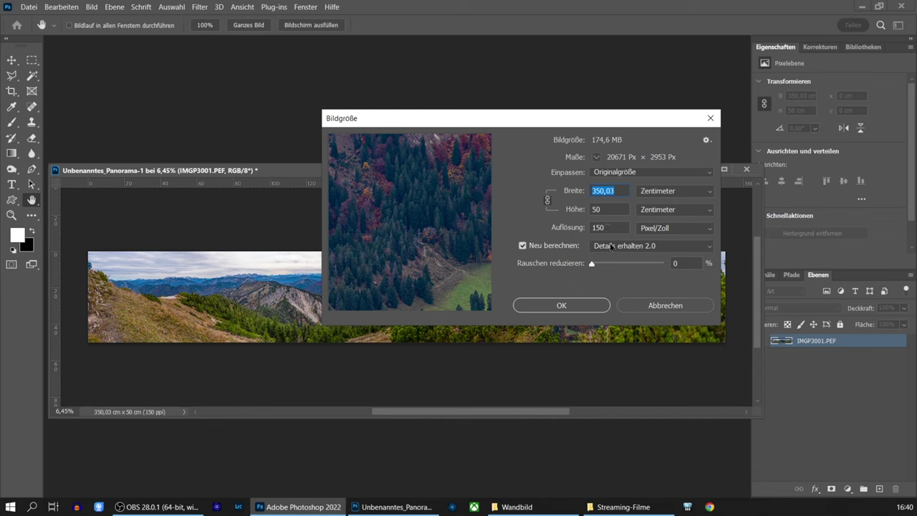
click(639, 306)
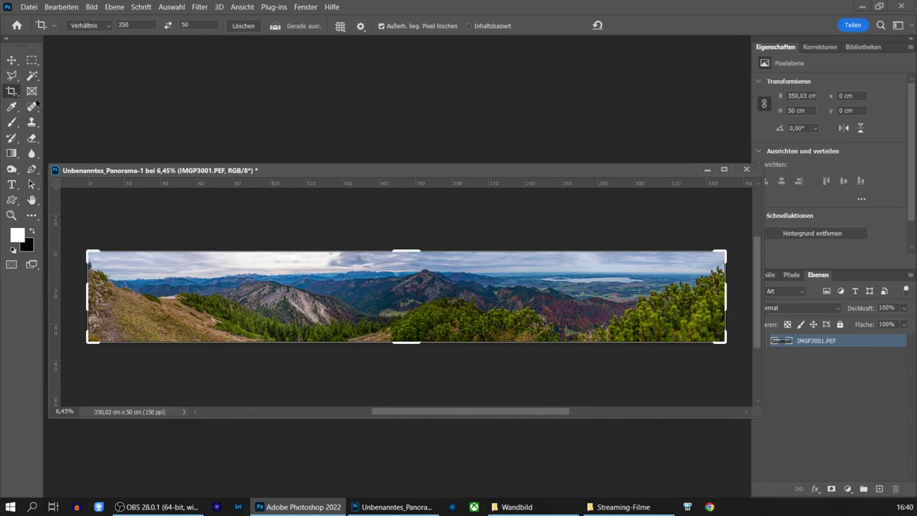
click(12, 61)
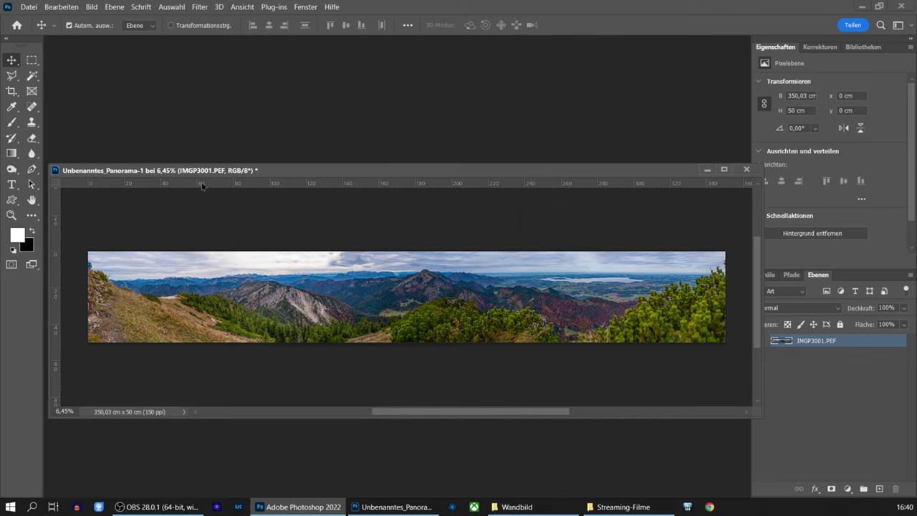
Zoom in on the panorama's left end and keep the rulers in centimetres.
click(12, 215)
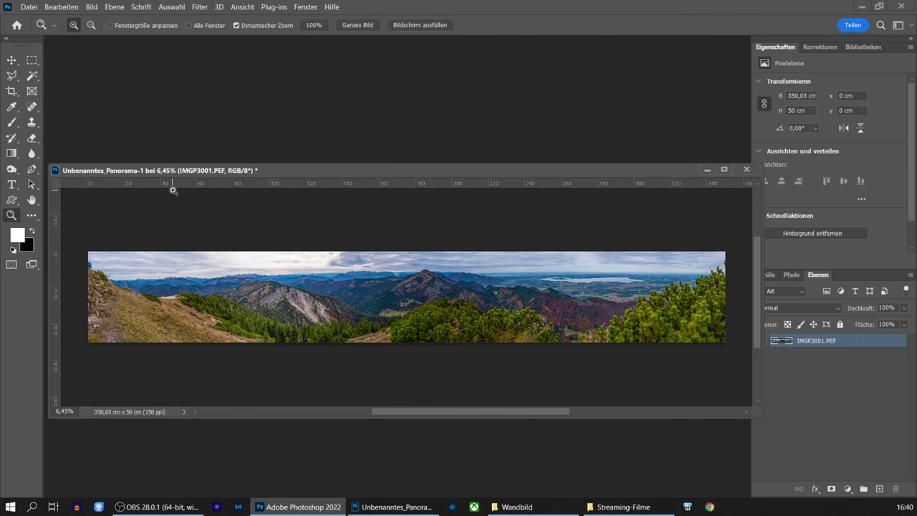
drag(177, 191, 230, 219)
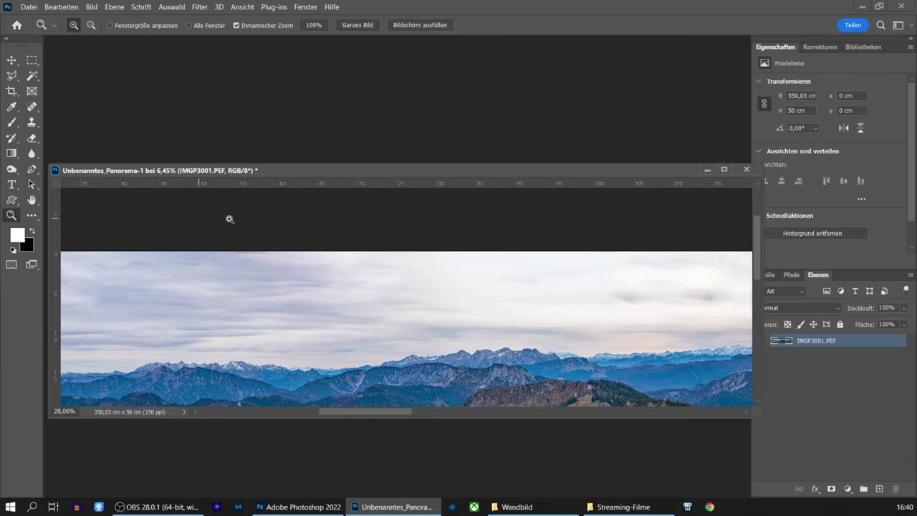
right_click(263, 187)
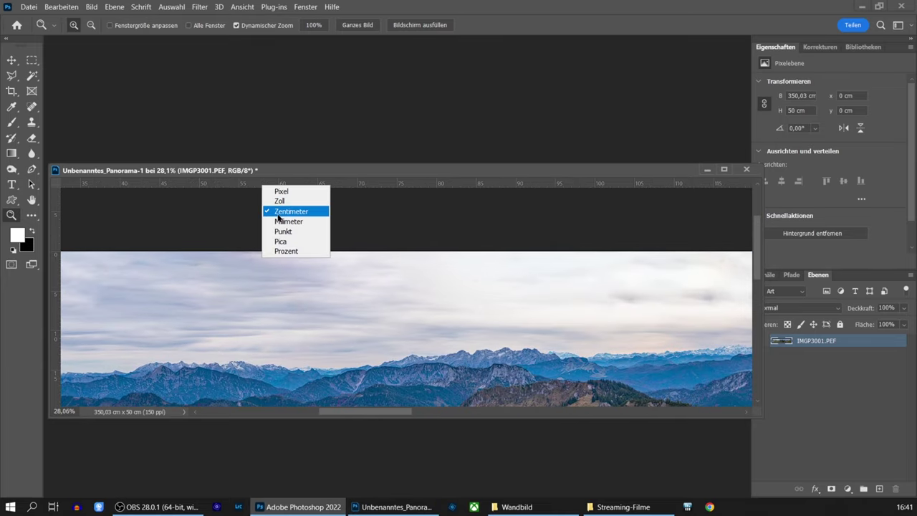
right_click(365, 183)
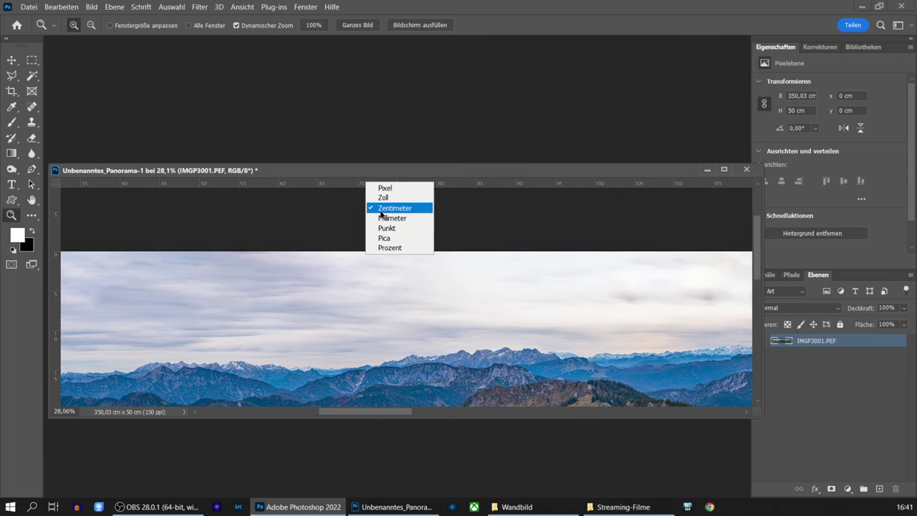
click(58, 217)
Drag vertical guides from the ruler to 70 cm and 140 cm.
drag(57, 216, 358, 226)
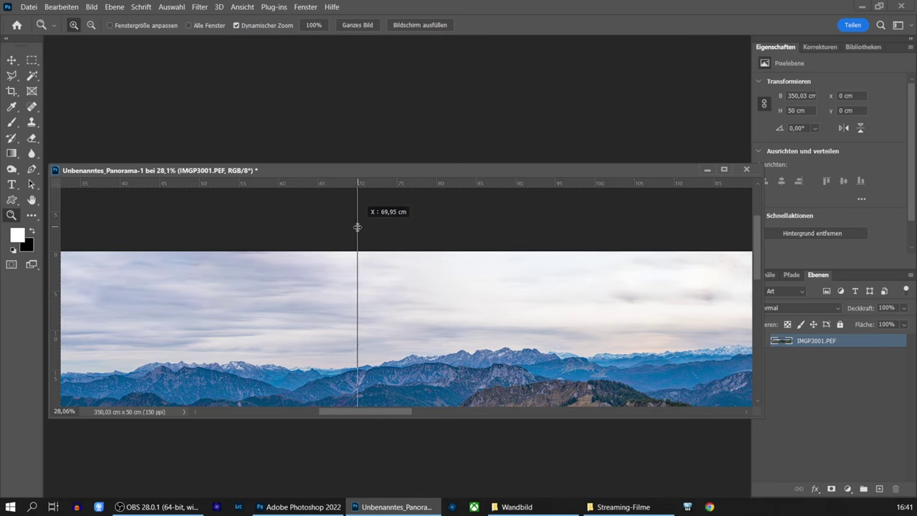
drag(359, 227, 358, 227)
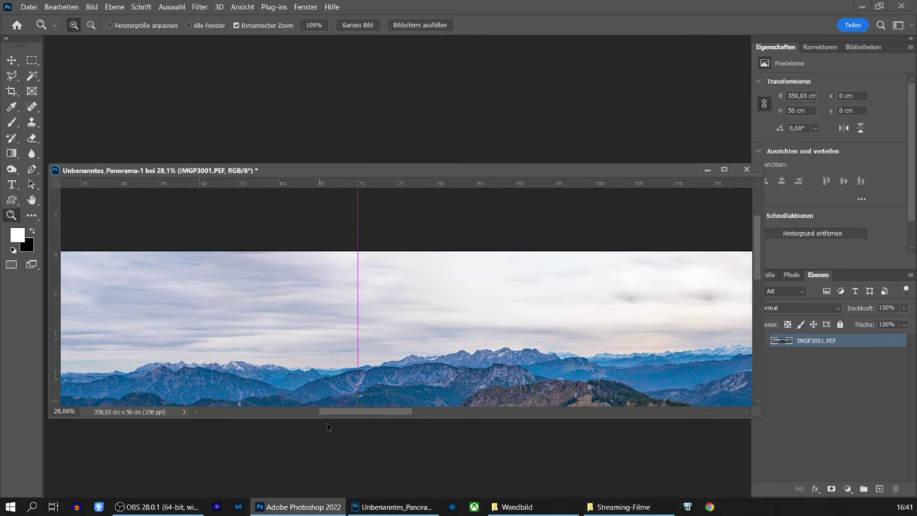
drag(340, 415, 405, 415)
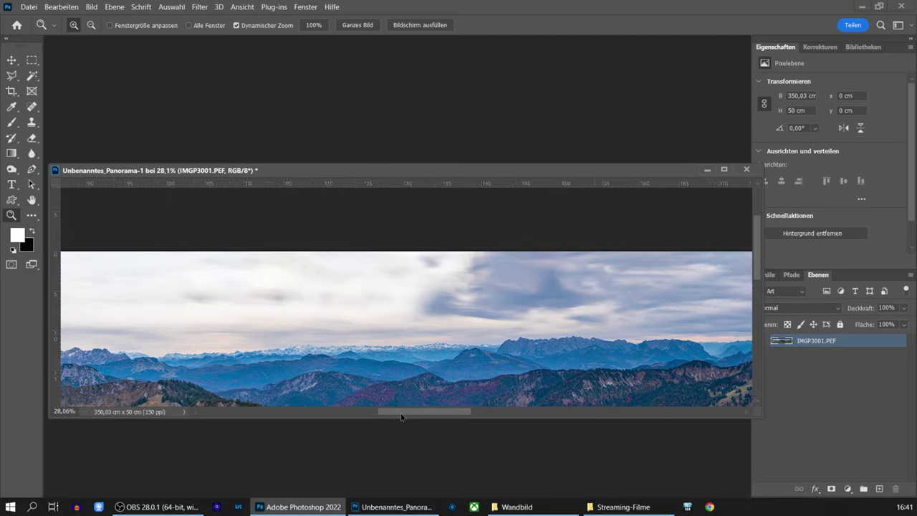
drag(57, 258, 434, 256)
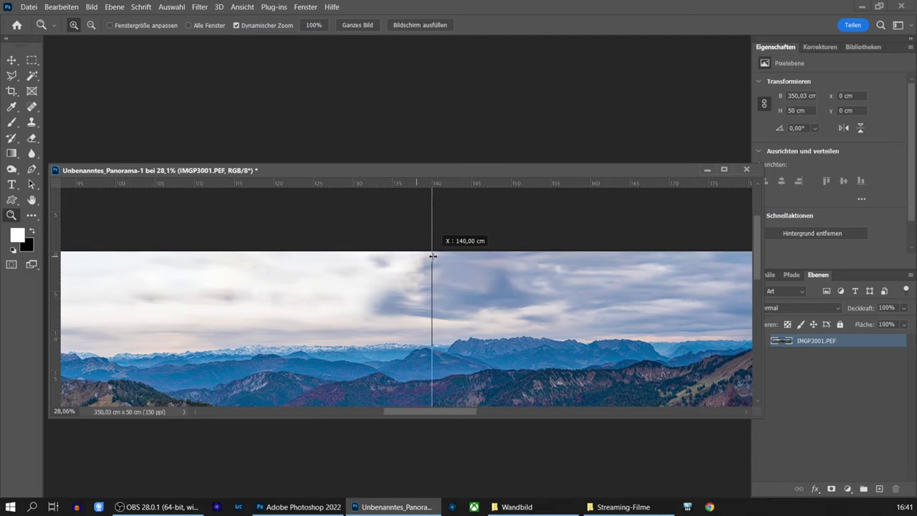
drag(434, 256, 432, 256)
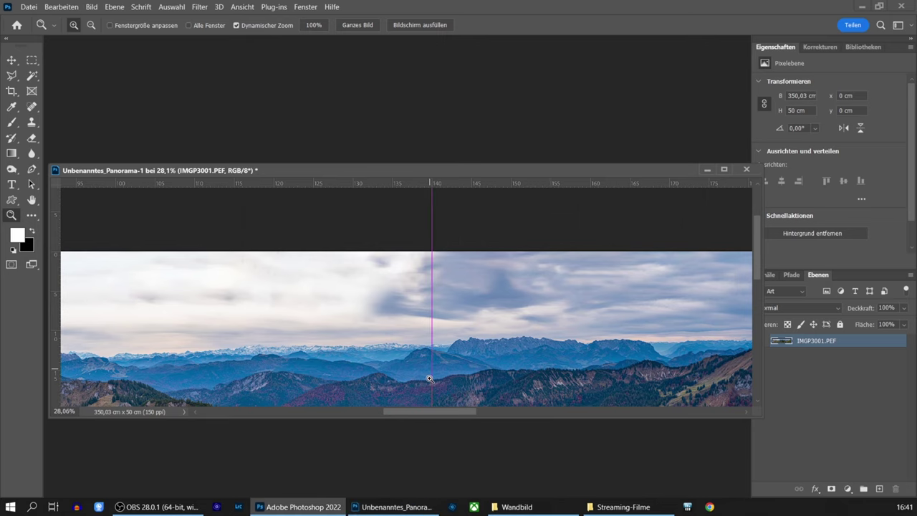
drag(427, 414, 509, 416)
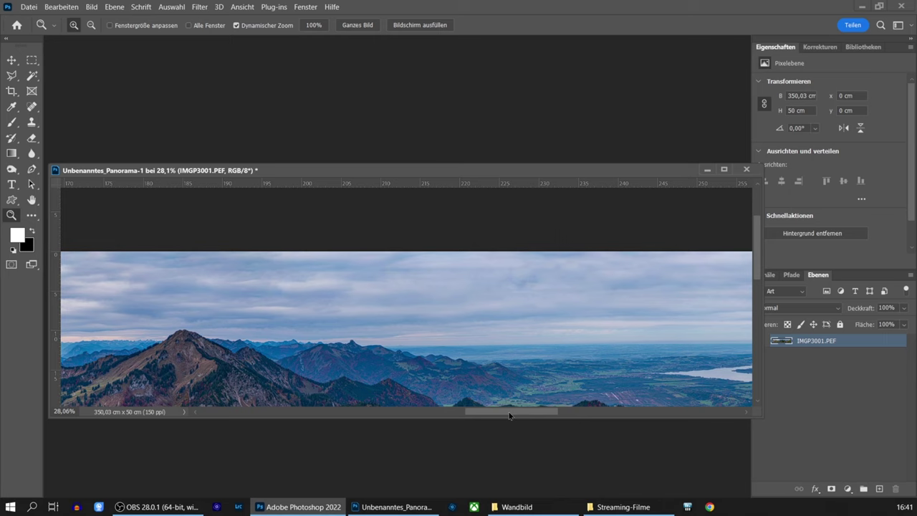
Add vertical guides at 210 cm and 280 cm.
drag(57, 281, 382, 288)
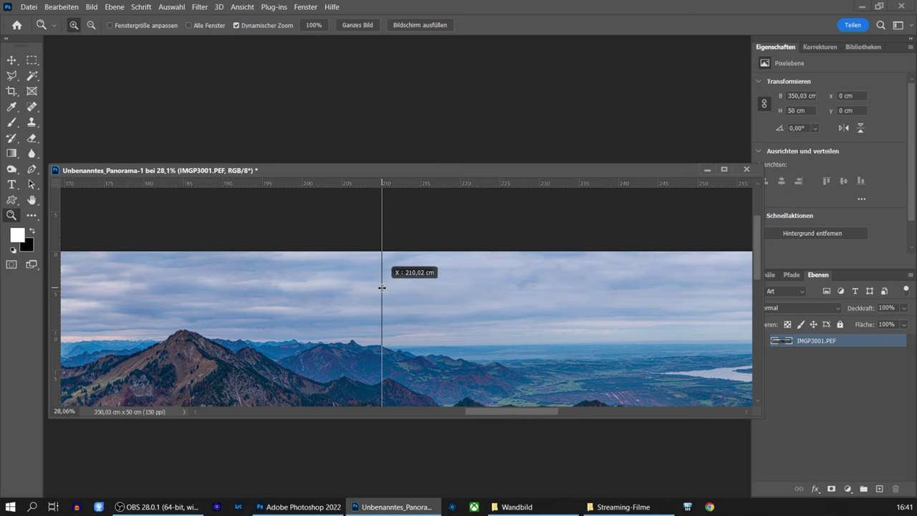
drag(382, 288, 381, 287)
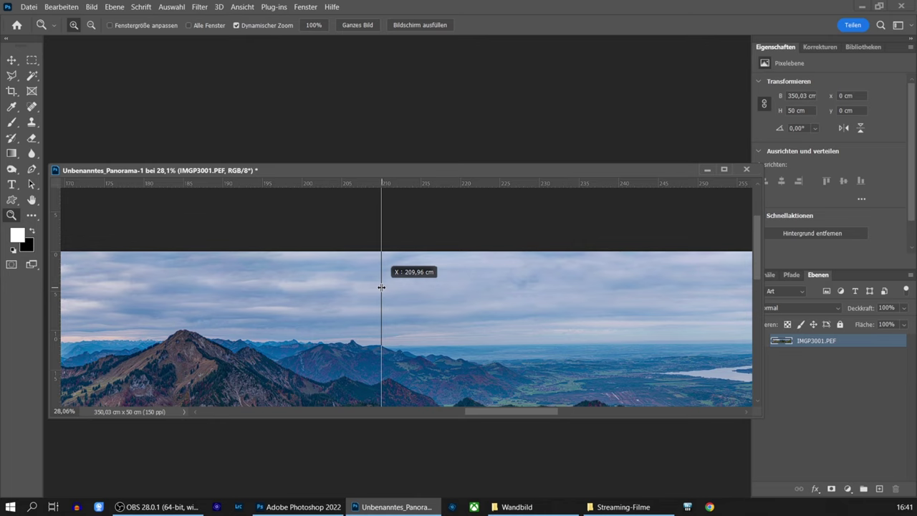
drag(381, 288, 382, 286)
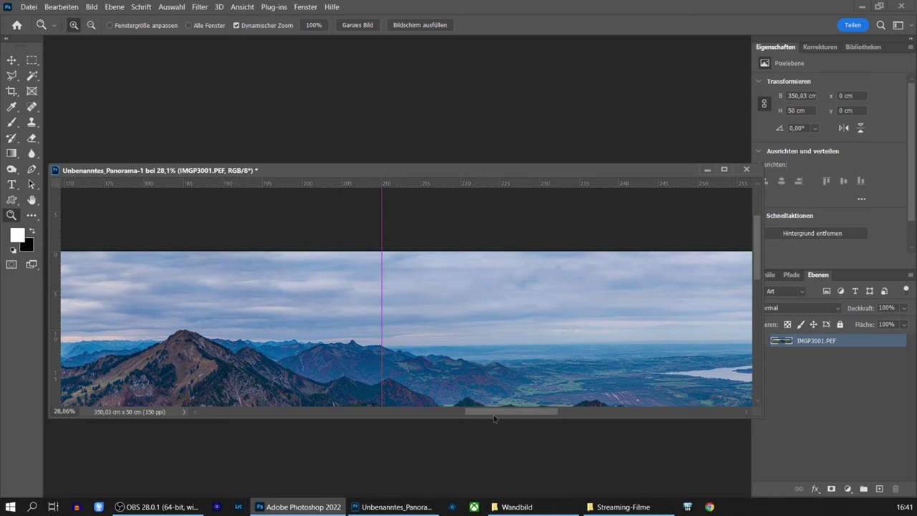
drag(494, 413, 561, 413)
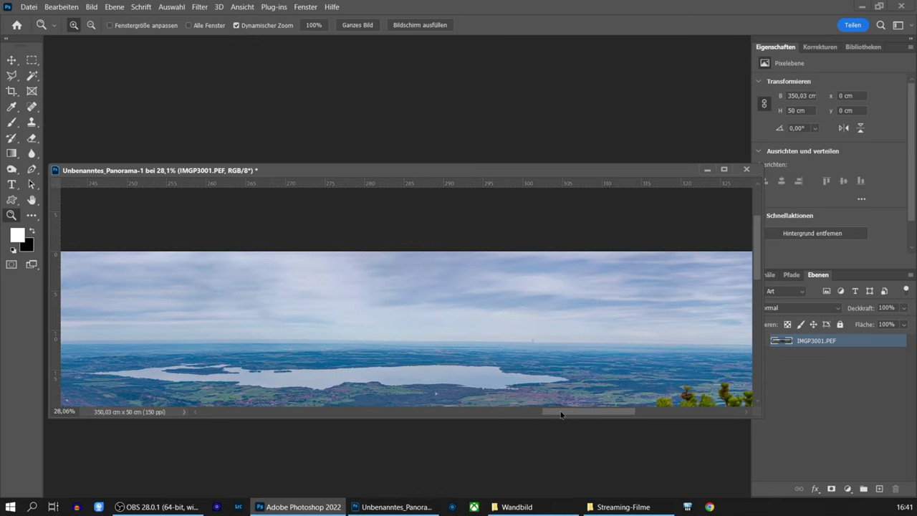
drag(51, 287, 364, 296)
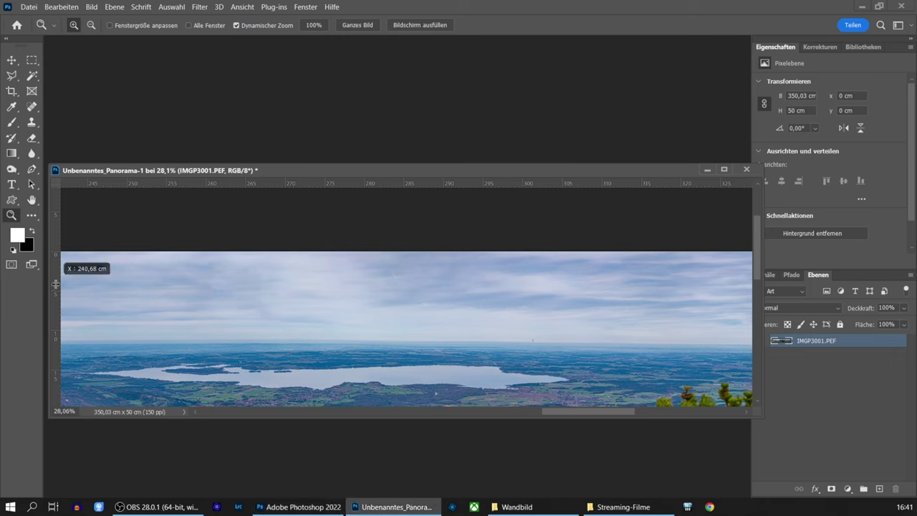
drag(364, 296, 364, 296)
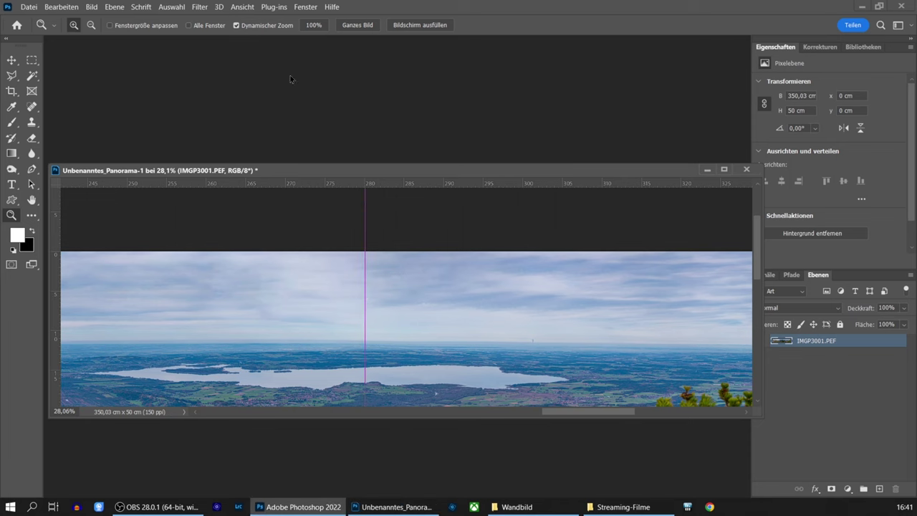
click(243, 7)
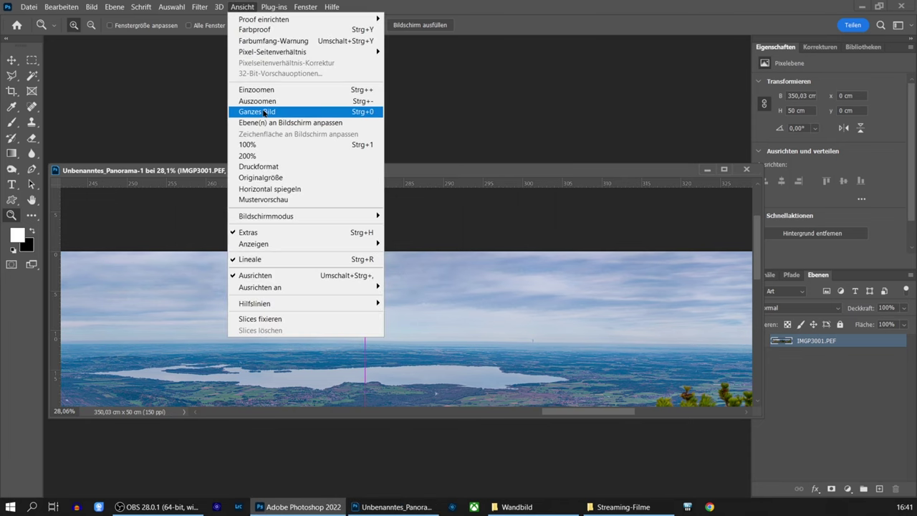
Fit the whole guided panorama on screen and enlarge its document window.
click(258, 112)
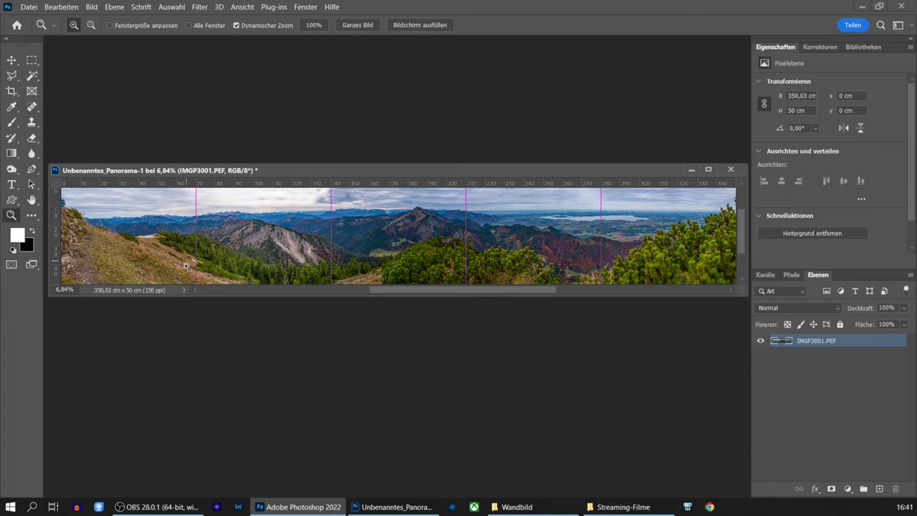
drag(755, 291, 778, 358)
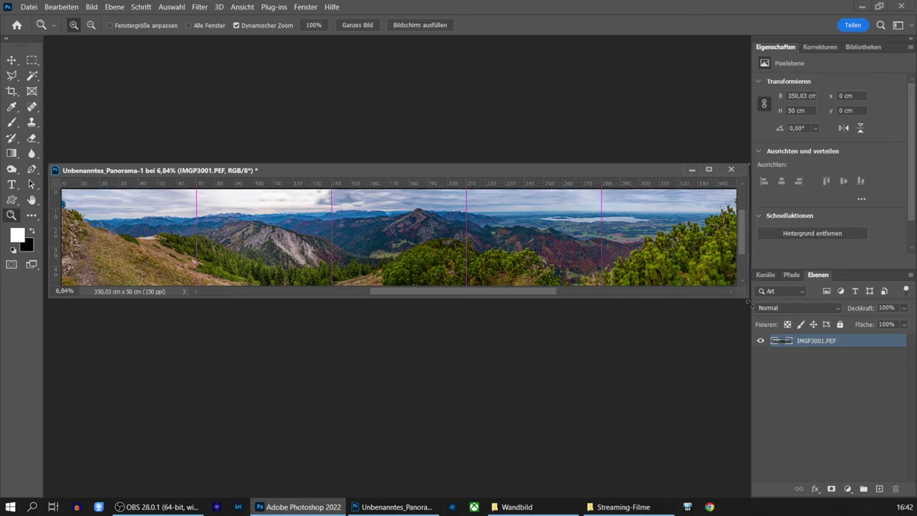
click(25, 8)
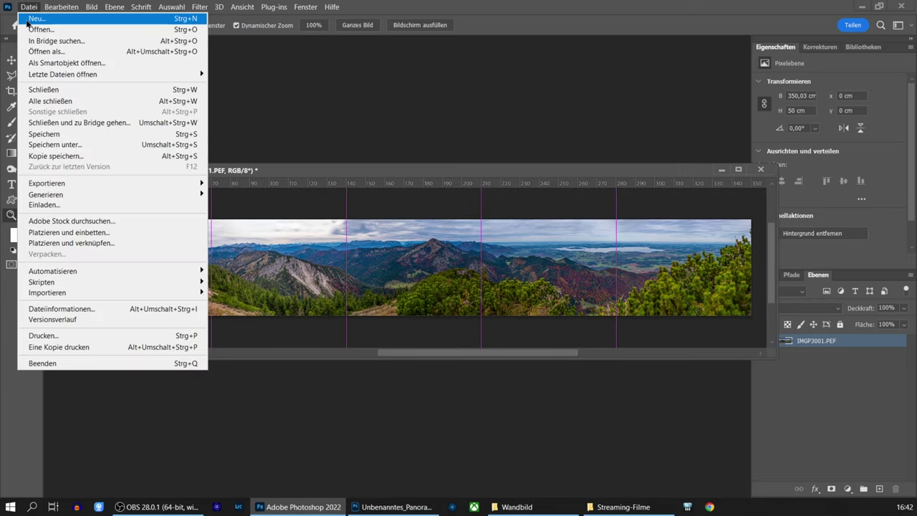
Create a new white document Unbenannt-1 of 70 × 50 cm at 150 ppi.
click(27, 24)
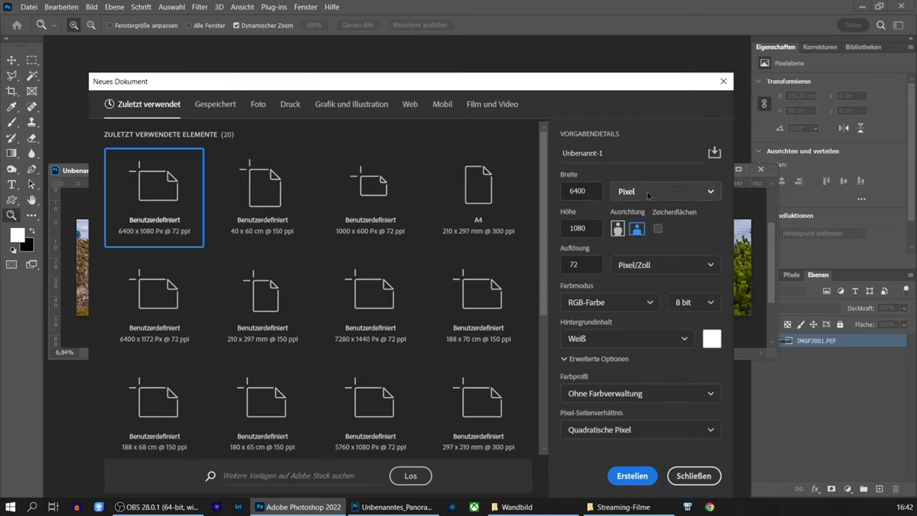
click(648, 192)
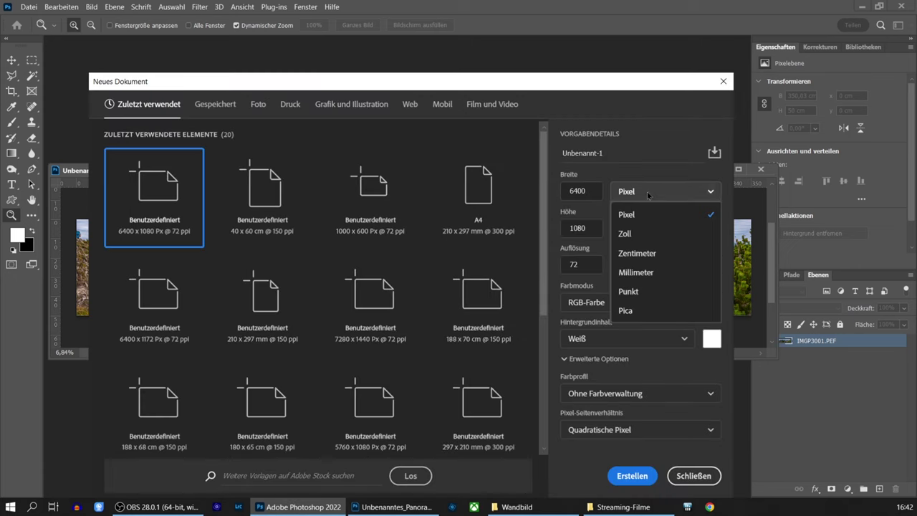
click(648, 254)
click(594, 193)
text(70)
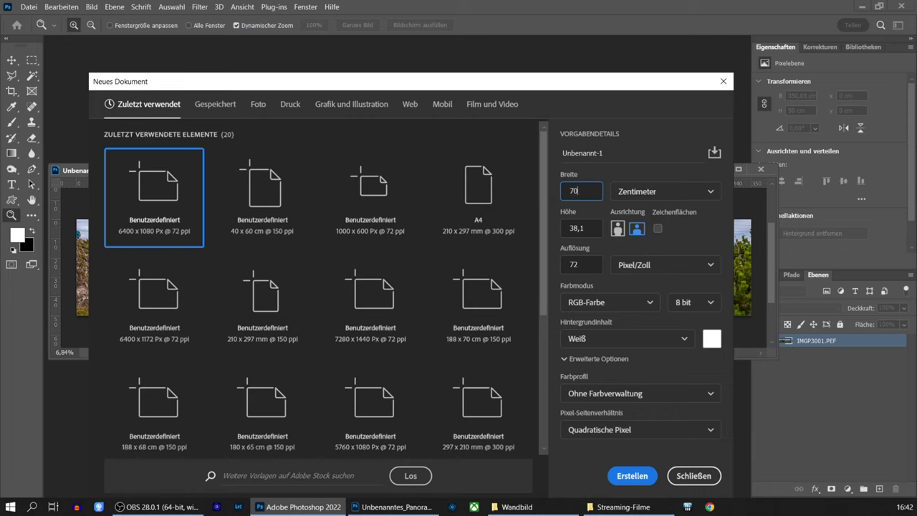
click(586, 230)
text(50)
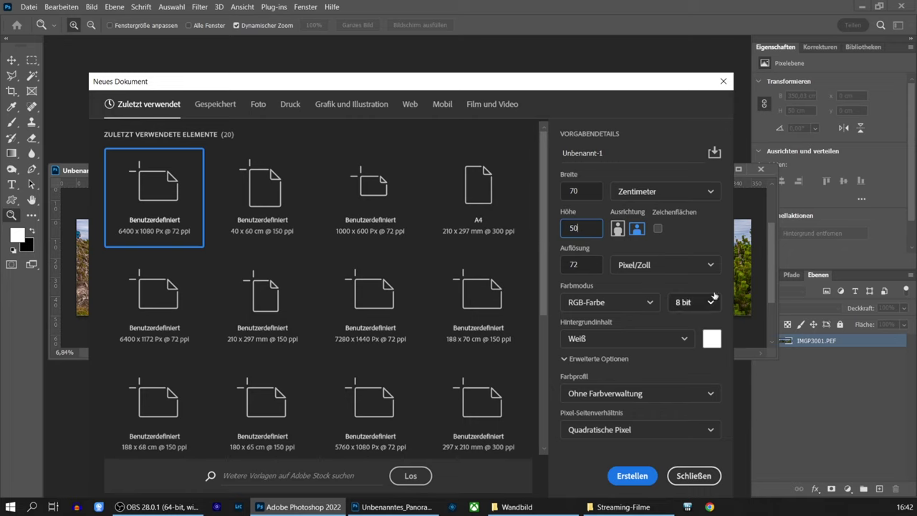
click(581, 265)
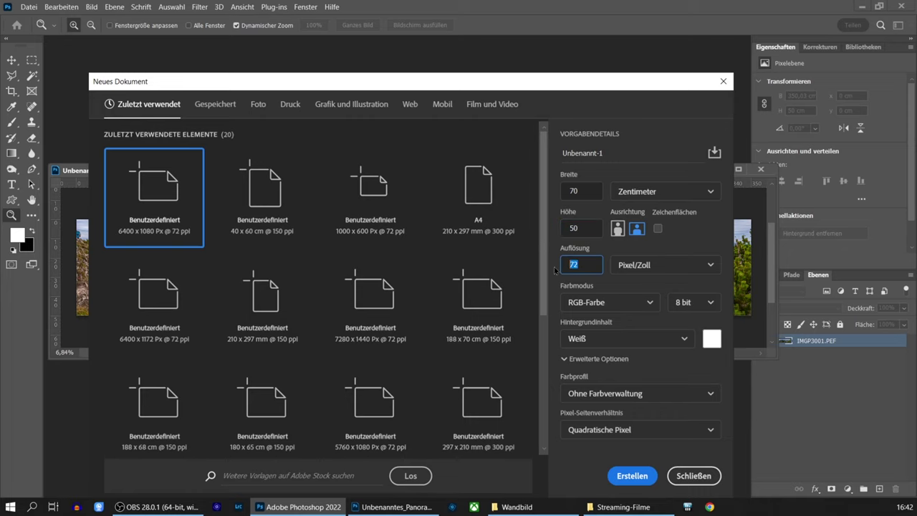
text(185)
text(0)
click(625, 476)
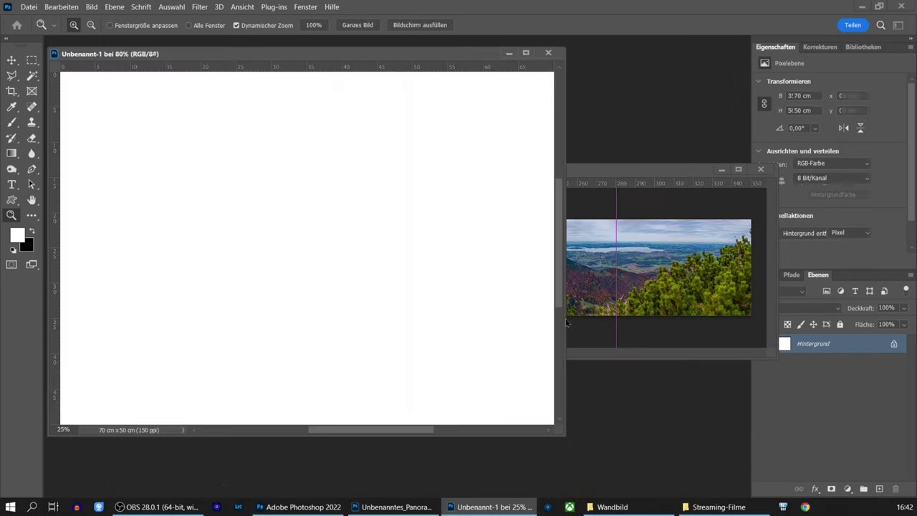
Float the panorama over Unbenannt-1 and crop it to the leftmost 70 × 50 cm panel.
click(13, 62)
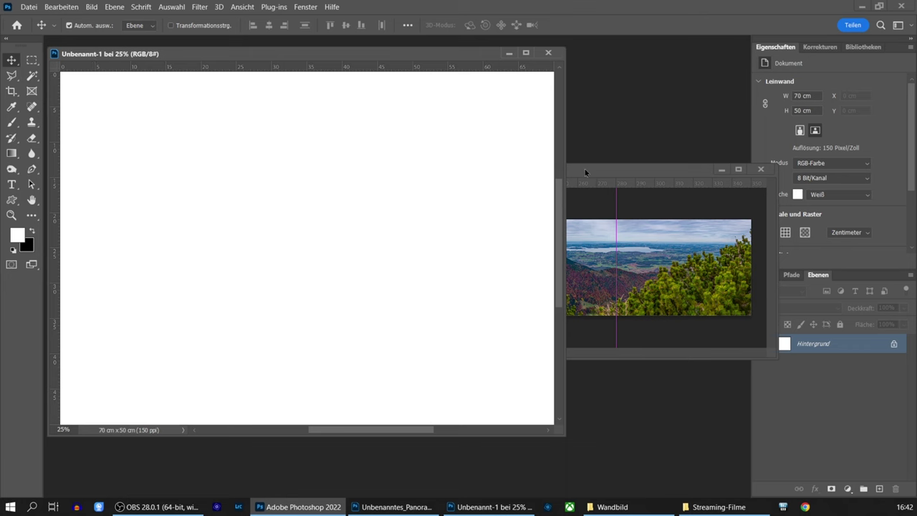
drag(585, 173, 589, 202)
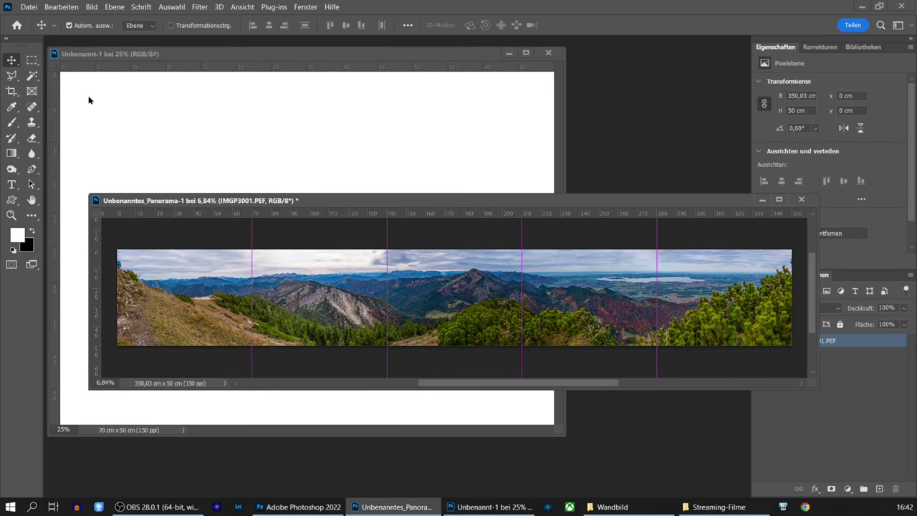
click(12, 92)
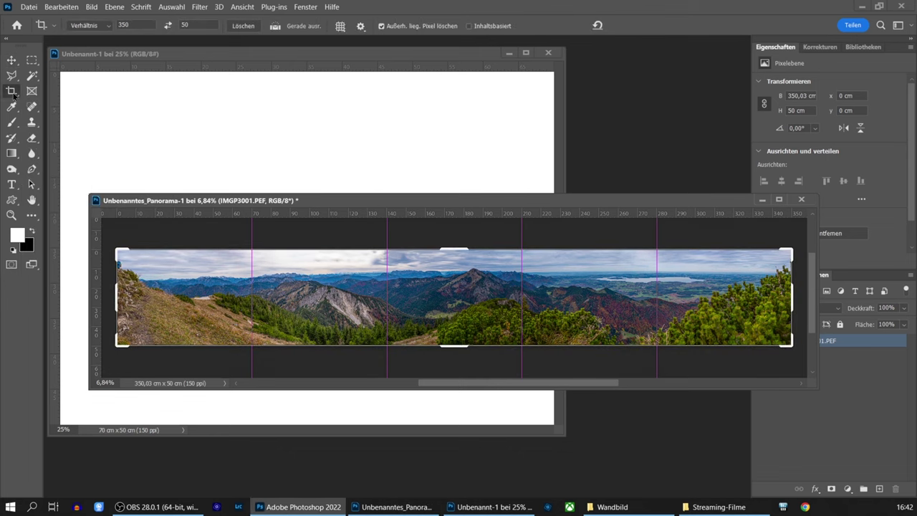
click(244, 28)
click(13, 61)
click(12, 91)
mouse_move(792, 297)
mouse_down()
mouse_move(524, 313)
mouse_move(530, 308)
mouse_up()
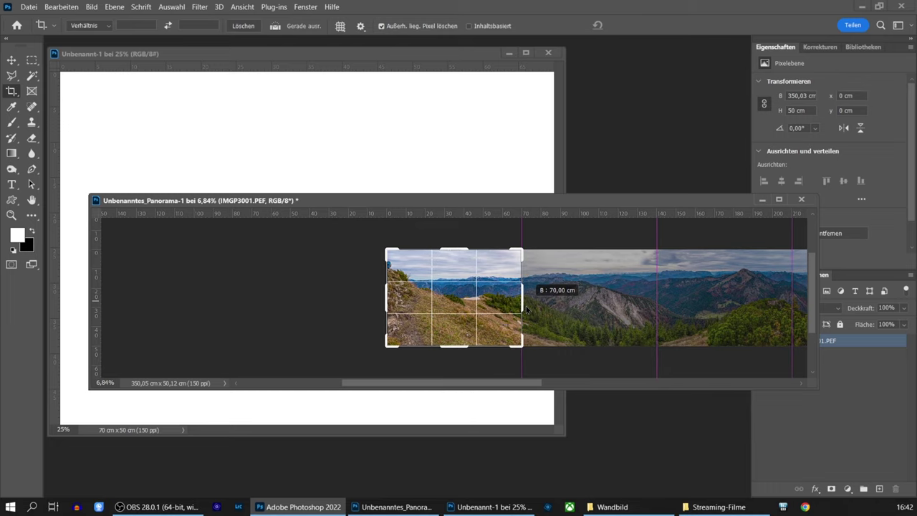
drag(528, 308, 526, 306)
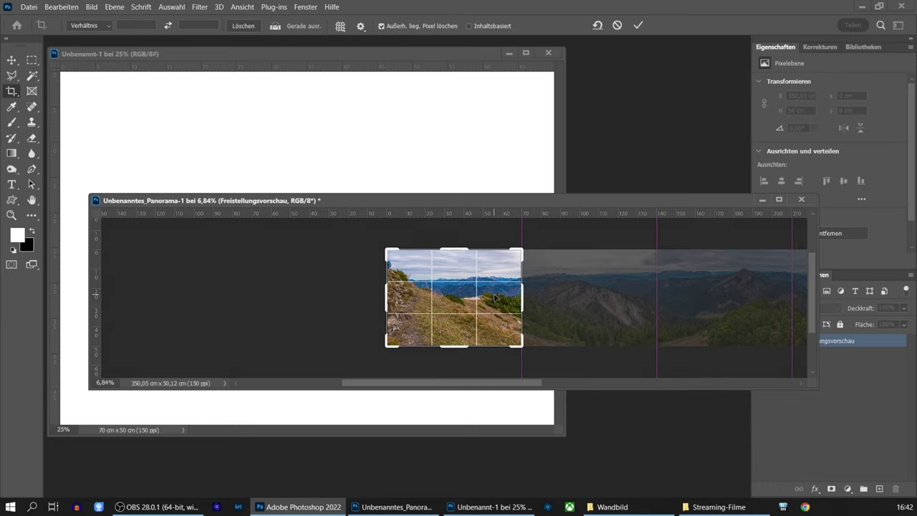
key(Return)
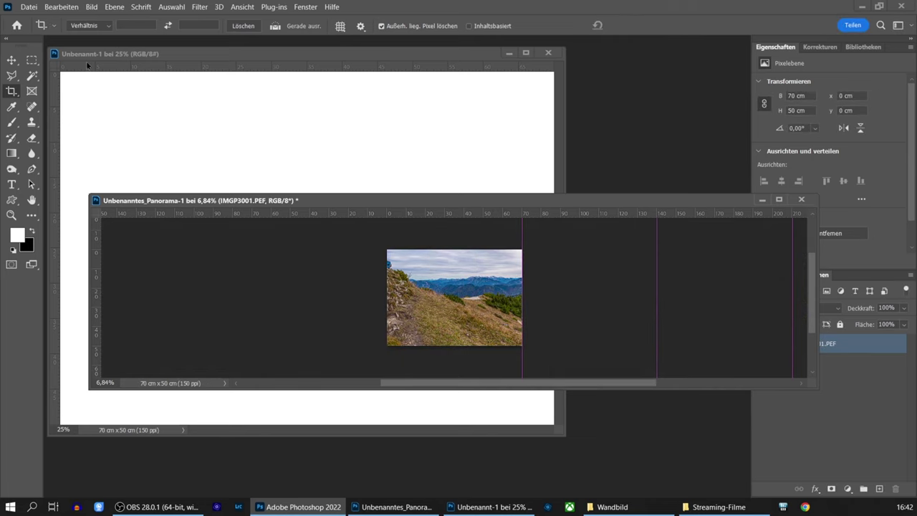
click(11, 59)
Drag the first panel into Unbenannt-1, align it at 0 × 0 cm, and check it with a transform.
drag(361, 270, 229, 214)
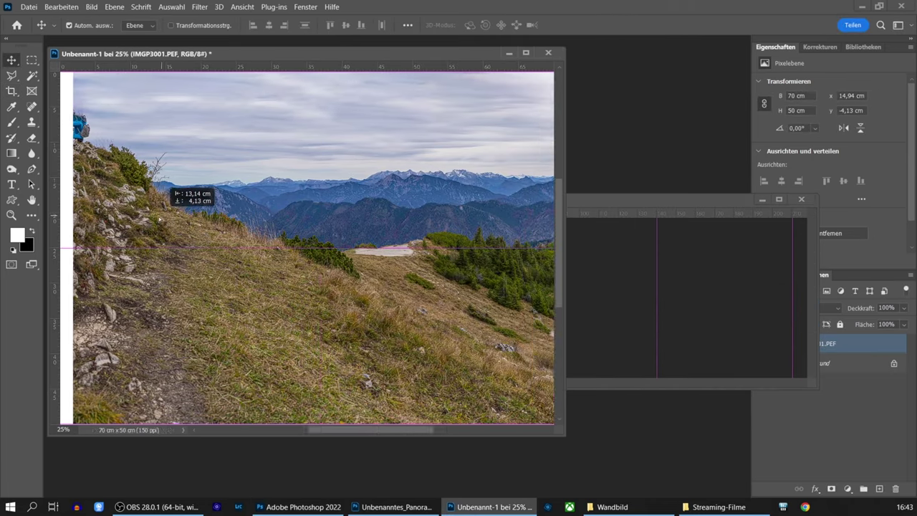
drag(229, 215, 163, 214)
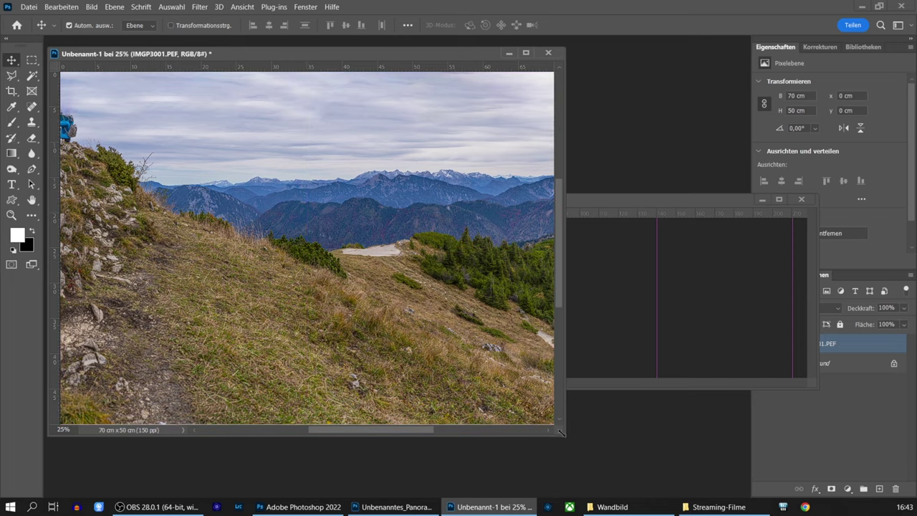
drag(561, 432, 629, 481)
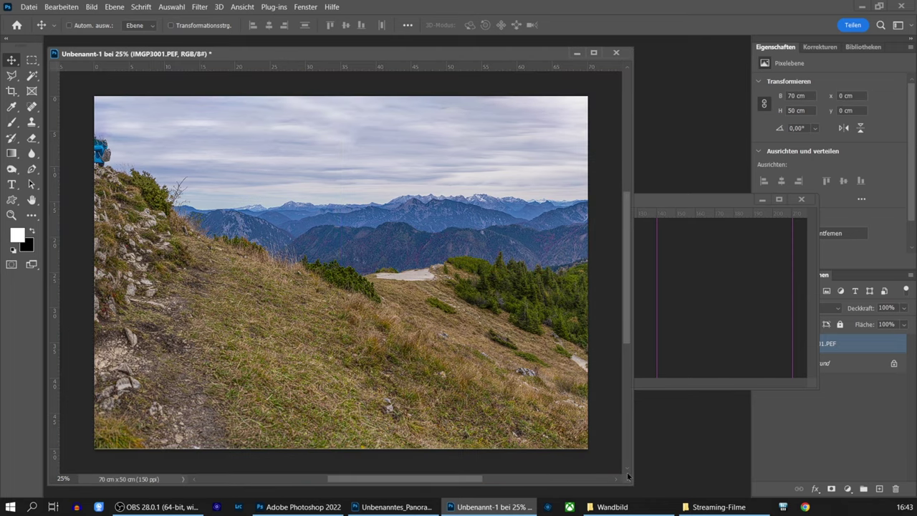
key(ctrl+t)
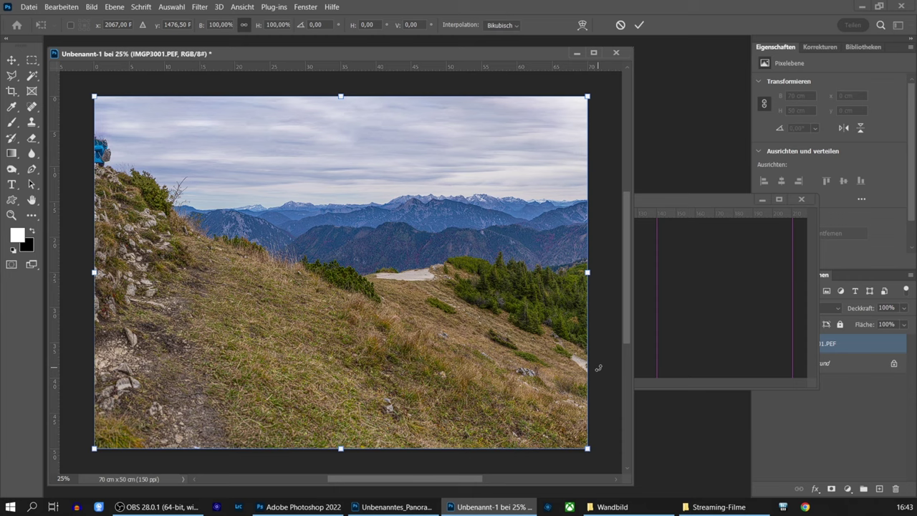
key(Return)
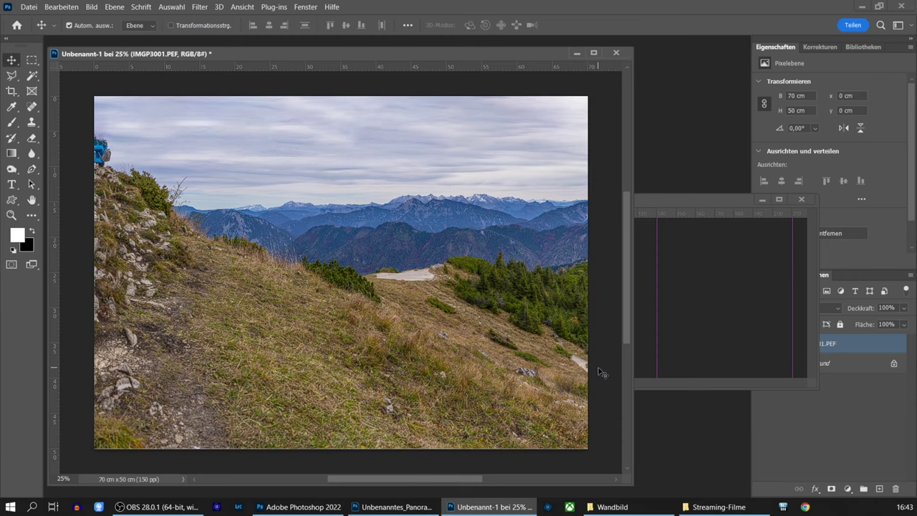
click(668, 304)
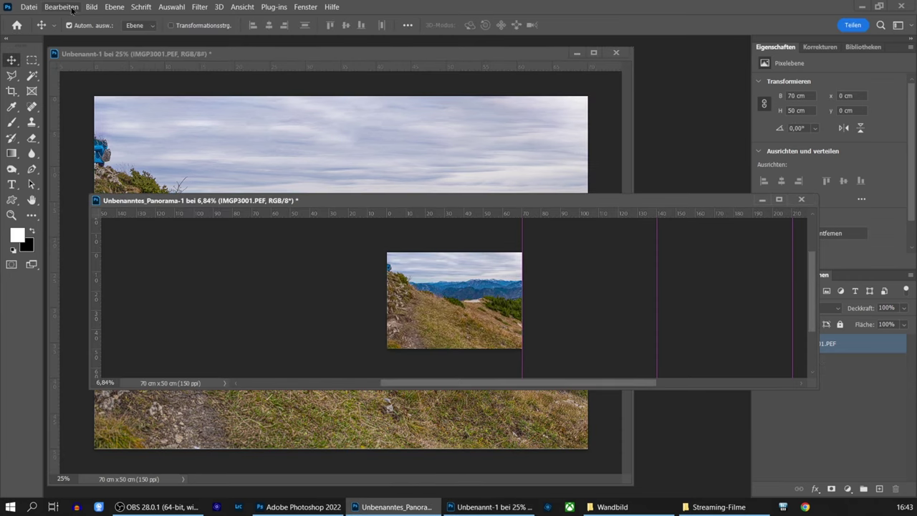
Undo the crop, crop the panorama to its second 70 cm panel, and drag it into Unbenannt-1.
click(62, 6)
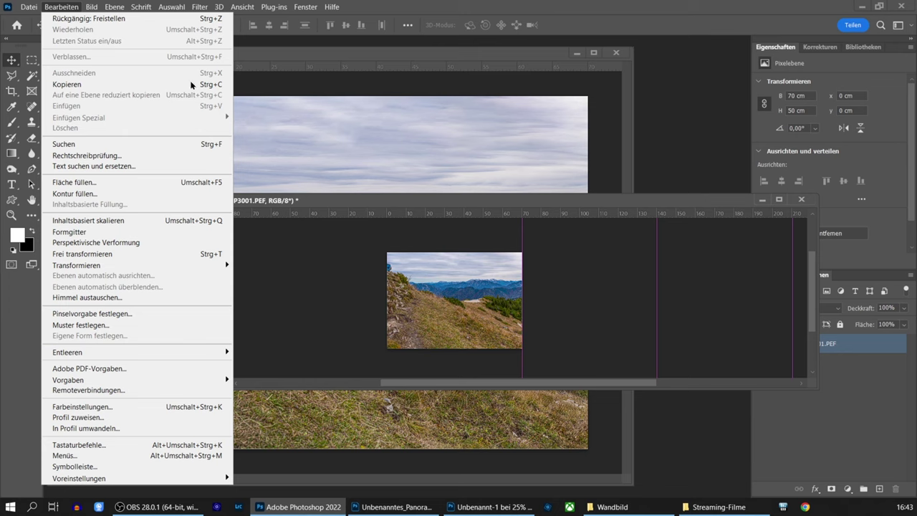
click(133, 20)
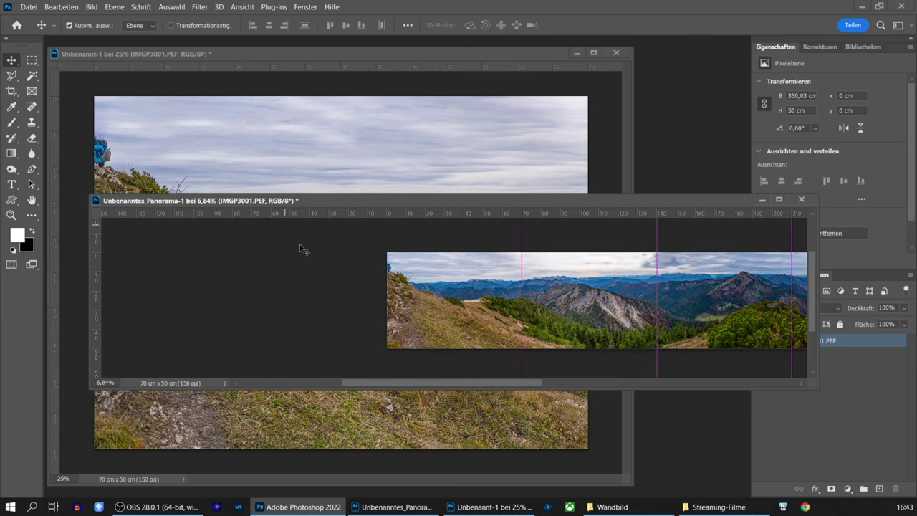
click(12, 92)
drag(385, 290, 453, 297)
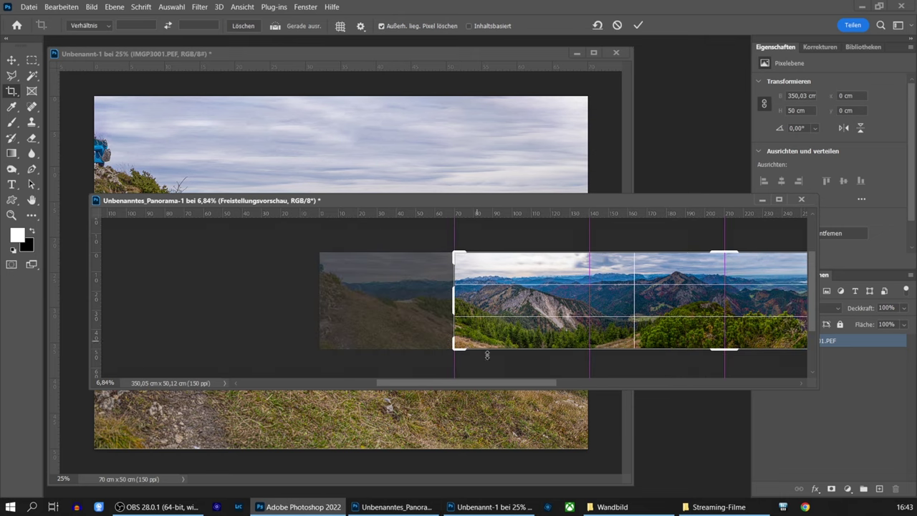
drag(511, 385, 571, 384)
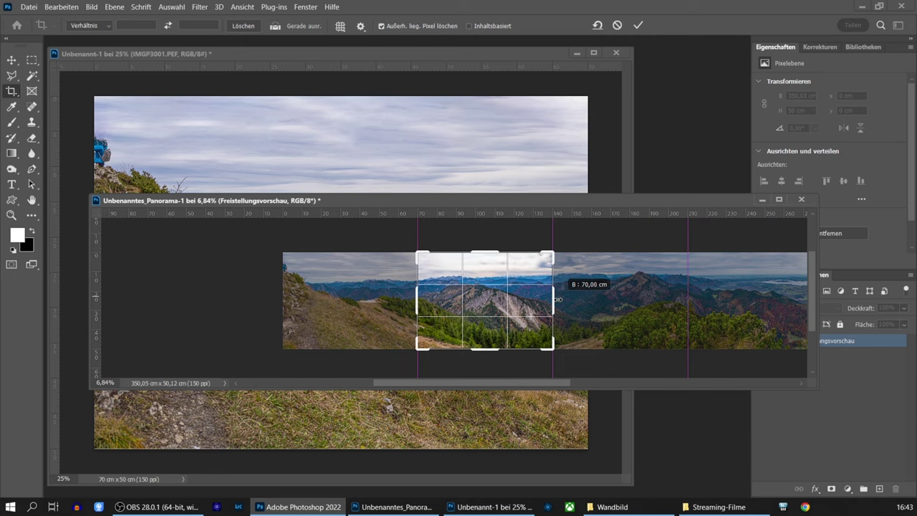
drag(759, 296, 553, 297)
key(Return)
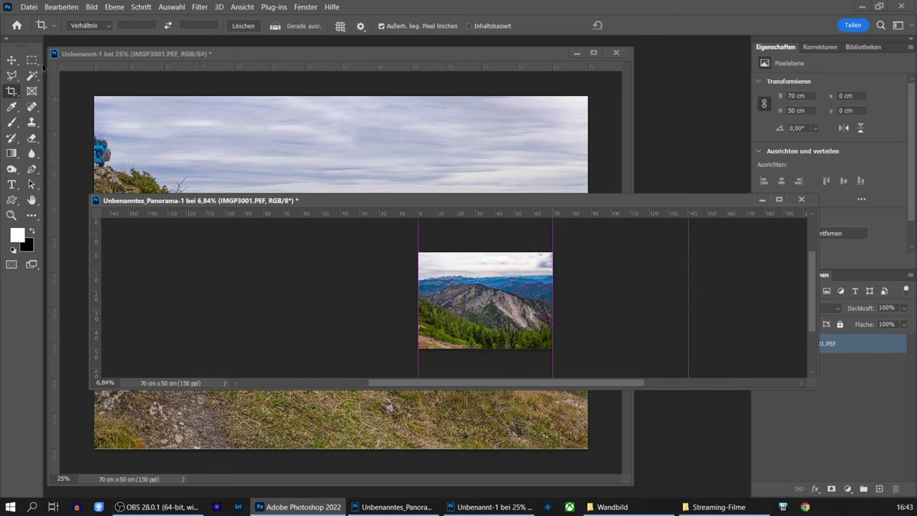
click(12, 60)
mouse_move(337, 226)
mouse_down()
mouse_move(293, 175)
mouse_move(231, 189)
mouse_up()
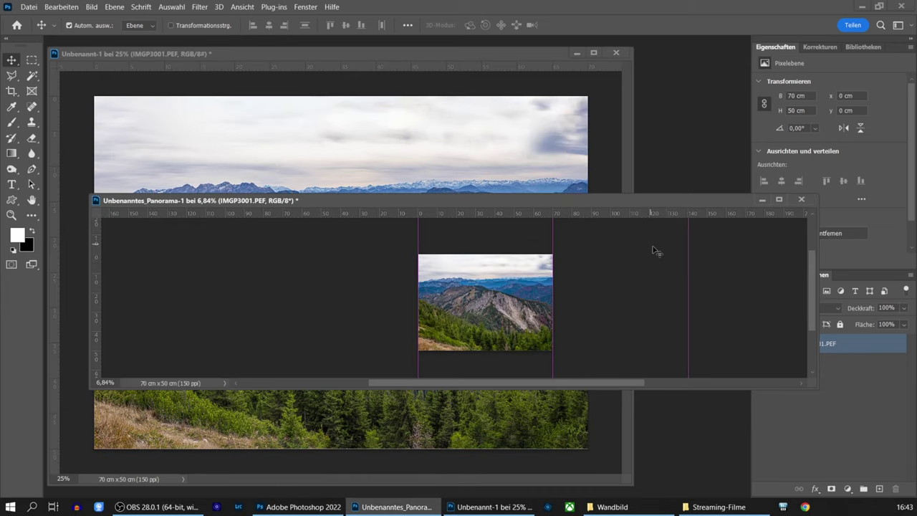
Undo the panorama crop and drag the next panel (lake and pine bushes) into Unbenannt-1.
click(60, 7)
click(14, 95)
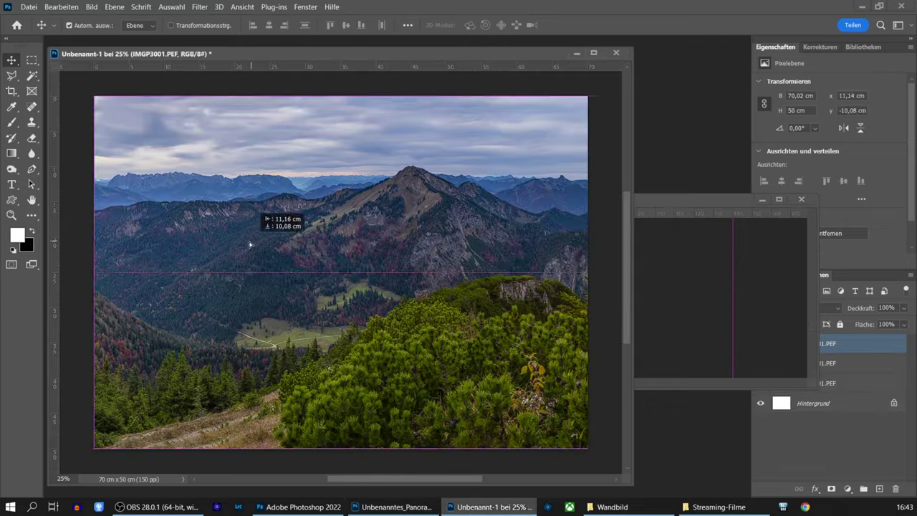
click(59, 7)
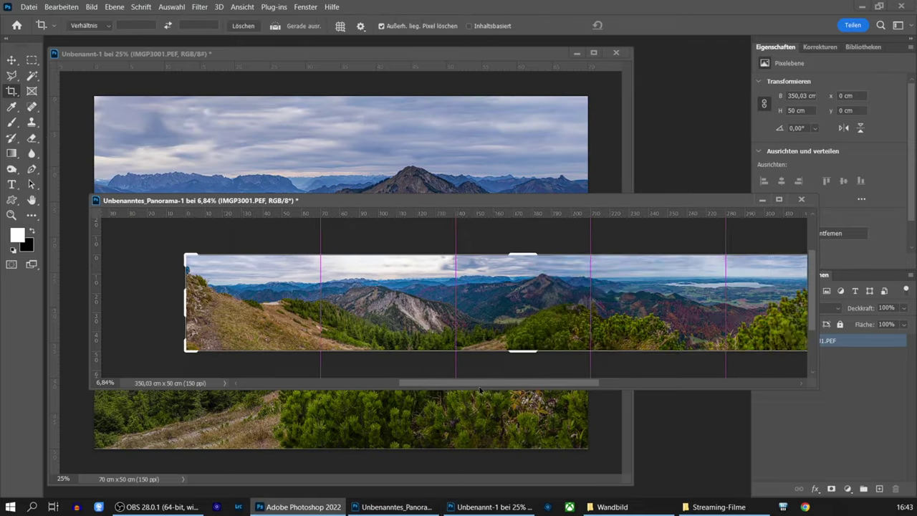
drag(509, 301, 189, 188)
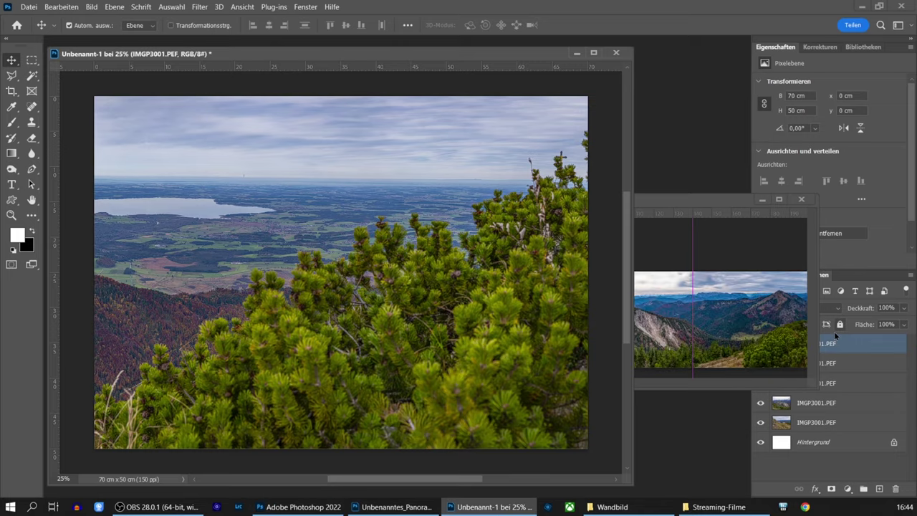
Select all five panel layers, verify alignment with a transform, and hide the lower four.
click(759, 200)
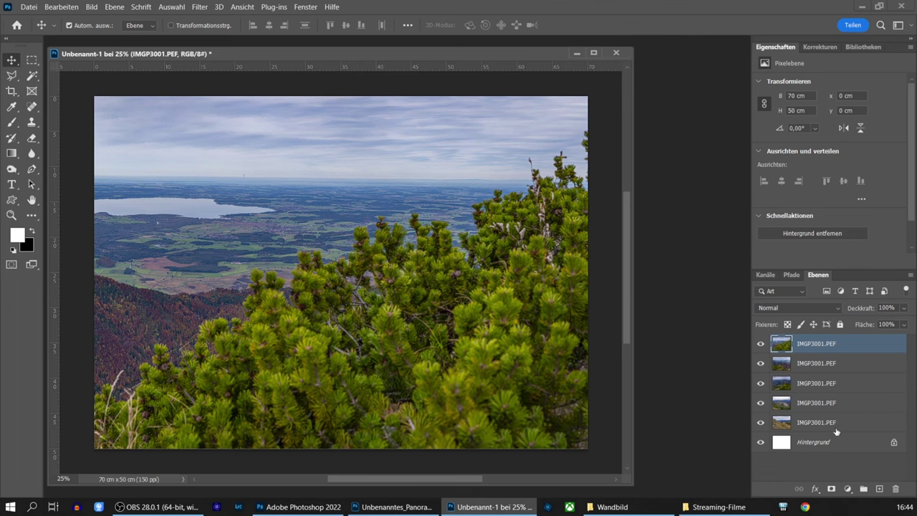
shift+click(824, 424)
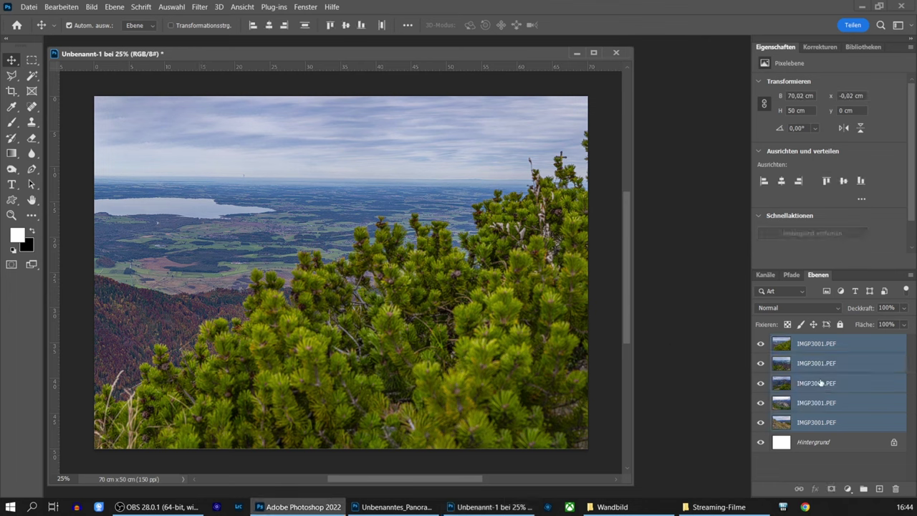
key(ctrl+t)
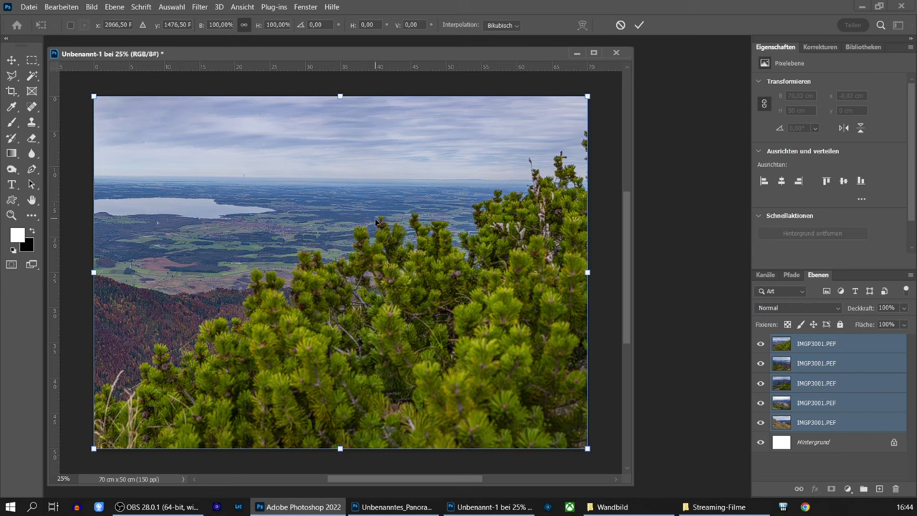
key(Return)
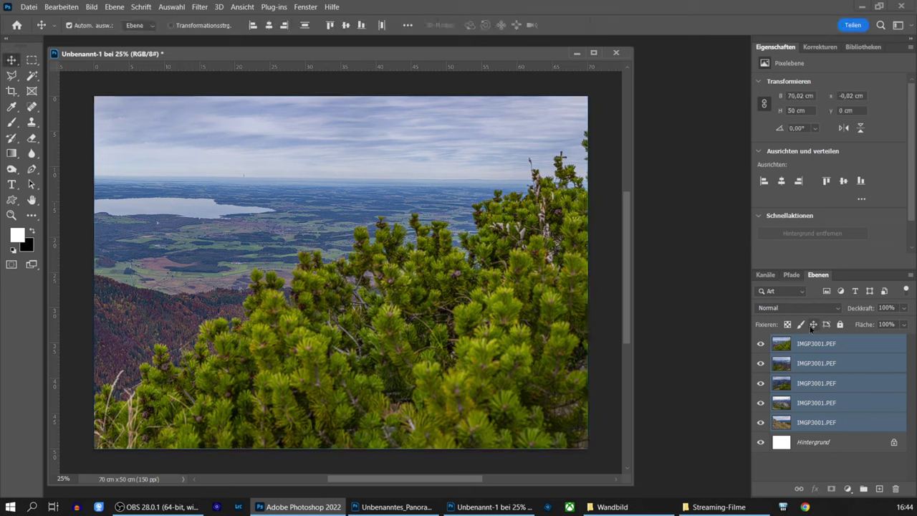
drag(759, 367, 761, 422)
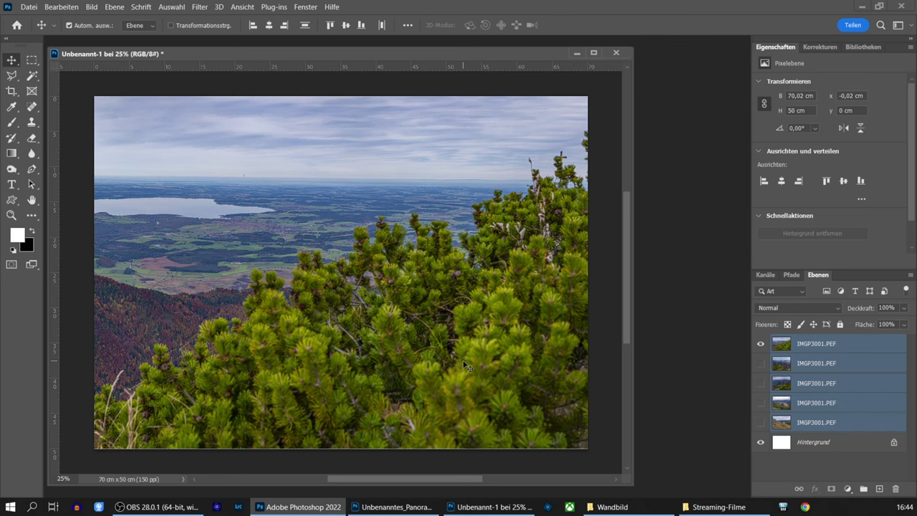
drag(497, 343, 497, 338)
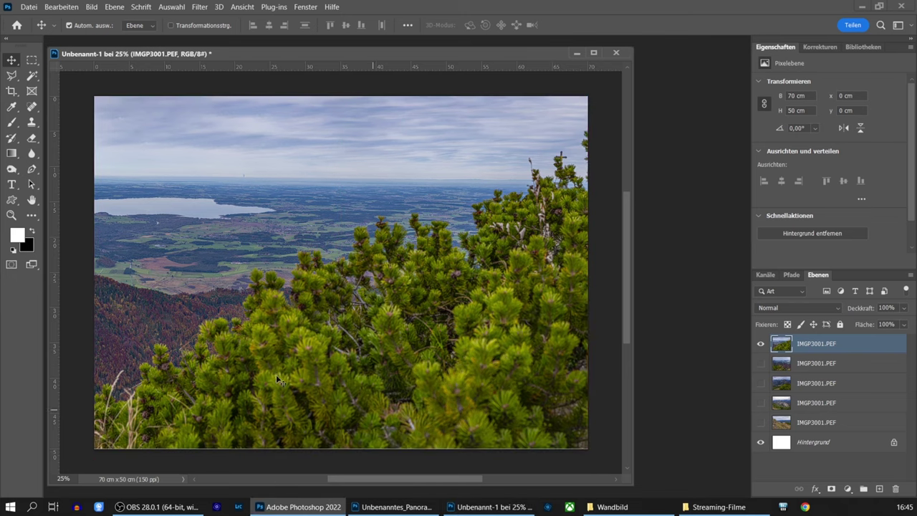
Zoom in on the panel and enlarge the Unbenannt-1 document window.
click(14, 216)
mouse_move(347, 439)
mouse_down()
mouse_move(426, 461)
mouse_move(363, 441)
mouse_up()
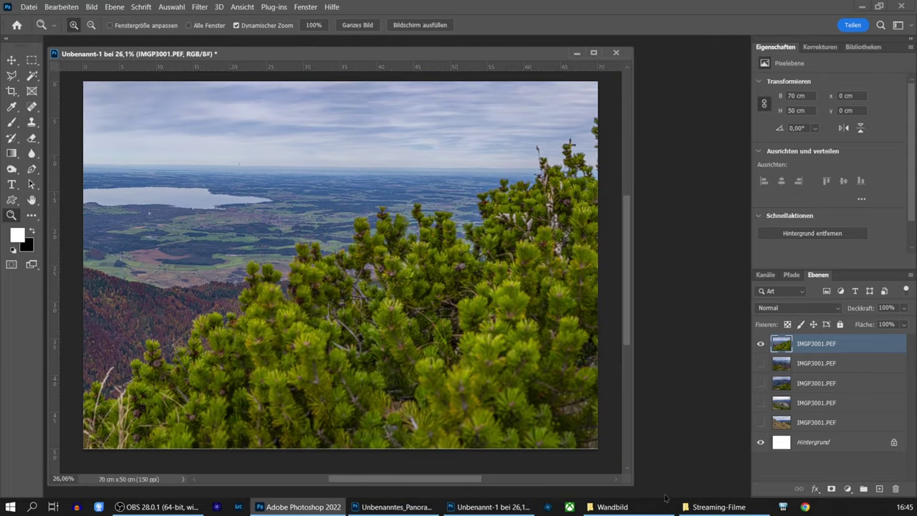
drag(630, 479, 695, 484)
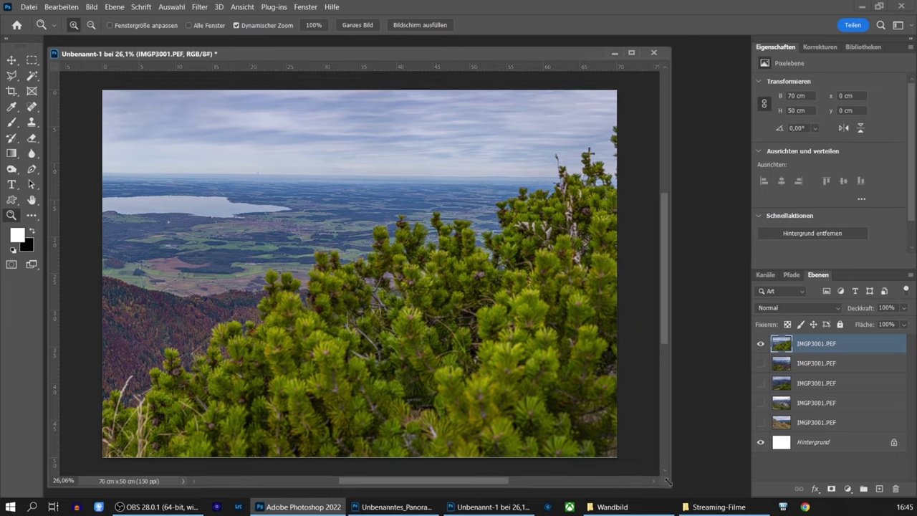
Toggle each panel layer's visibility to inspect them, ending with all five visible.
click(761, 363)
click(761, 343)
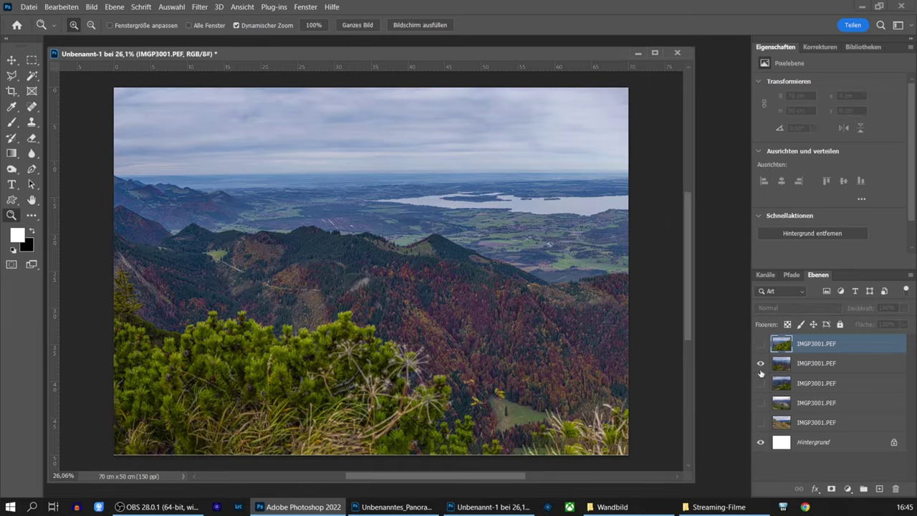
click(761, 363)
click(761, 383)
click(761, 384)
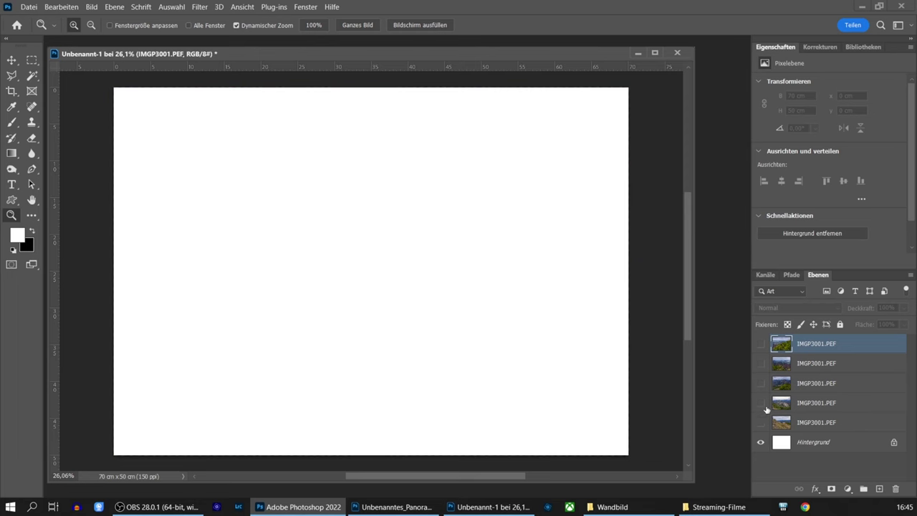
click(761, 403)
click(761, 404)
click(761, 422)
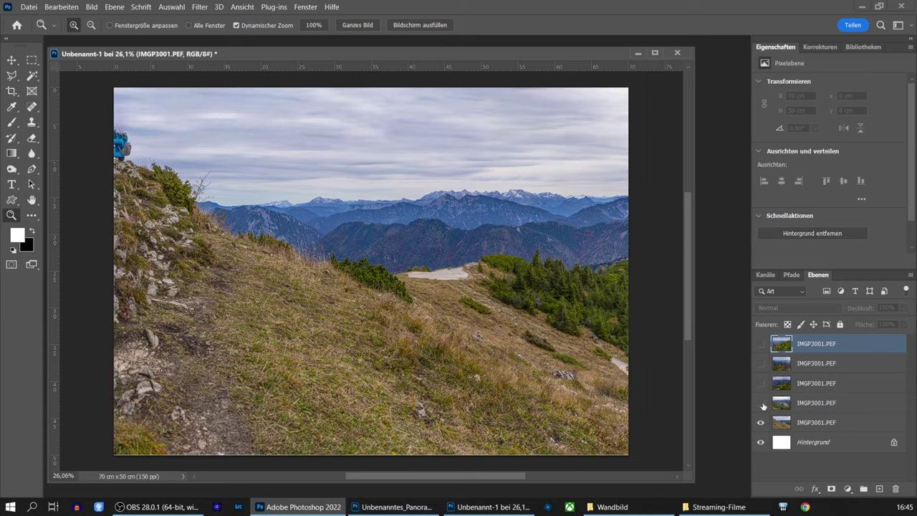
click(761, 404)
click(762, 384)
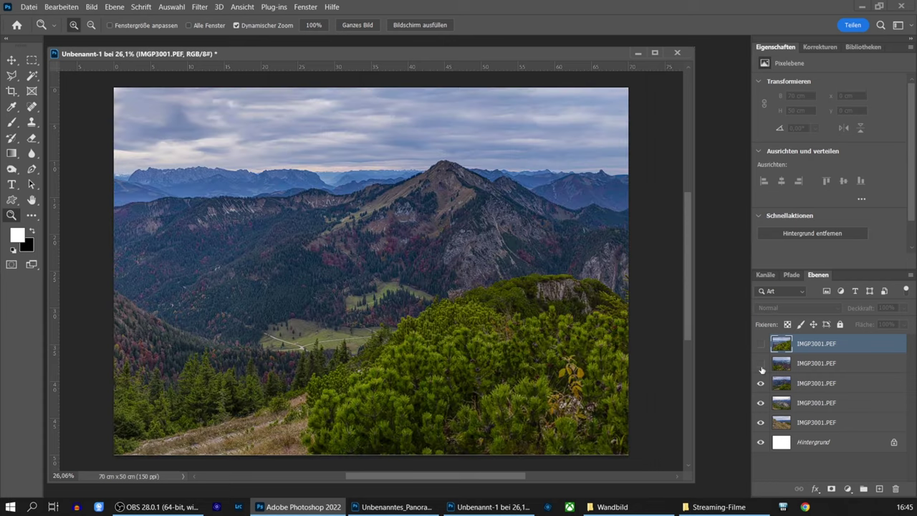
click(761, 363)
click(760, 344)
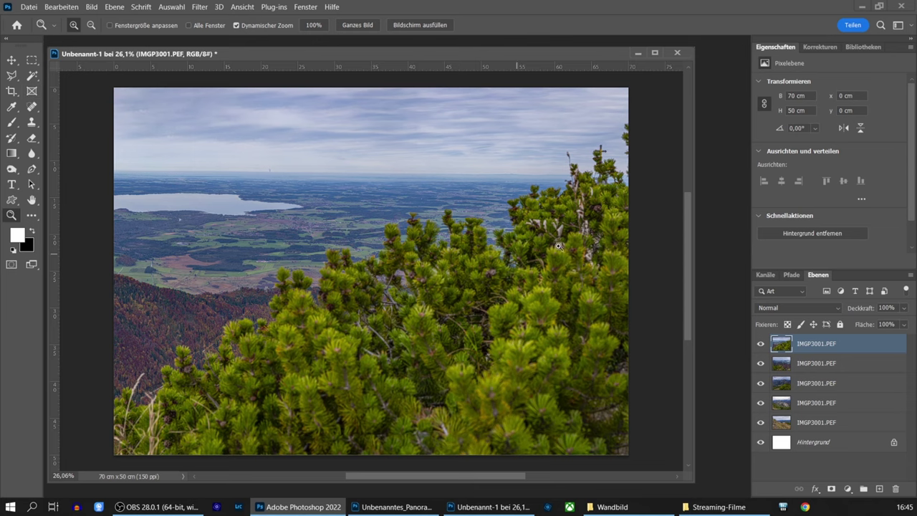
Glance at the panorama, then return to the panel document with the Spot Healing Brush.
click(397, 507)
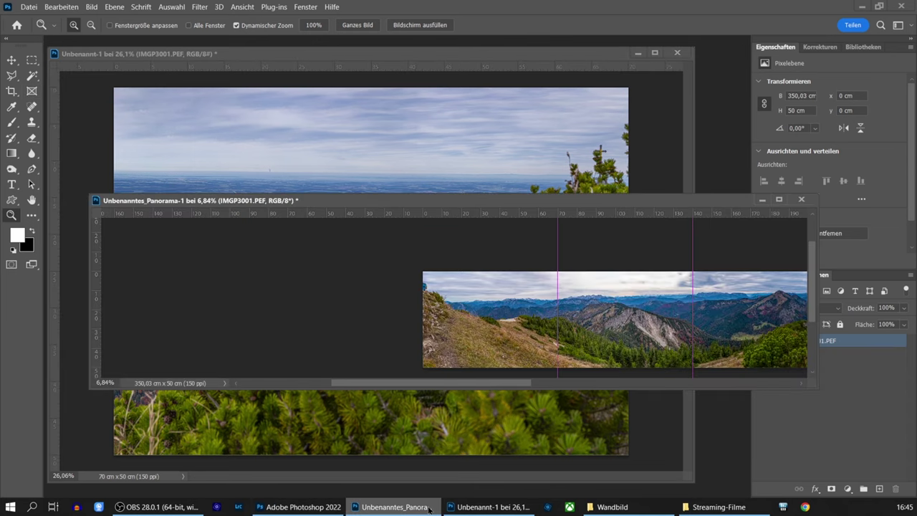
drag(523, 386, 674, 385)
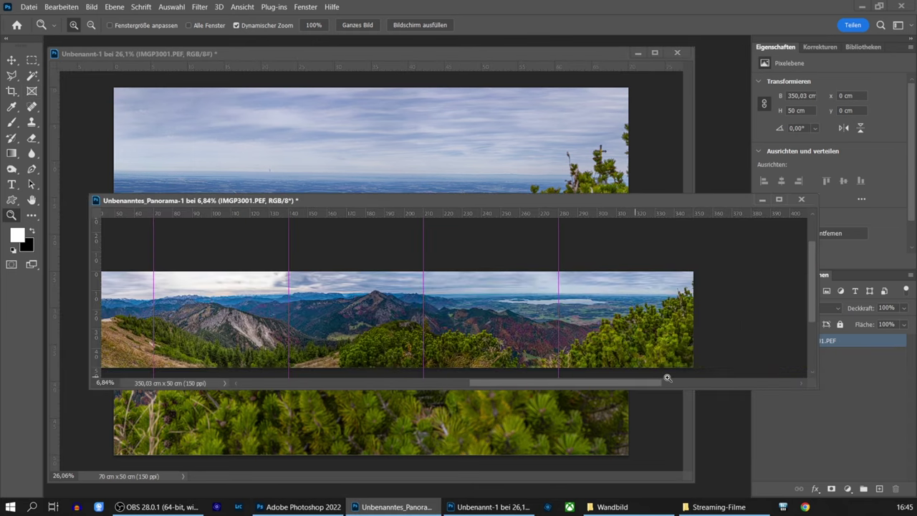
click(602, 57)
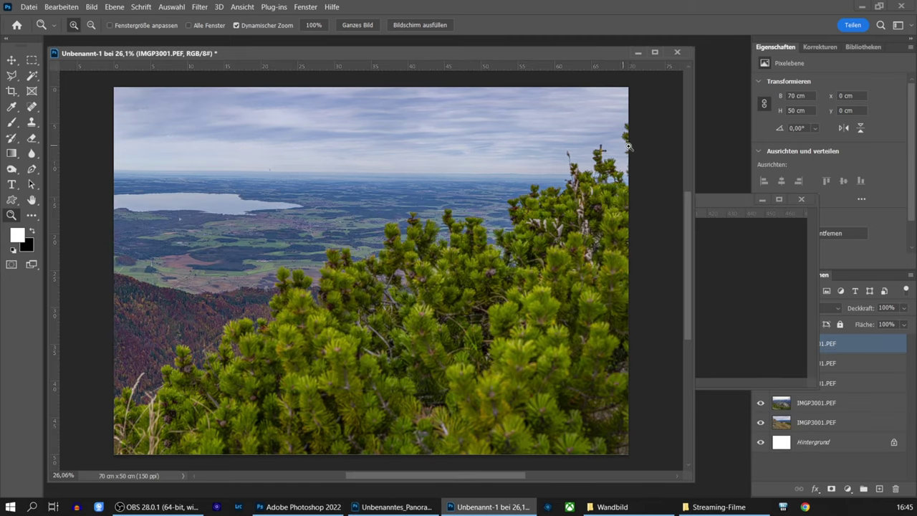
click(35, 110)
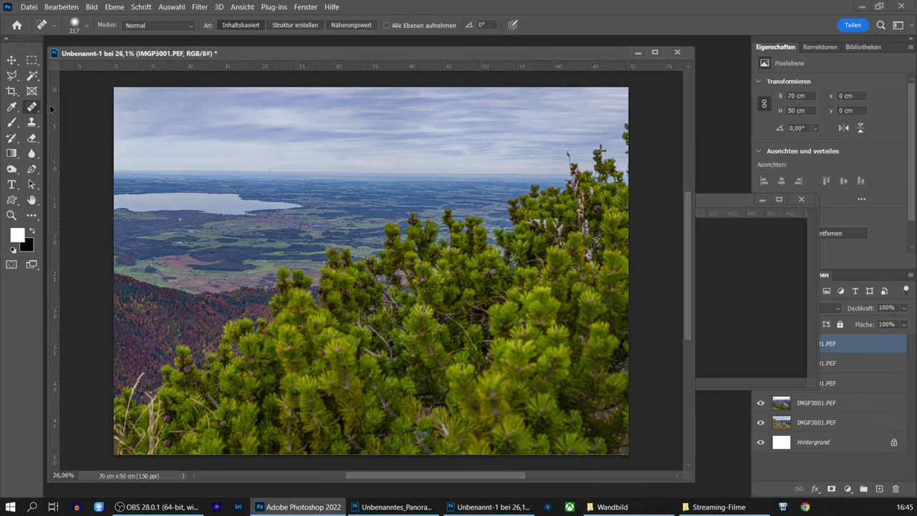
Heal the top-right pine tip into sky, then show and select only the bottom meadow panel.
drag(626, 129, 626, 148)
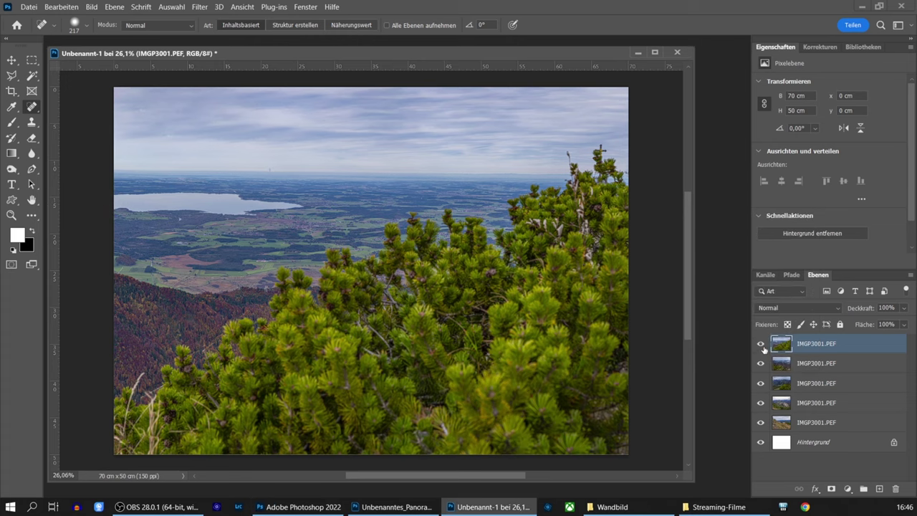
click(761, 343)
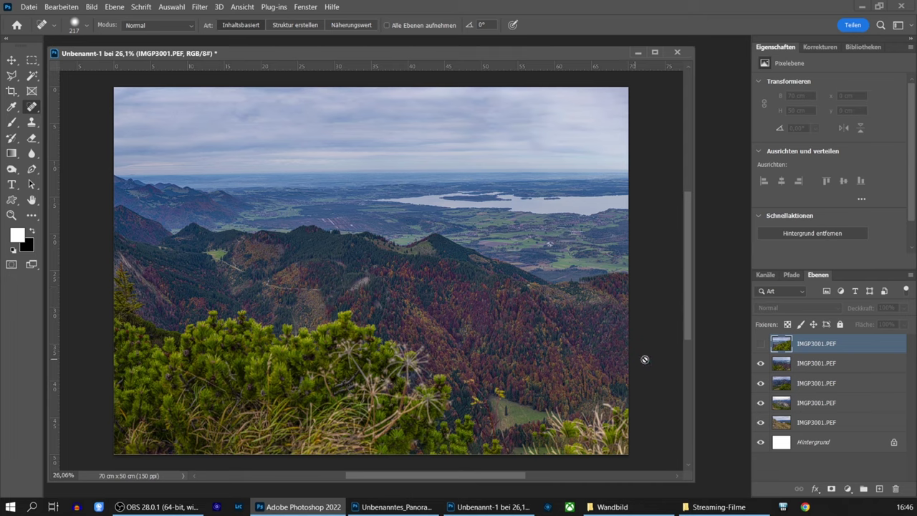
click(761, 344)
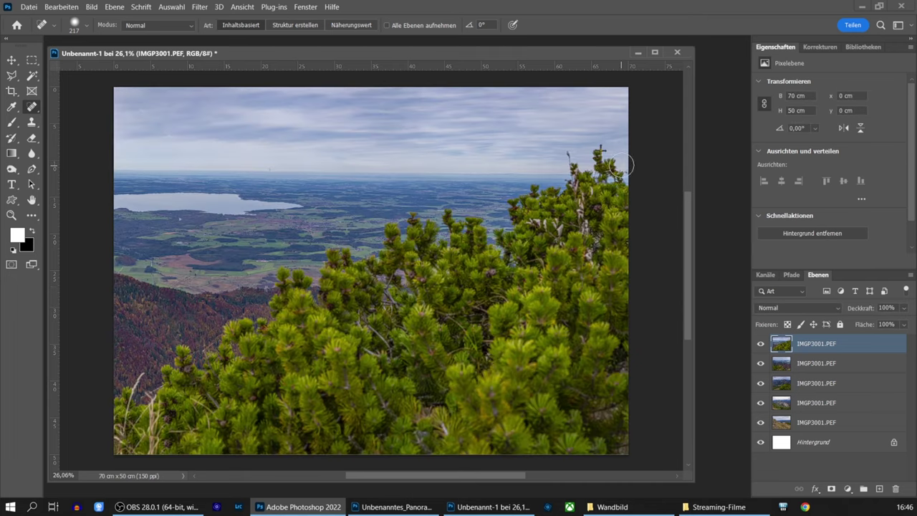
drag(761, 344, 761, 405)
click(779, 425)
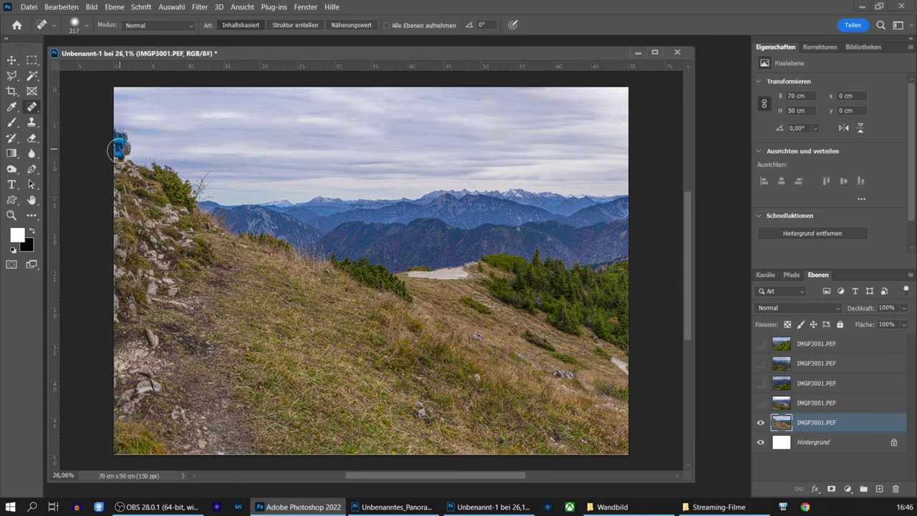
Spot-heal the top-left stray spot and clone sky over it with a 247 px Clone Stamp.
drag(118, 141, 118, 142)
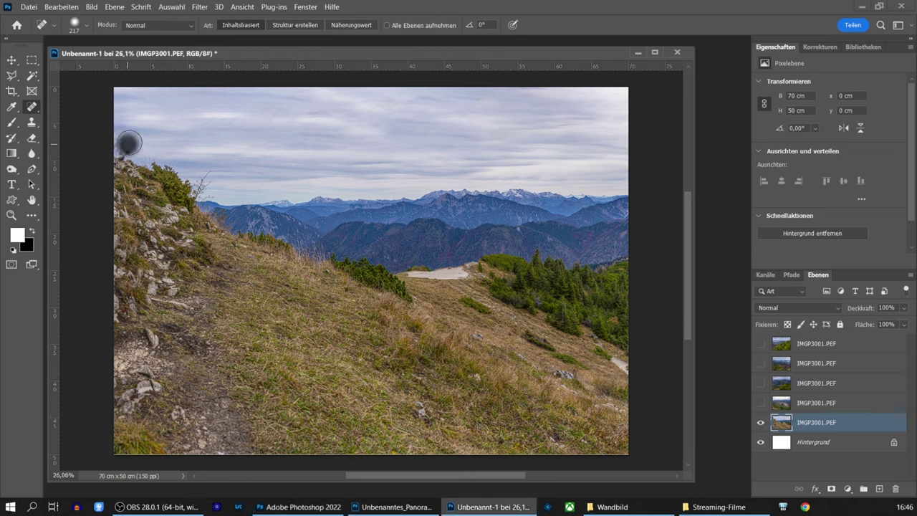
click(33, 123)
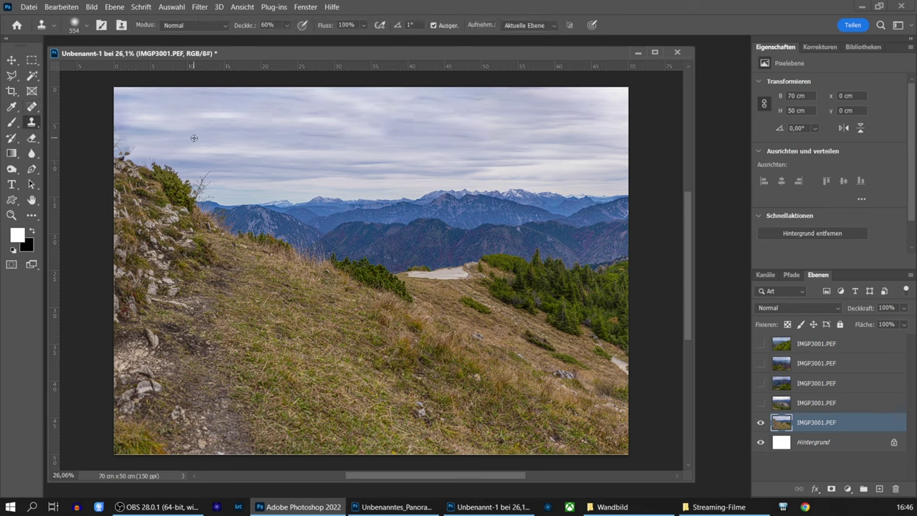
drag(193, 137, 179, 143)
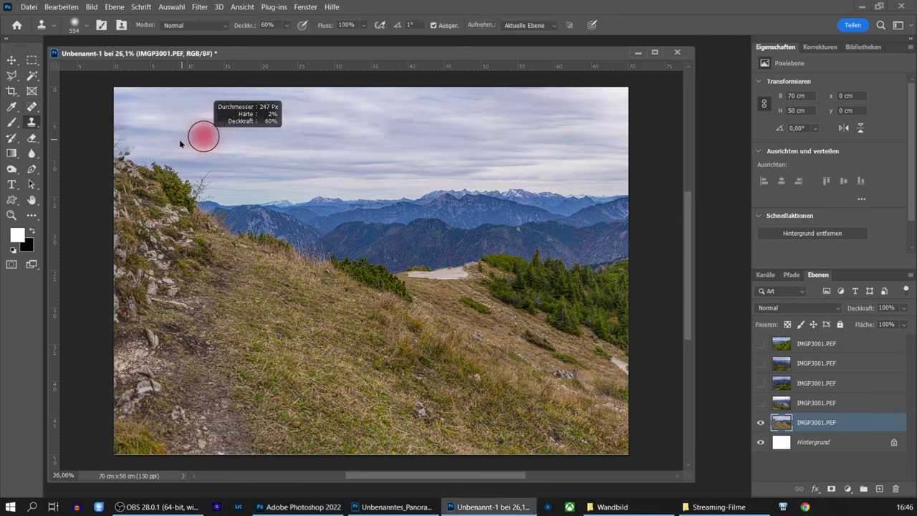
alt+click(179, 141)
mouse_move(148, 145)
mouse_down()
mouse_move(114, 144)
mouse_move(136, 127)
mouse_up()
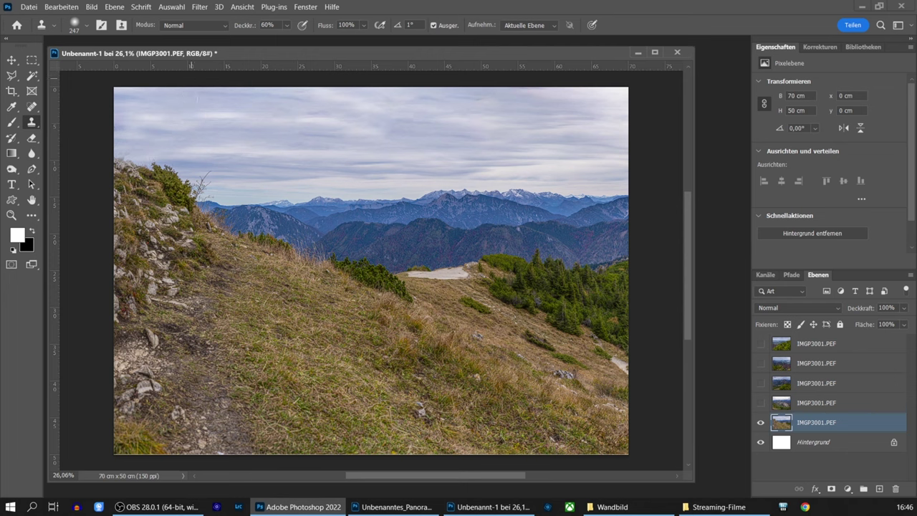
Clone more sky along the left edge, return to Spot Healing, and reshow the fourth panel.
alt+click(193, 139)
drag(129, 151, 128, 144)
click(31, 107)
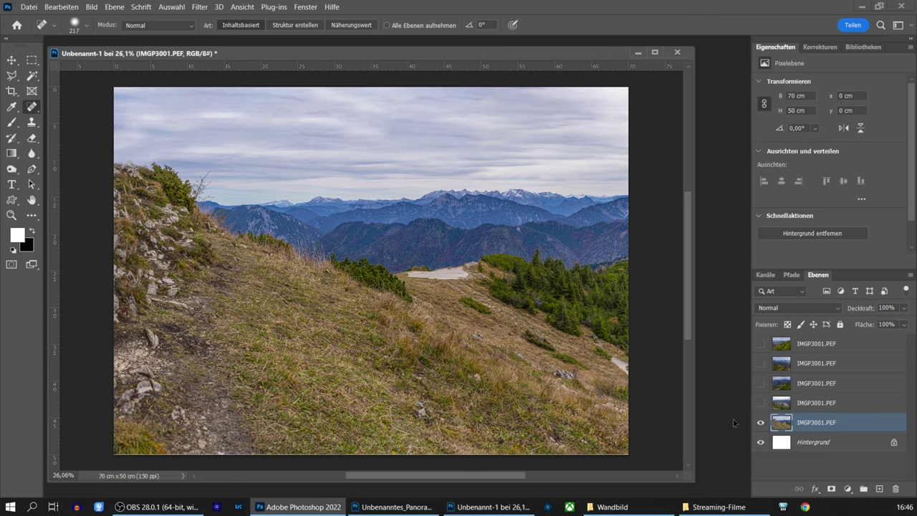
click(760, 403)
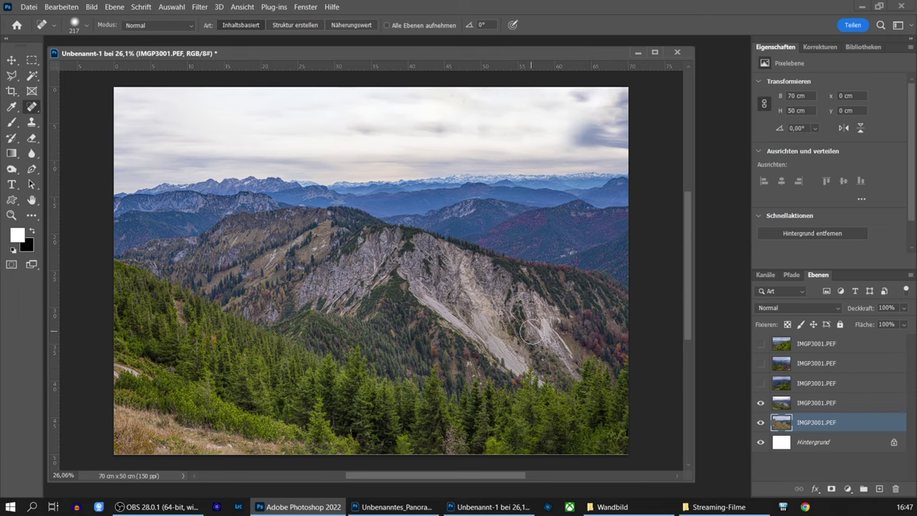
Show the third, second and top panels again and shrink the healing brush to 149 px.
click(760, 384)
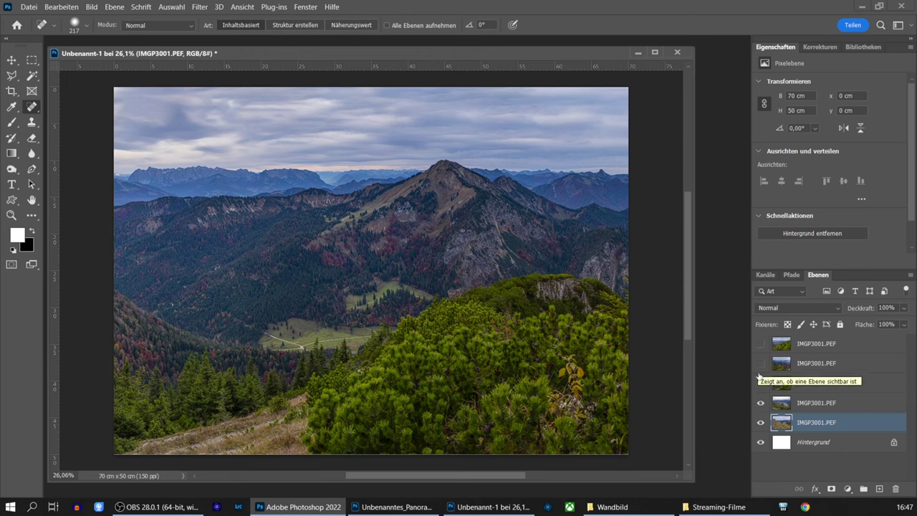
click(761, 363)
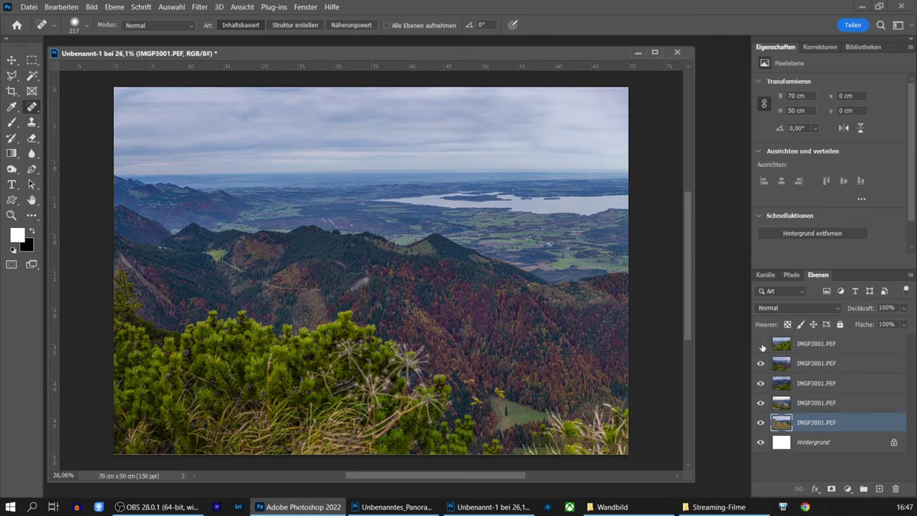
click(761, 345)
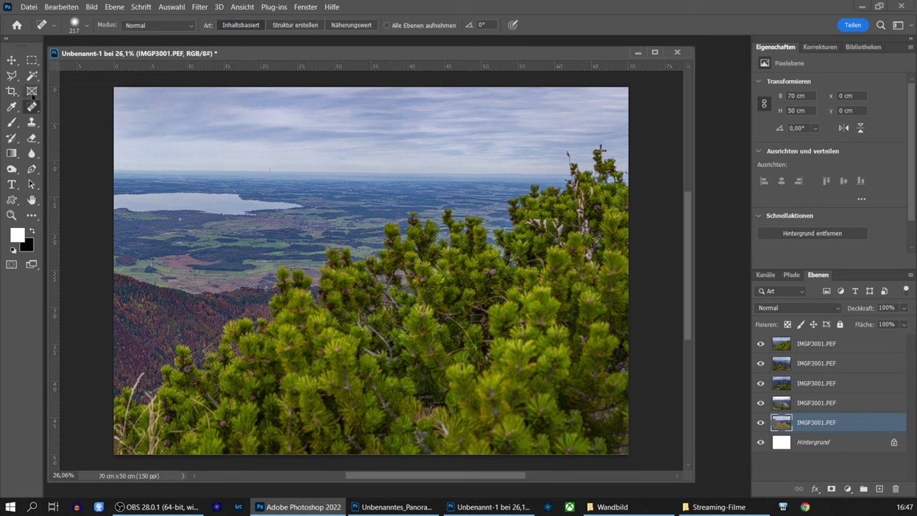
alt+right_click(582, 163)
drag(582, 163, 566, 163)
click(817, 343)
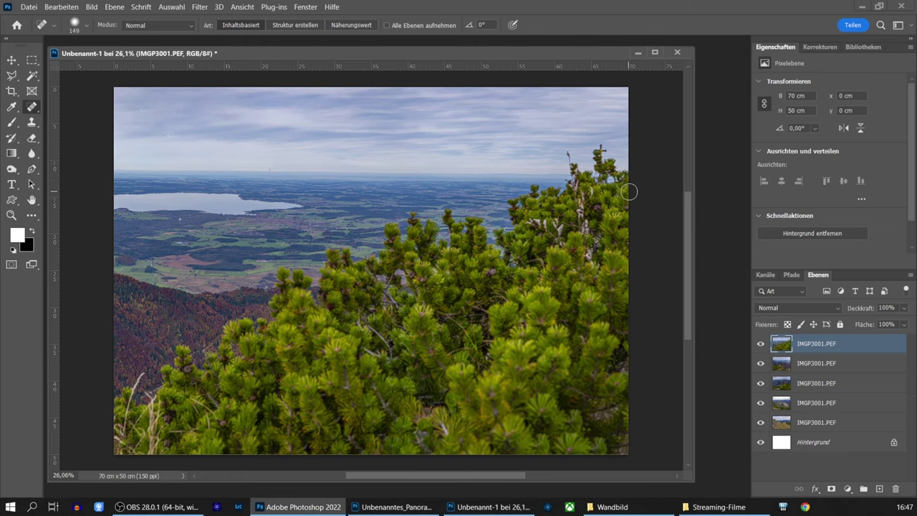
Recheck the bottom panel by hiding and reshowing the upper layers, then view the full panorama.
drag(760, 345, 762, 413)
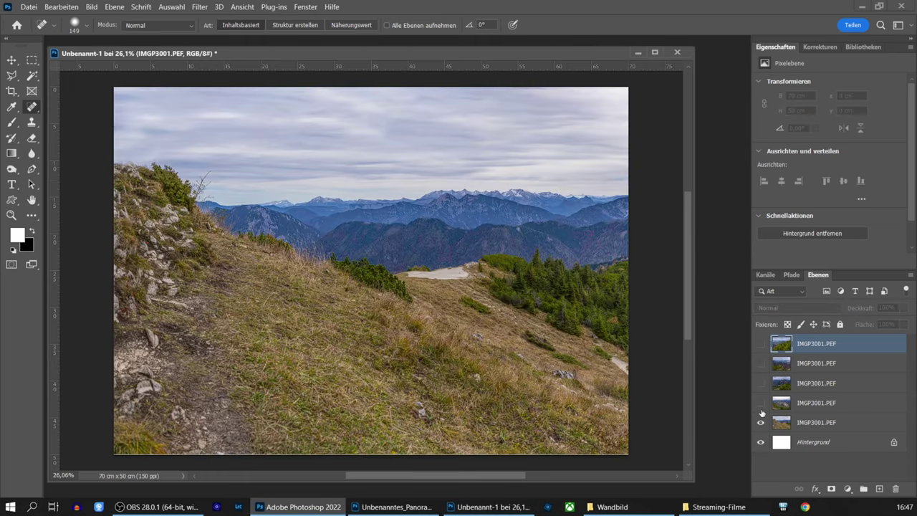
click(760, 410)
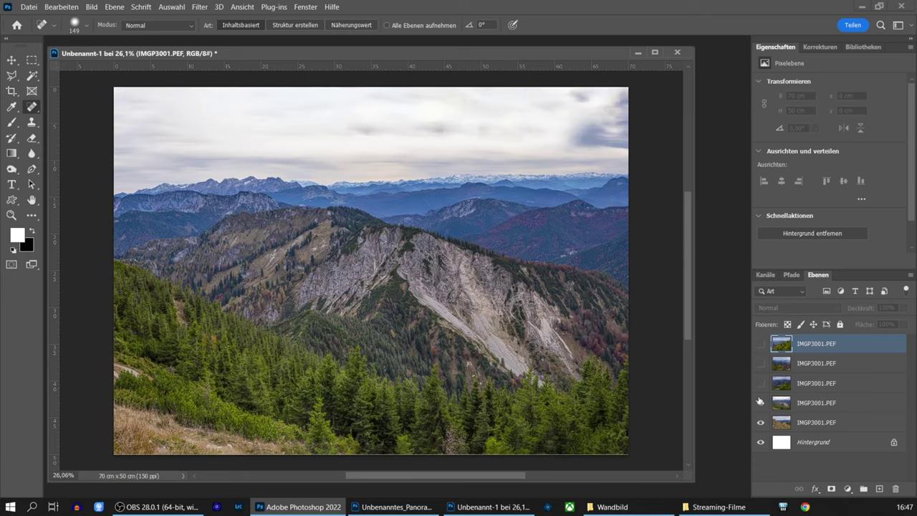
click(760, 362)
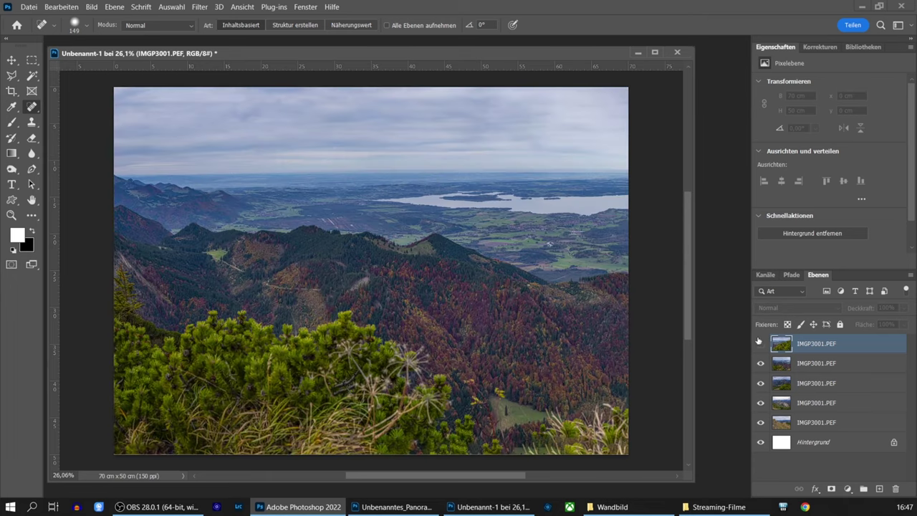
click(759, 343)
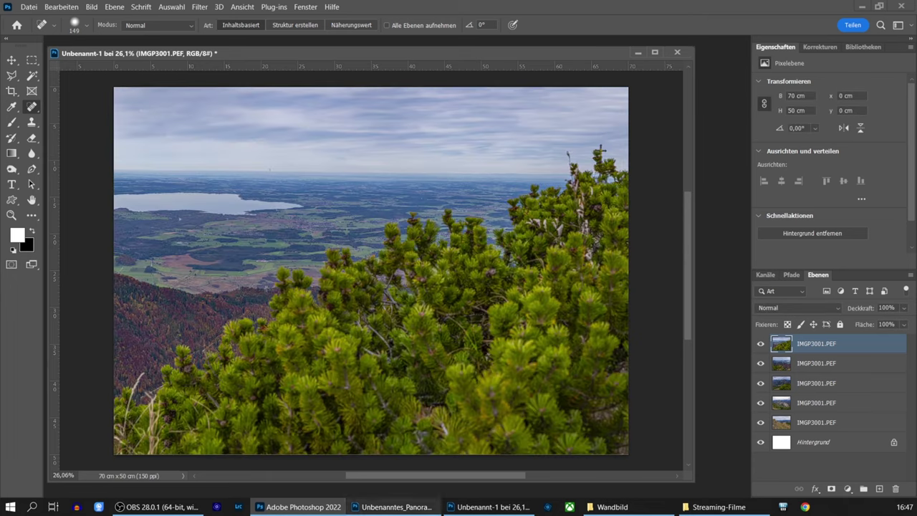
click(392, 506)
drag(512, 389, 449, 388)
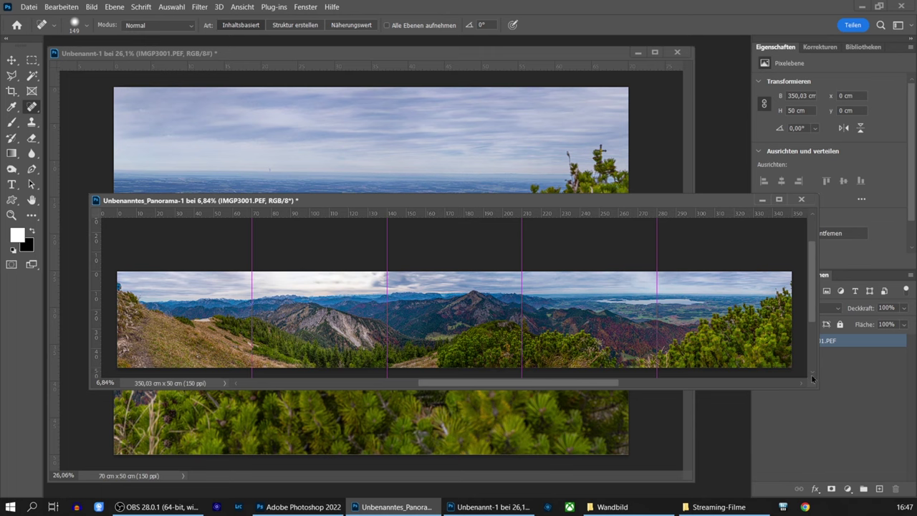
click(812, 378)
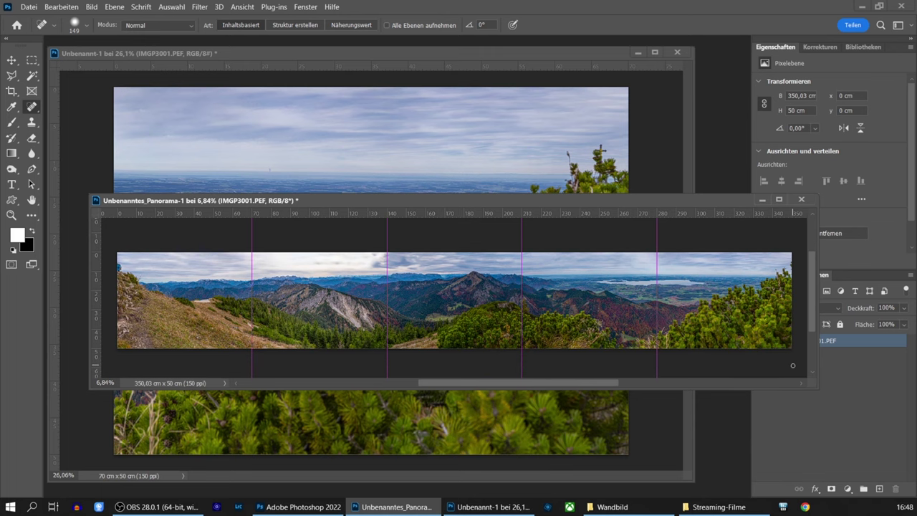